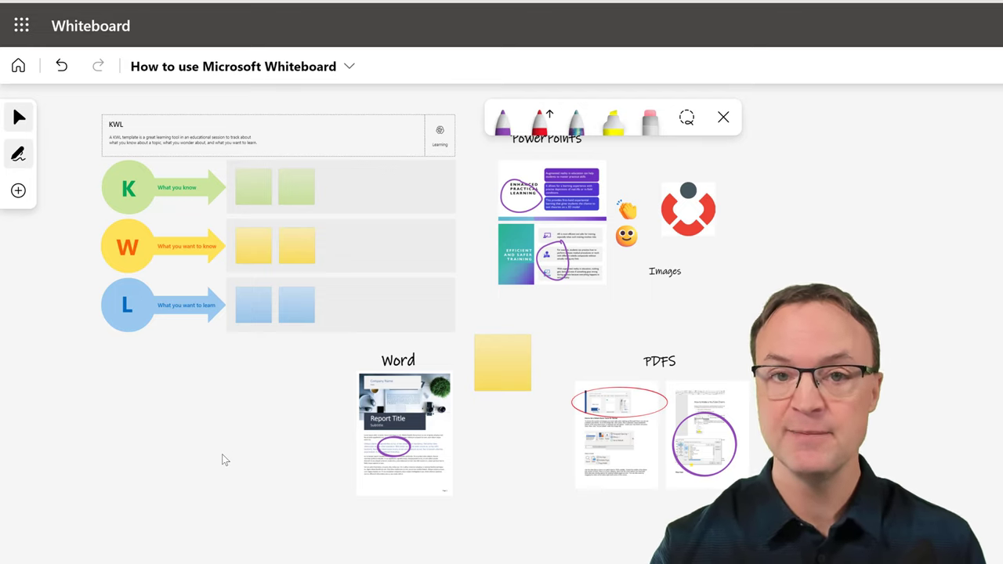
Circle the text near the end of the Word document's last paragraph with the purple pen
scroll(225, 460, "up", 5)
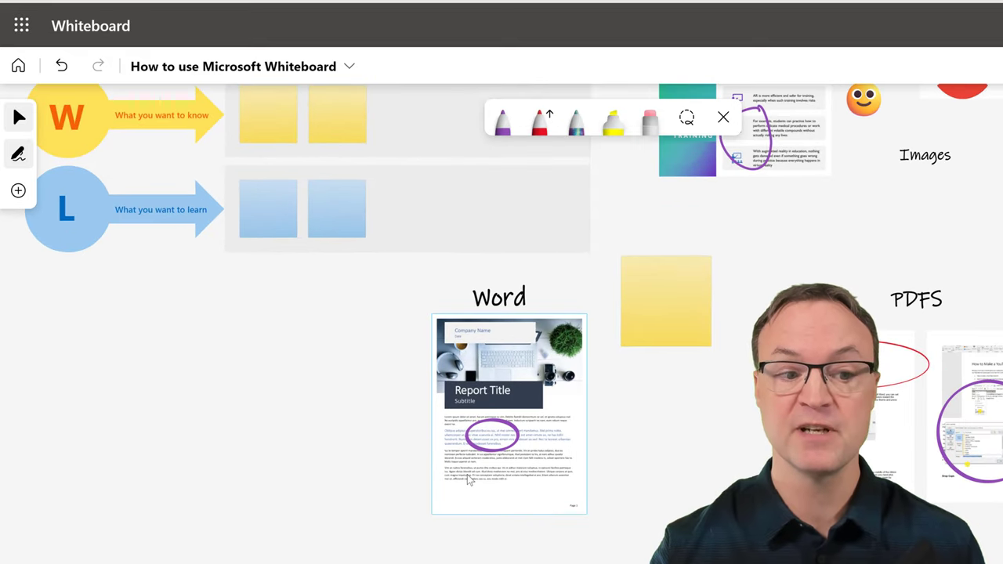
scroll(519, 483, "up", 4)
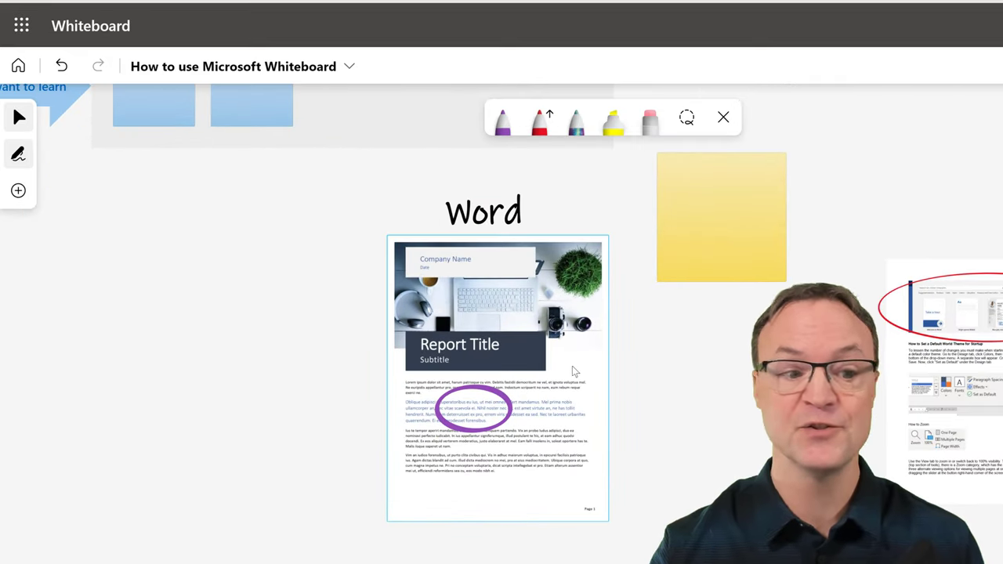
left_click(502, 119)
mouse_move(524, 450)
left_mouse_down()
mouse_move(507, 451)
mouse_move(525, 452)
left_mouse_up()
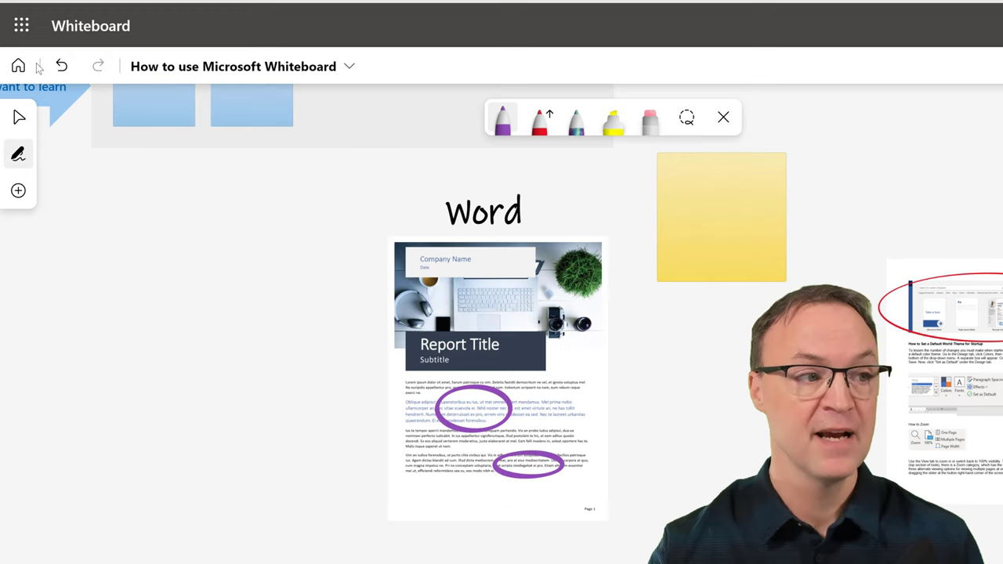
Examine the sticky note, PDFs, PowerPoint slides, reactions and image placed on the board
left_click(19, 117)
left_click_drag(671, 381, 536, 405)
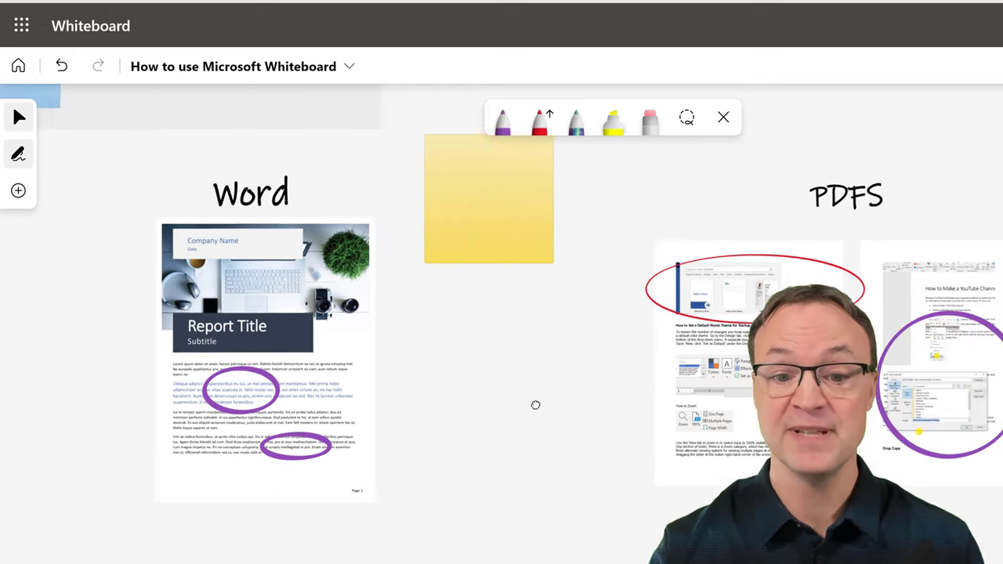
scroll(656, 179, "up", 3)
scroll(656, 180, "left", 2)
left_click(560, 310)
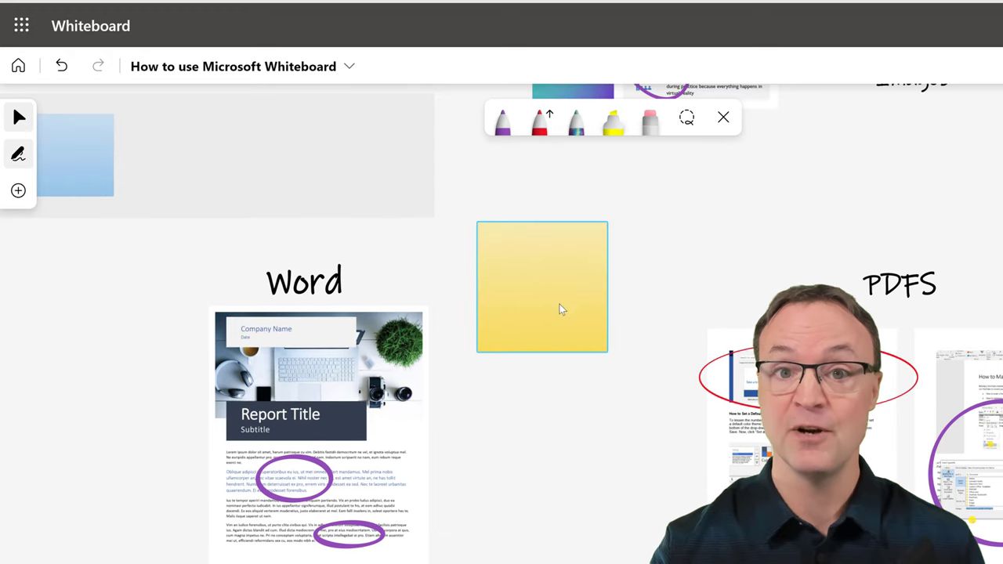
scroll(711, 218, "up", 5)
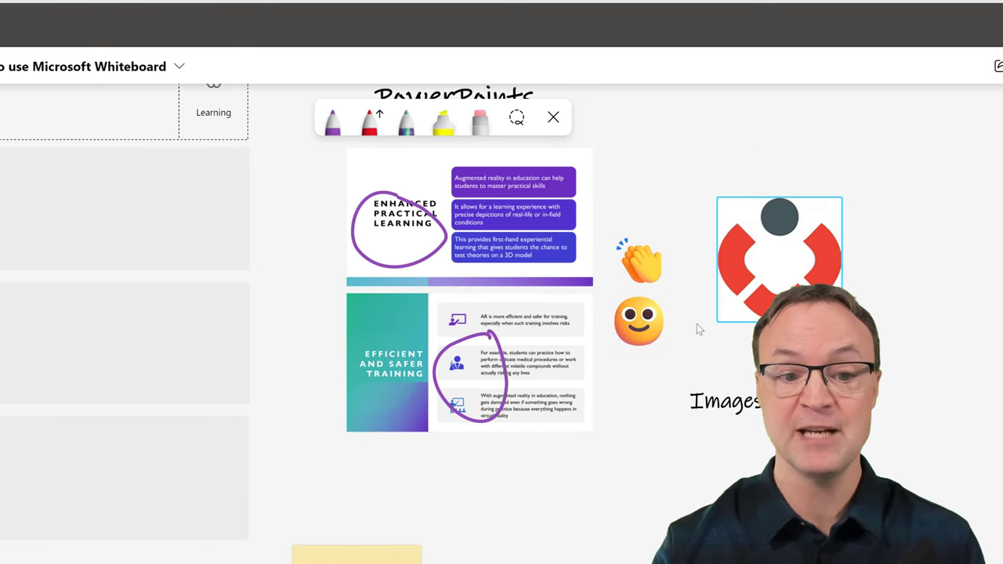
left_click_drag(324, 253, 836, 226)
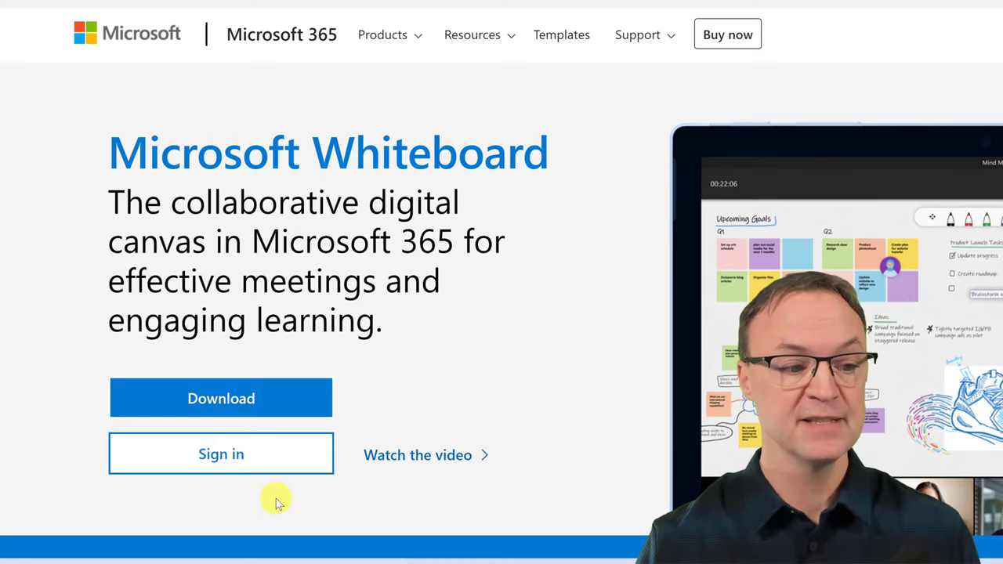
Open the sign-in page from the Microsoft Whiteboard site and check the option for creating an account
left_click(244, 396)
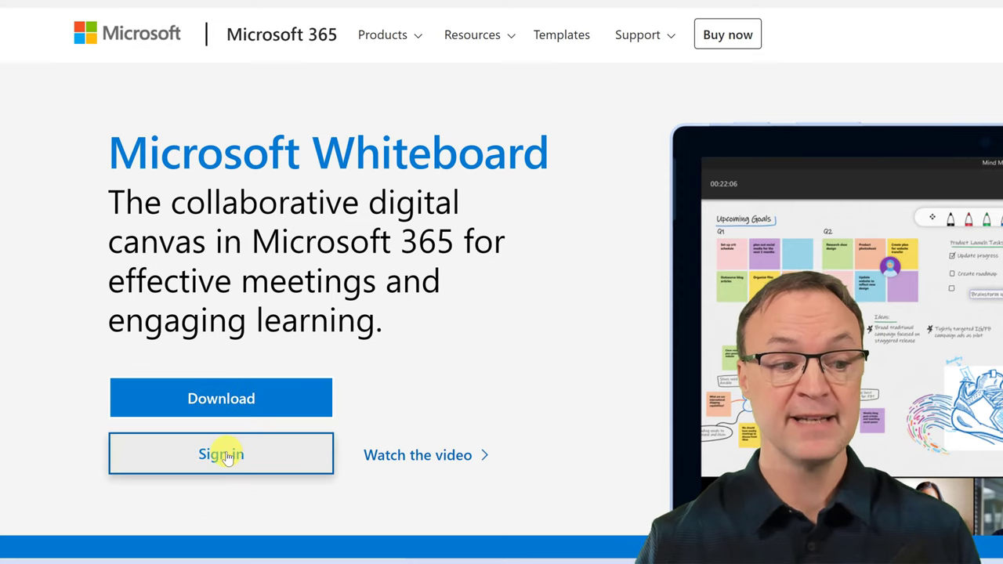
left_click(224, 456)
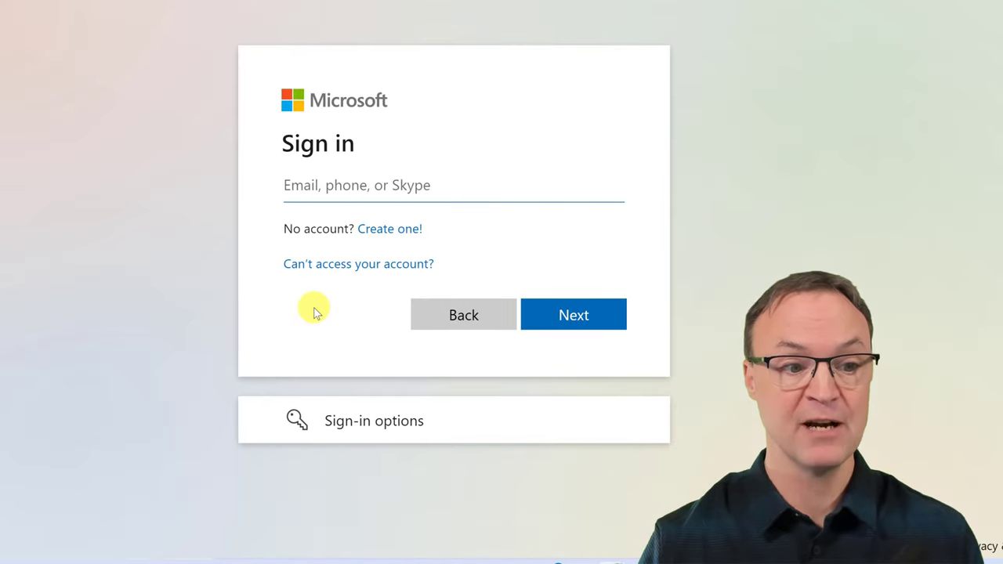
left_click(397, 234)
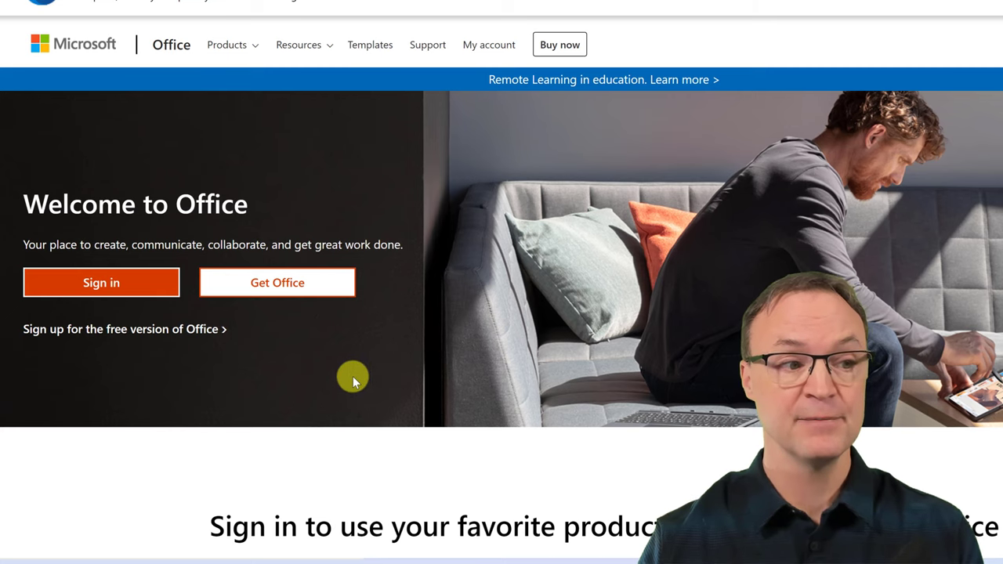
Sign in to Office from its welcome page and check the app launcher for Whiteboard
left_click(129, 296)
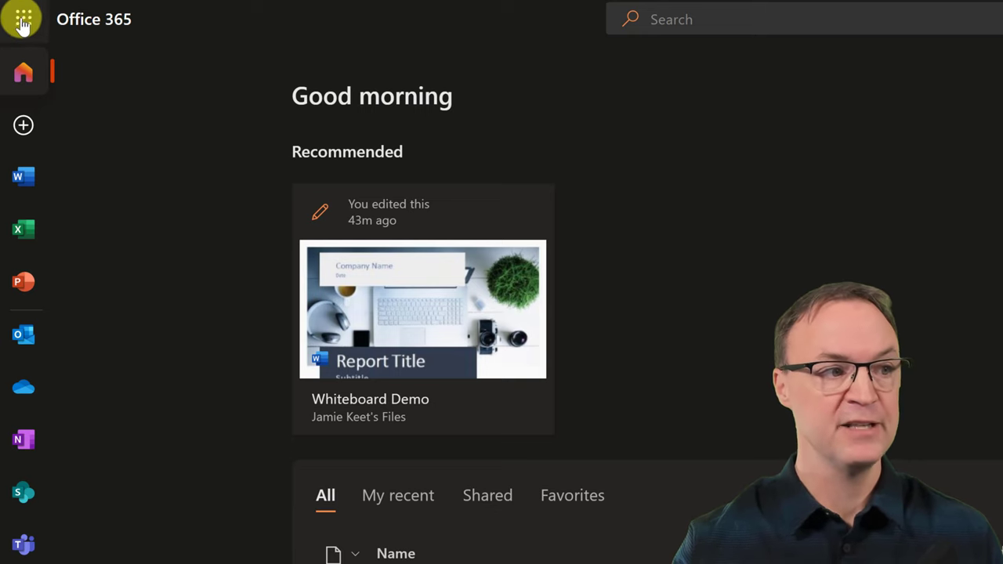
left_click(23, 19)
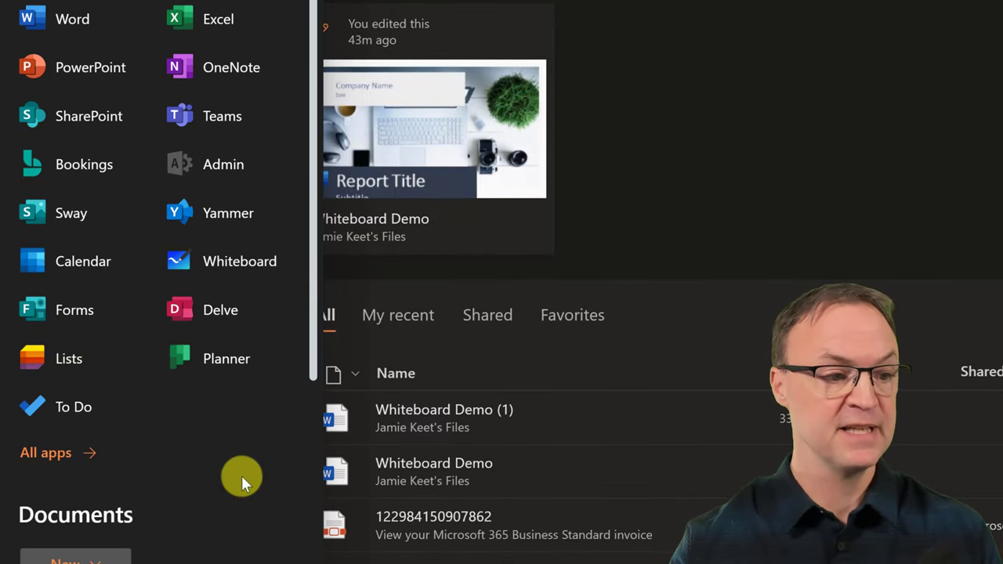
left_click(595, 29)
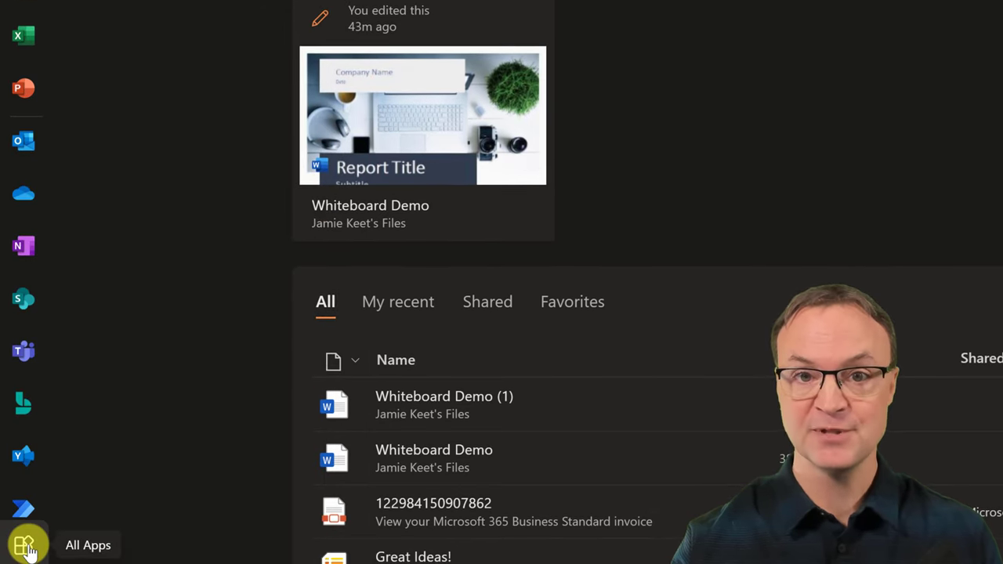
Open Whiteboard from the full list of Office 365 apps
left_click(26, 551)
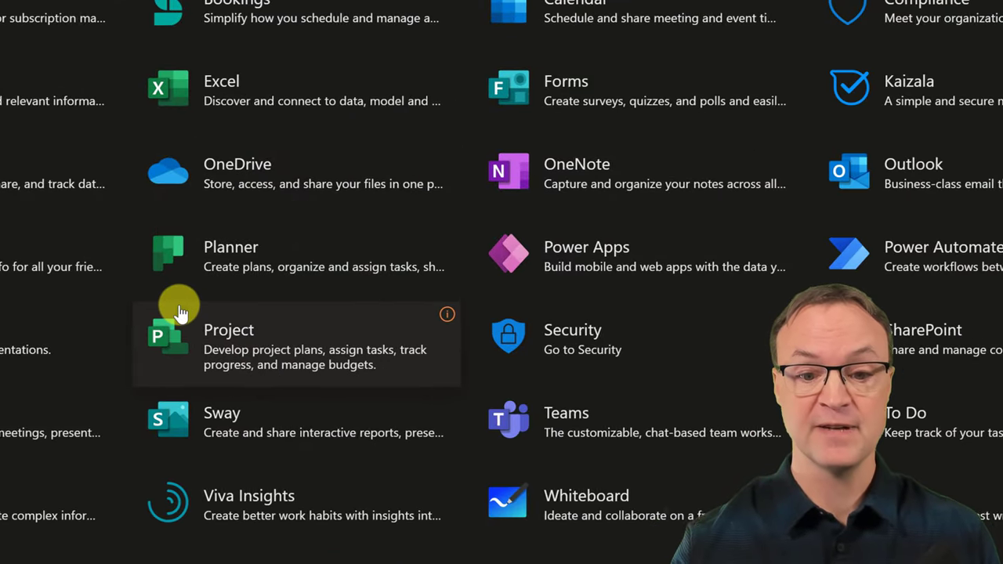
scroll(224, 358, "down", 3)
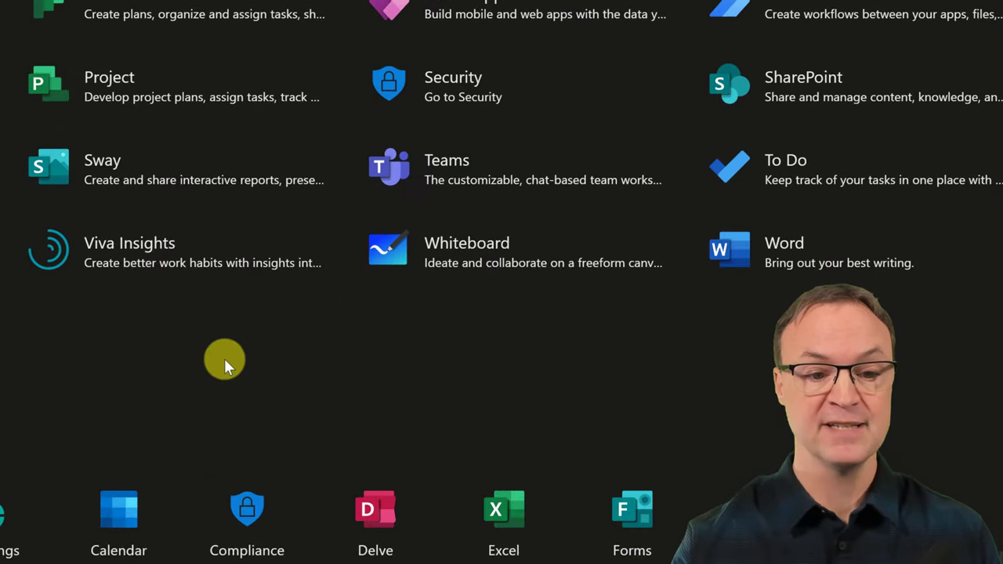
left_click(386, 253)
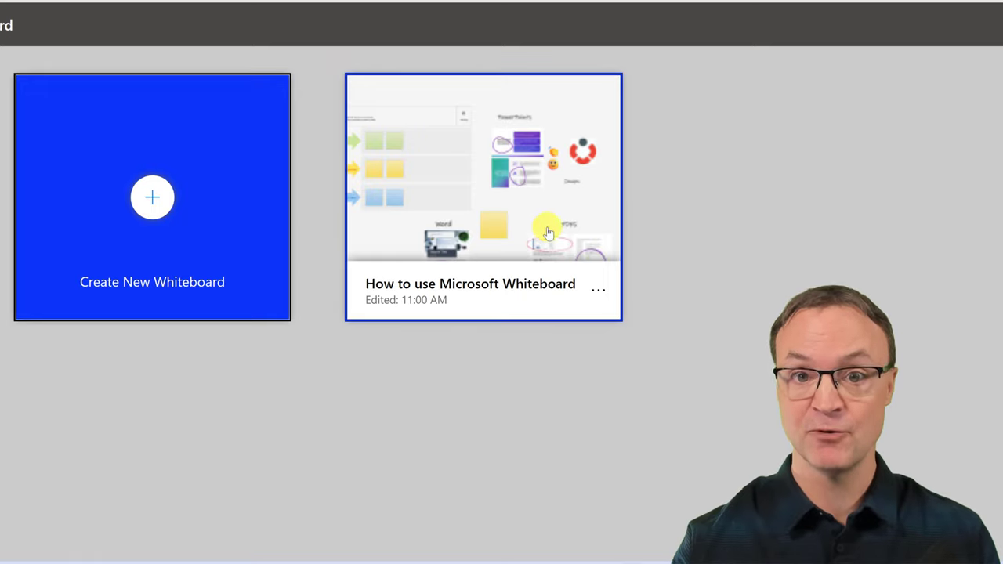
View the options of the "How to use Microsoft Whiteboard" board, and create a new whiteboard
left_click(597, 298)
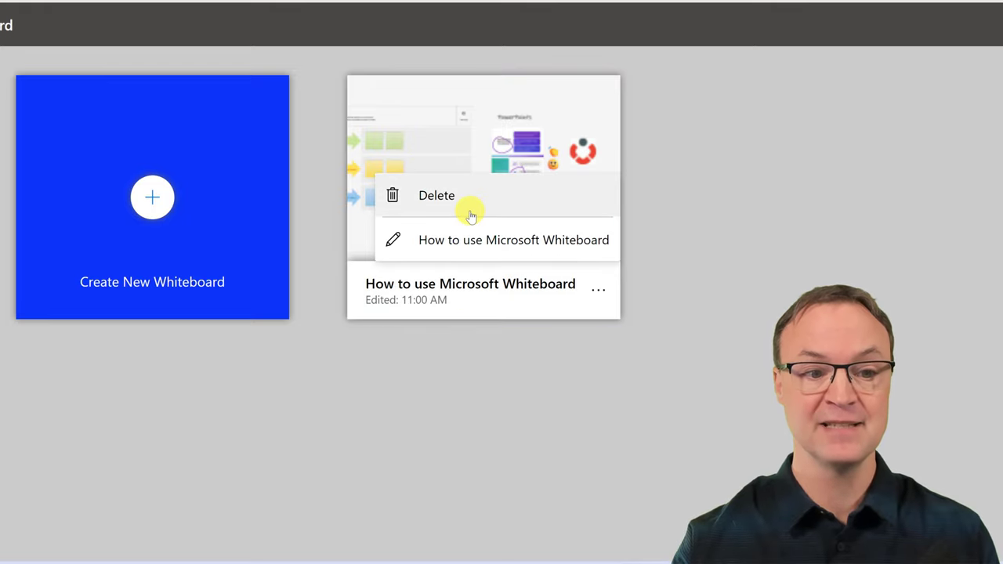
left_click(263, 329)
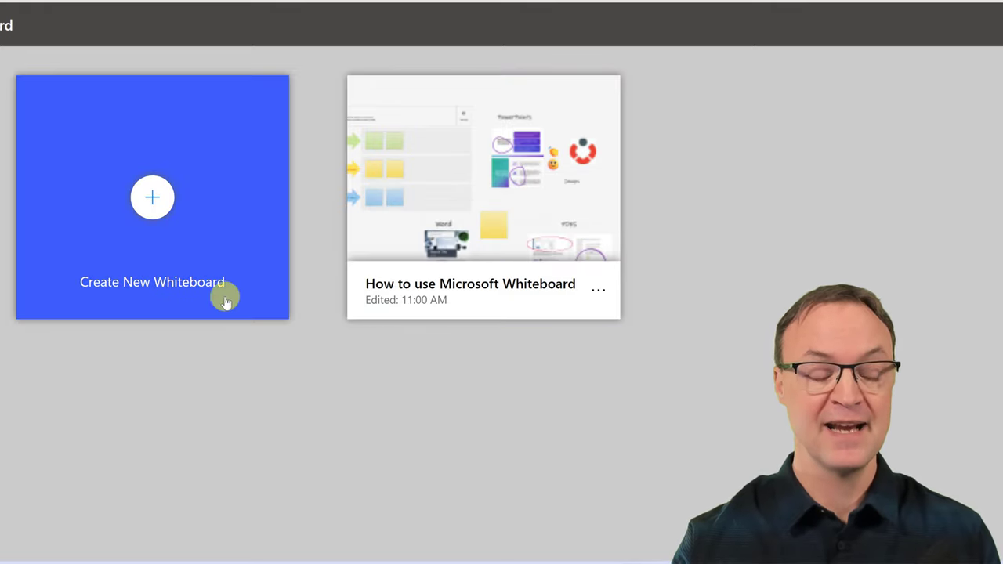
left_click(157, 214)
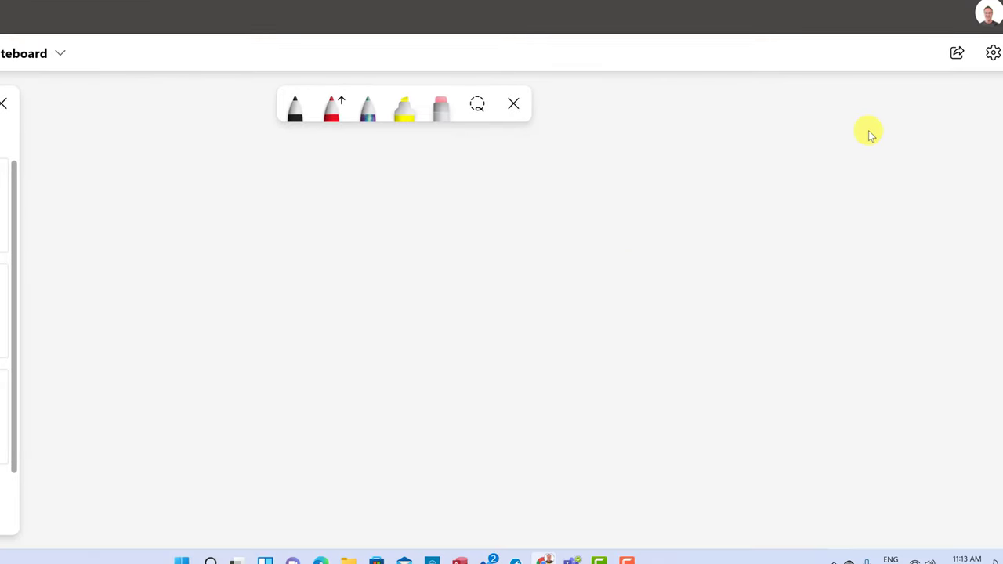
View the Windows Whiteboard app's page in the Microsoft Store, and return to the new board in the web app
left_click(992, 54)
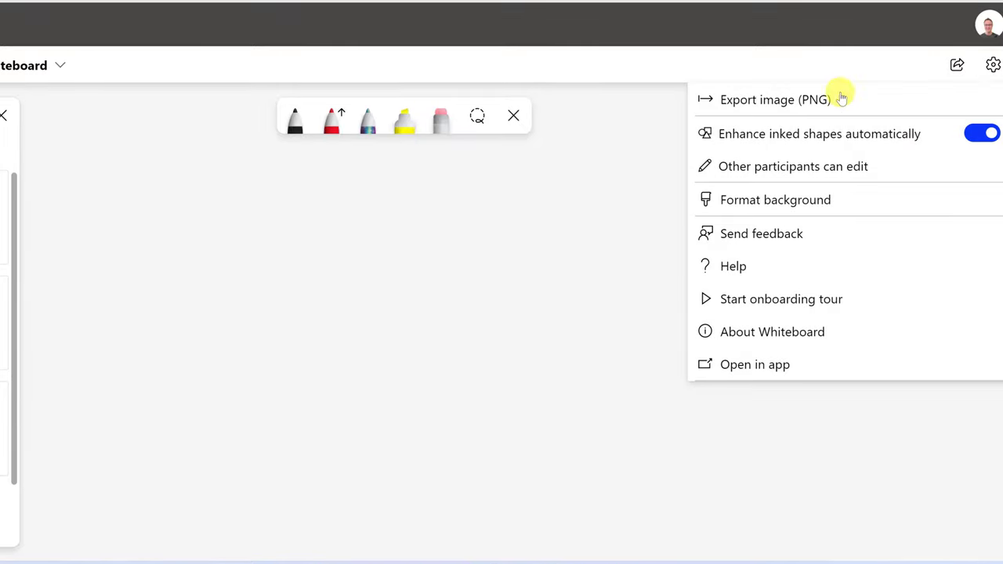
left_click(745, 365)
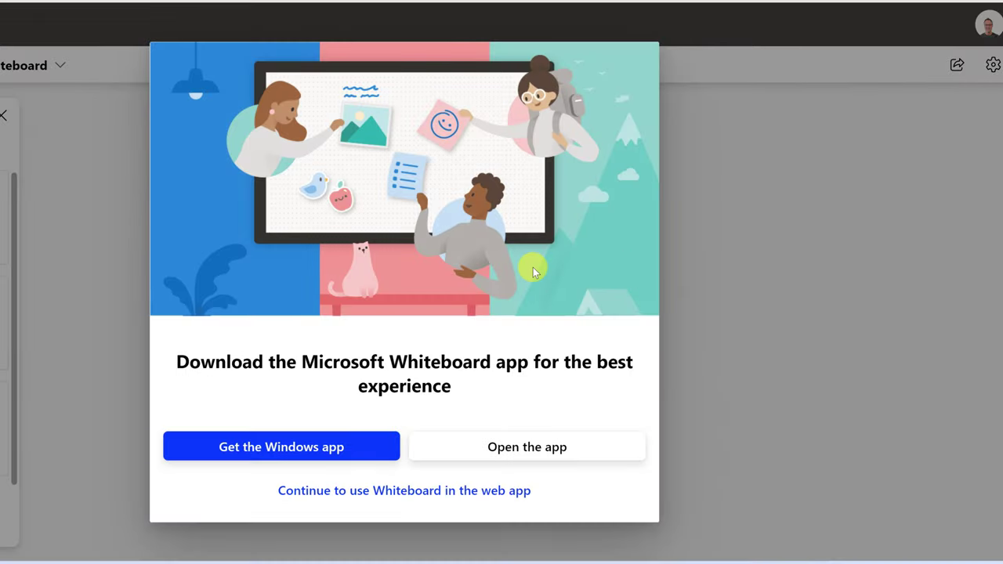
left_click(326, 459)
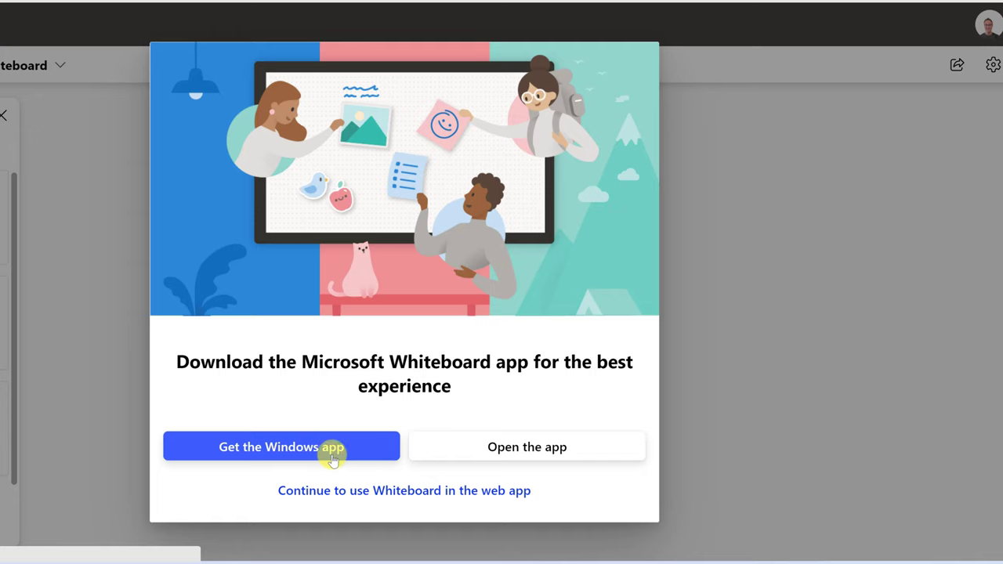
left_click(333, 459)
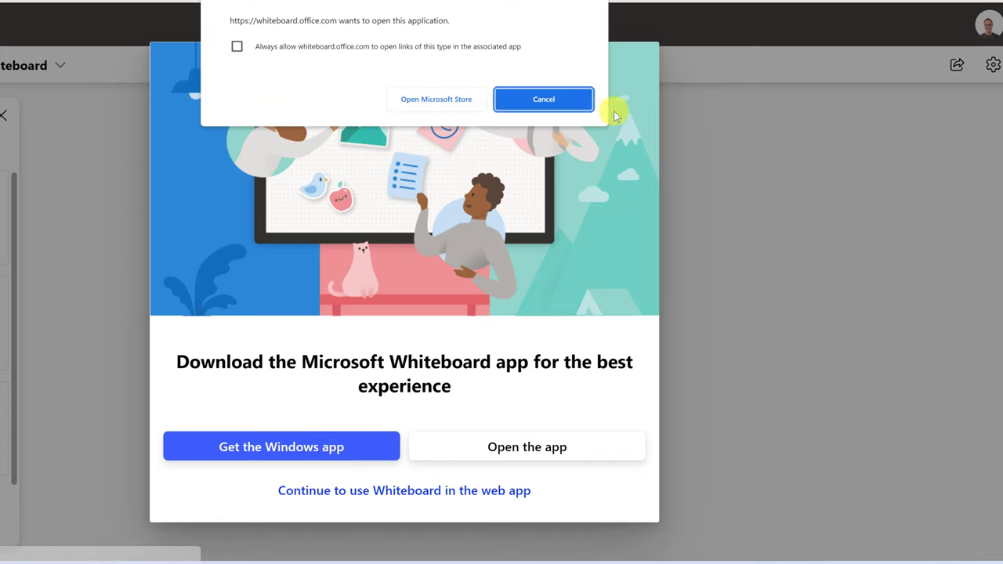
left_click(429, 100)
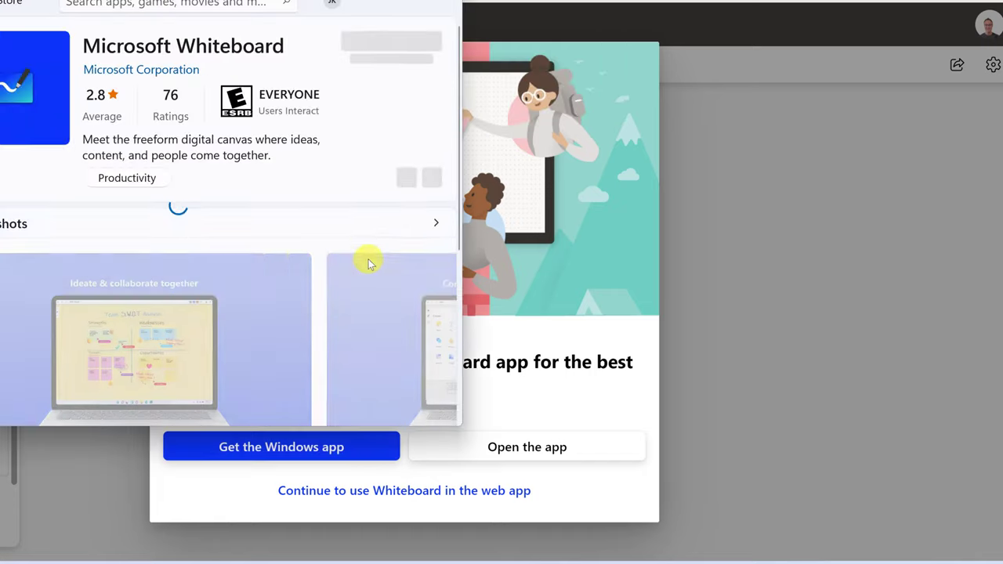
left_click(391, 48)
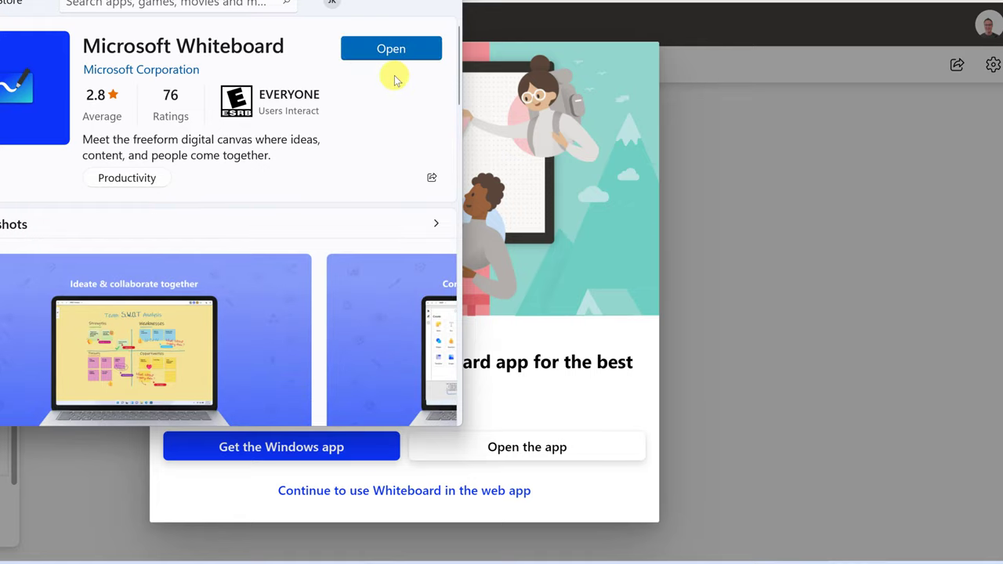
left_click(449, 7)
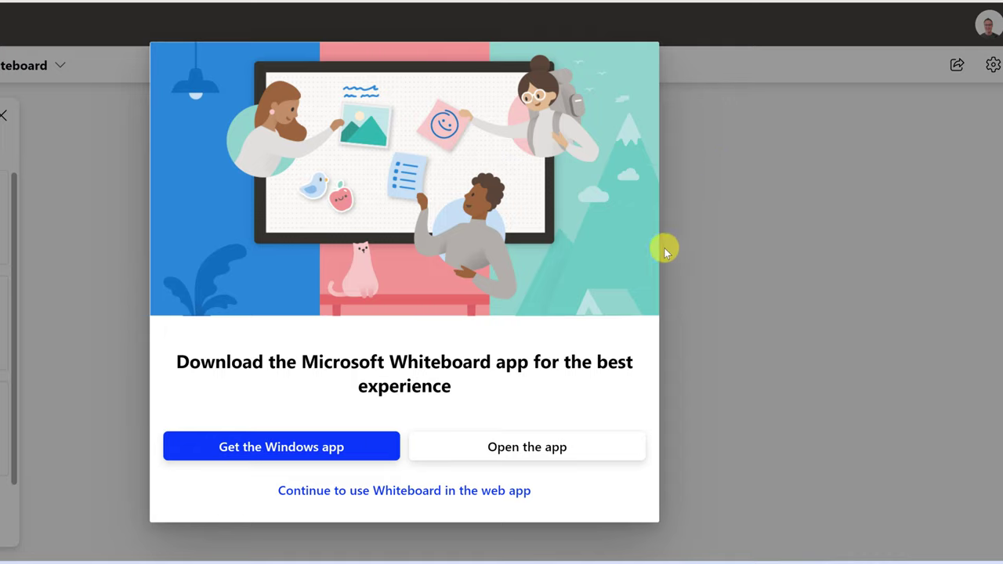
left_click(727, 357)
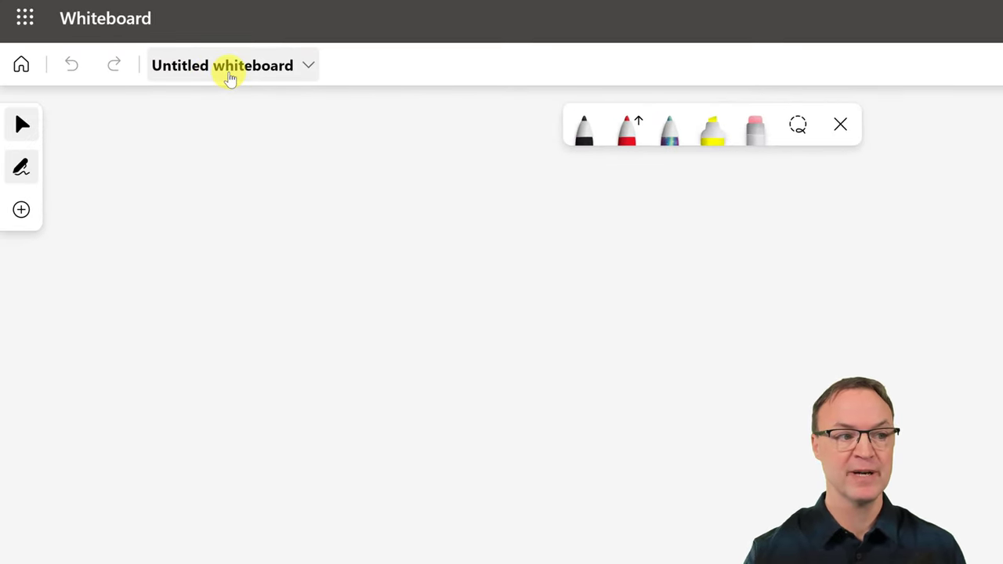
Rename the untitled whiteboard as "Demo"
left_click(228, 73)
left_click(233, 146)
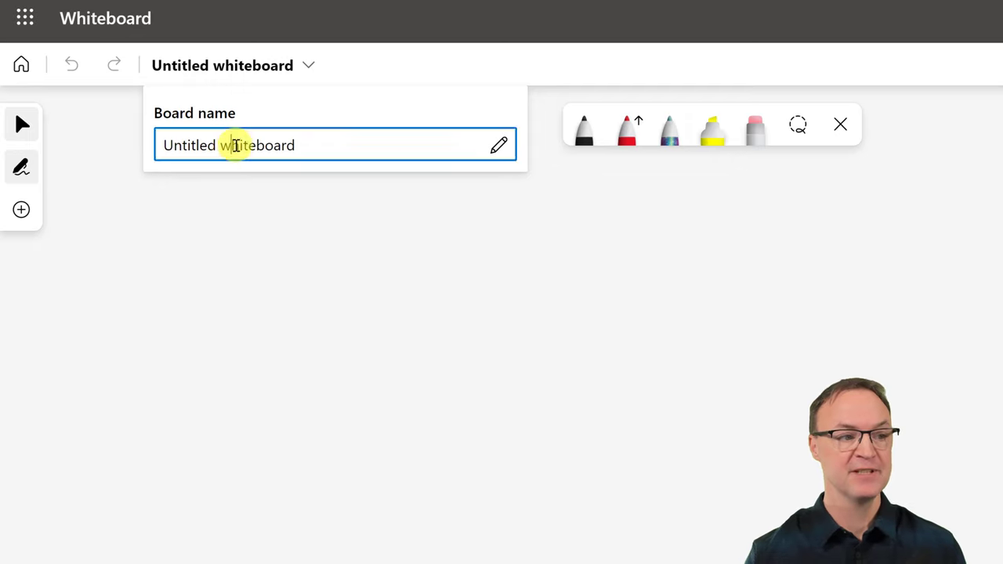
type("D")
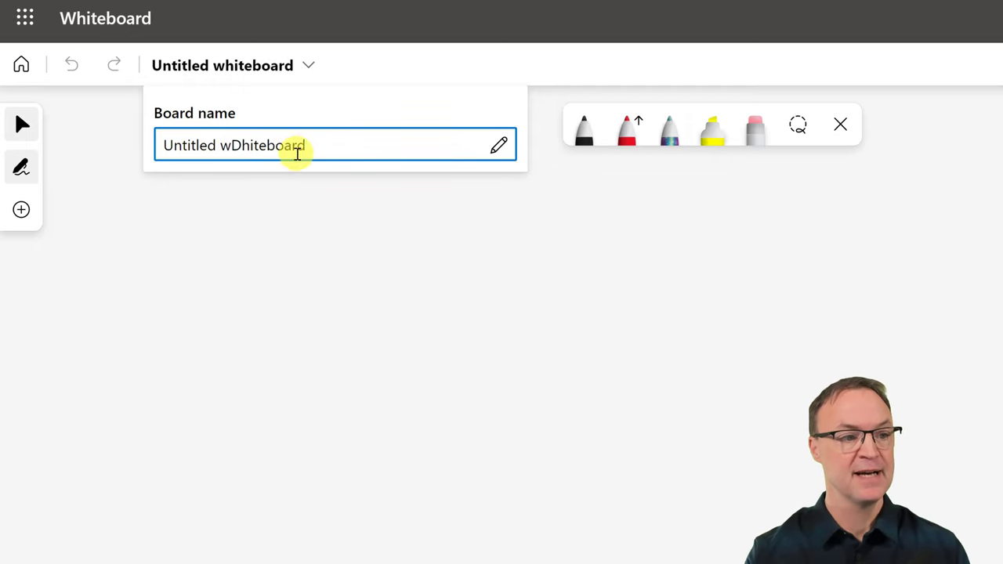
left_click_drag(297, 148, 161, 146)
type("Demo")
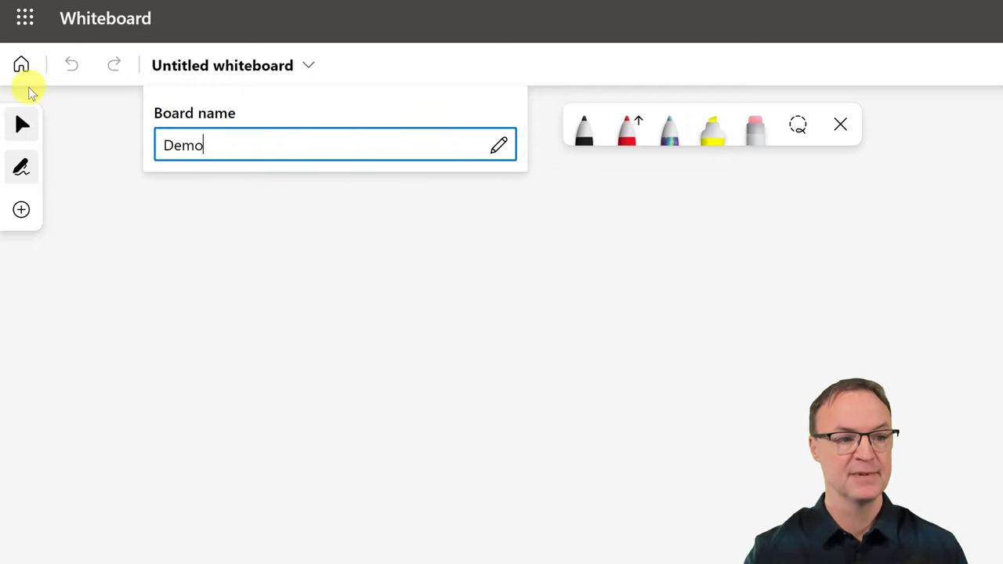
left_click(384, 312)
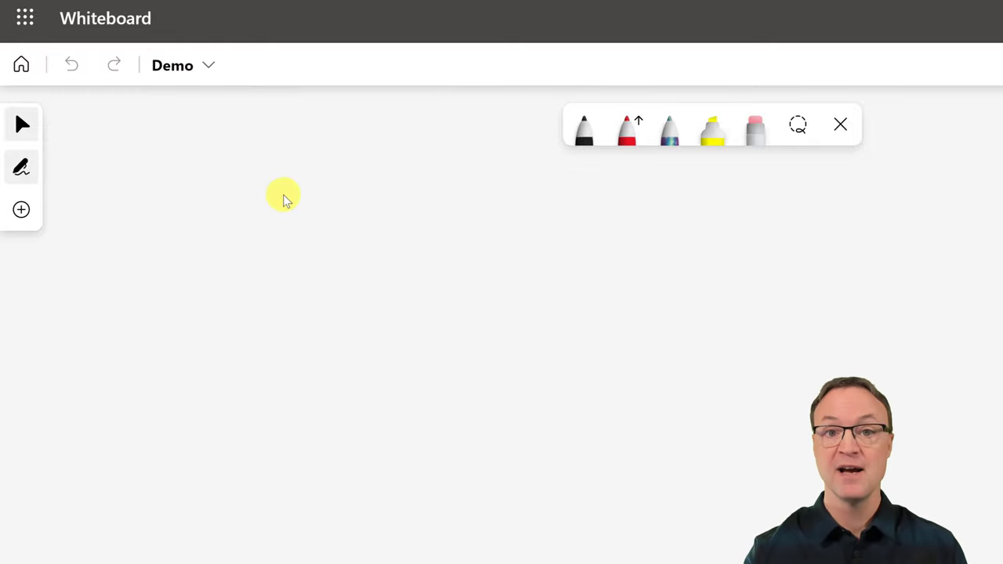
Return to the list of whiteboards and reopen the Demo board
left_click(21, 67)
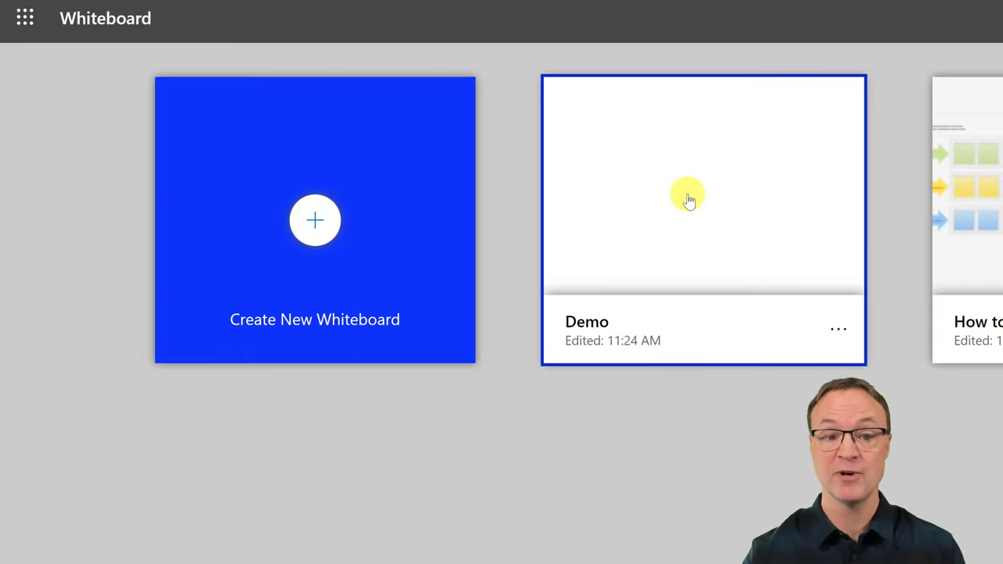
left_click(694, 163)
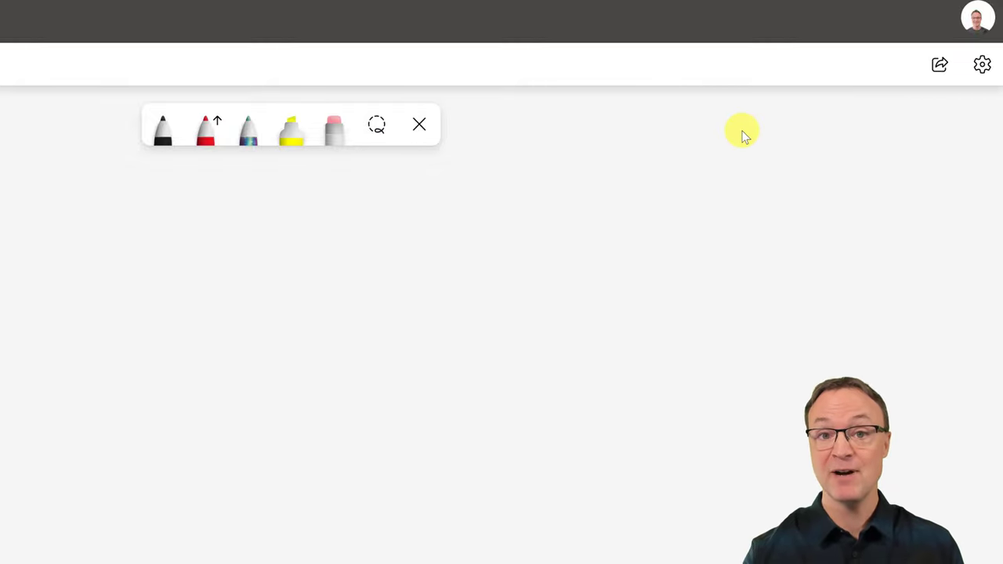
Format the board background in light blue, try the Square grid, and set the grid back to Solid
left_click(980, 66)
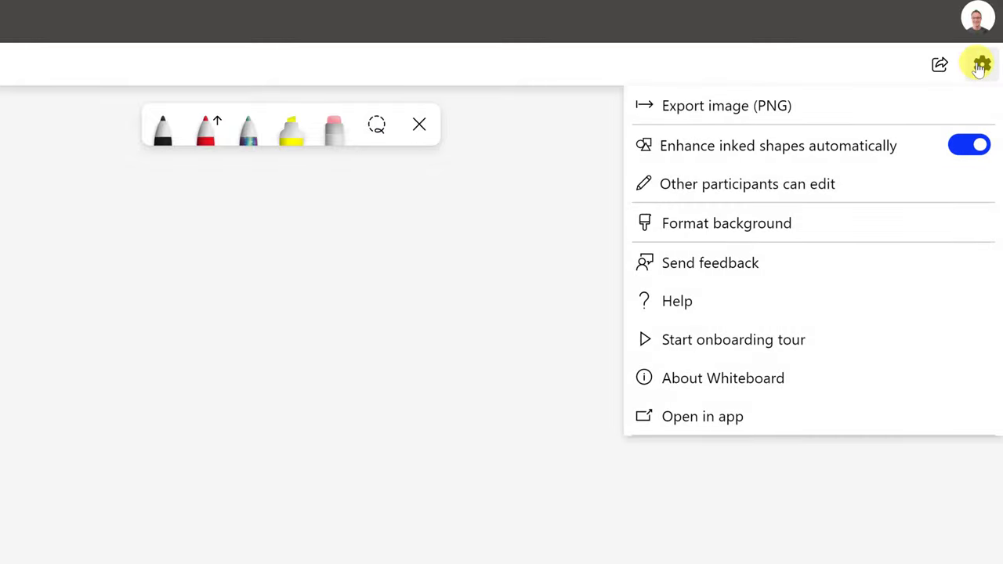
left_click(750, 225)
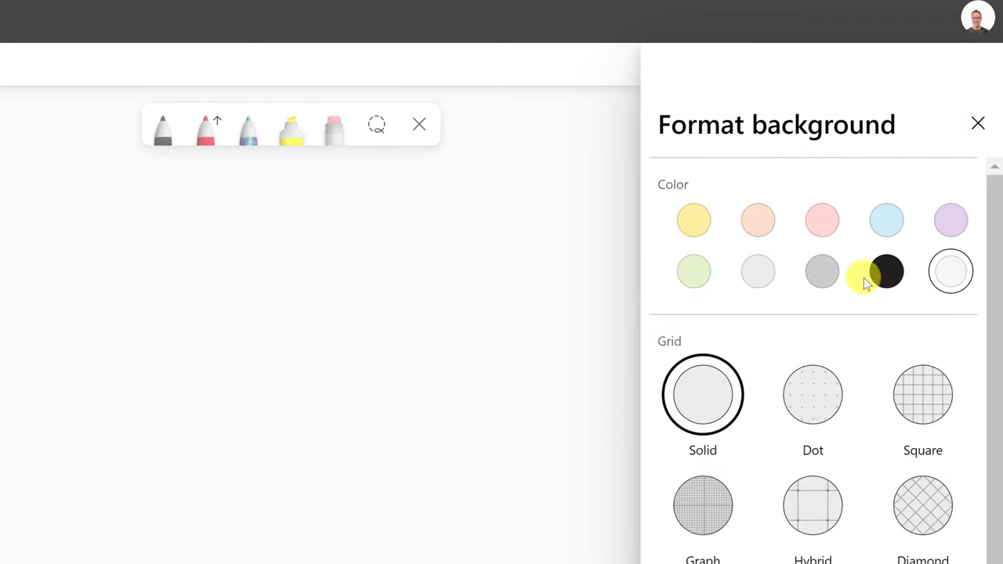
left_click(885, 229)
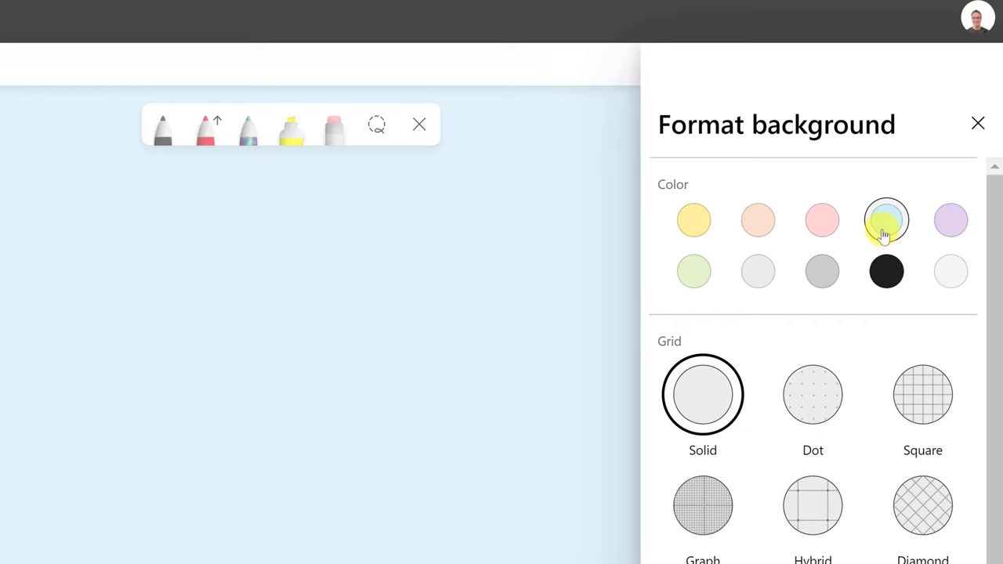
left_click(919, 404)
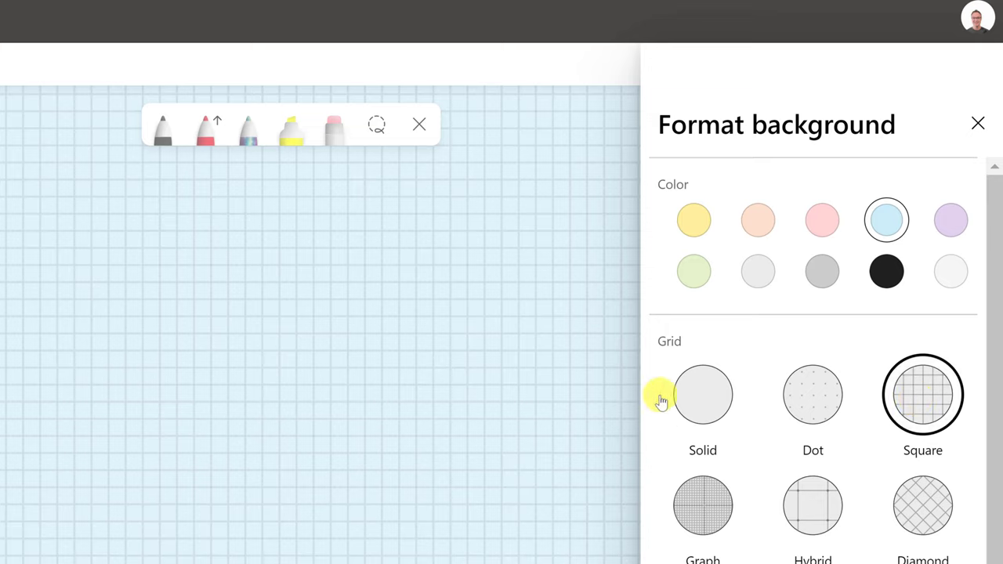
left_click(698, 397)
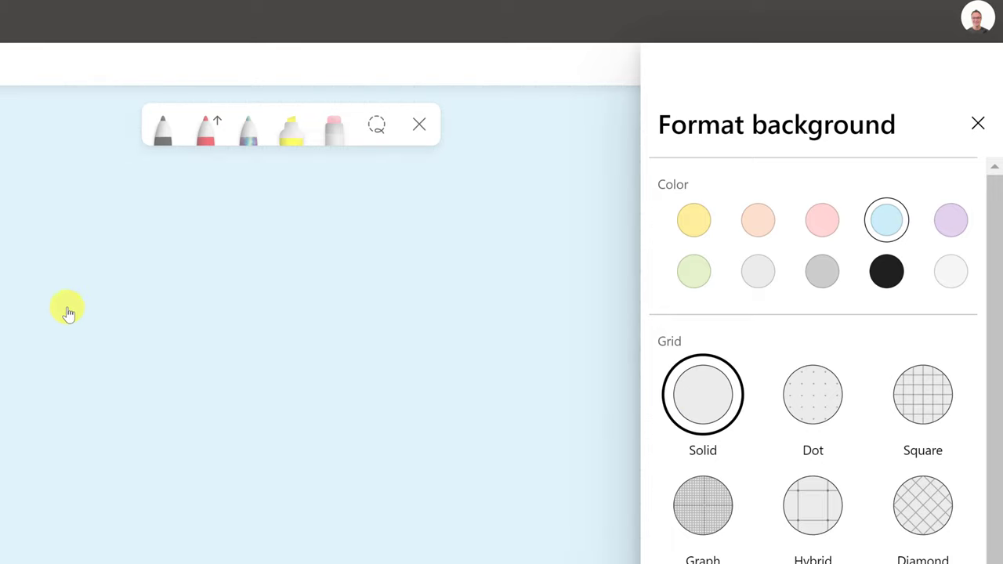
left_click(972, 133)
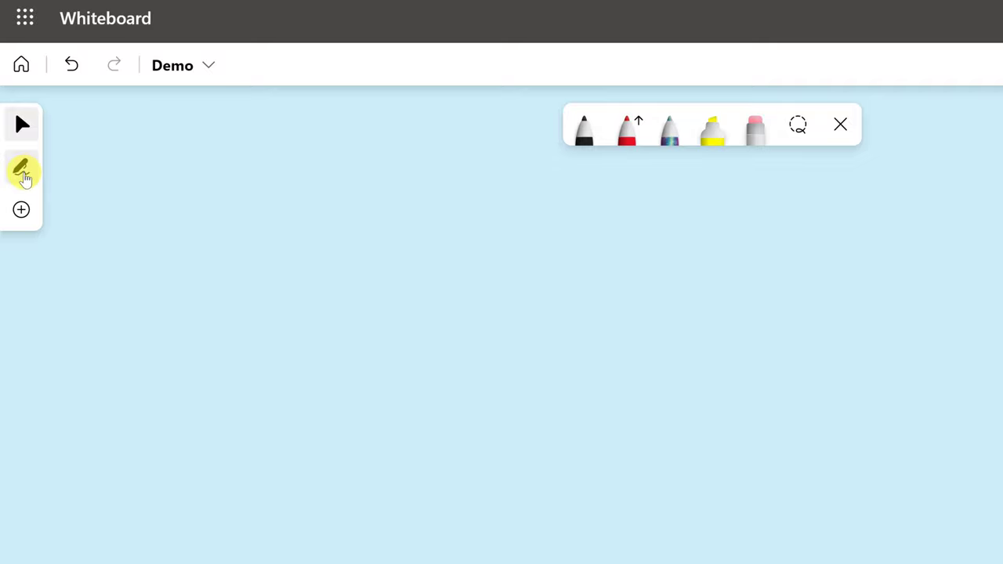
Activate inking and set the first pen to red with a thickness of 4
left_click(21, 169)
left_click(21, 173)
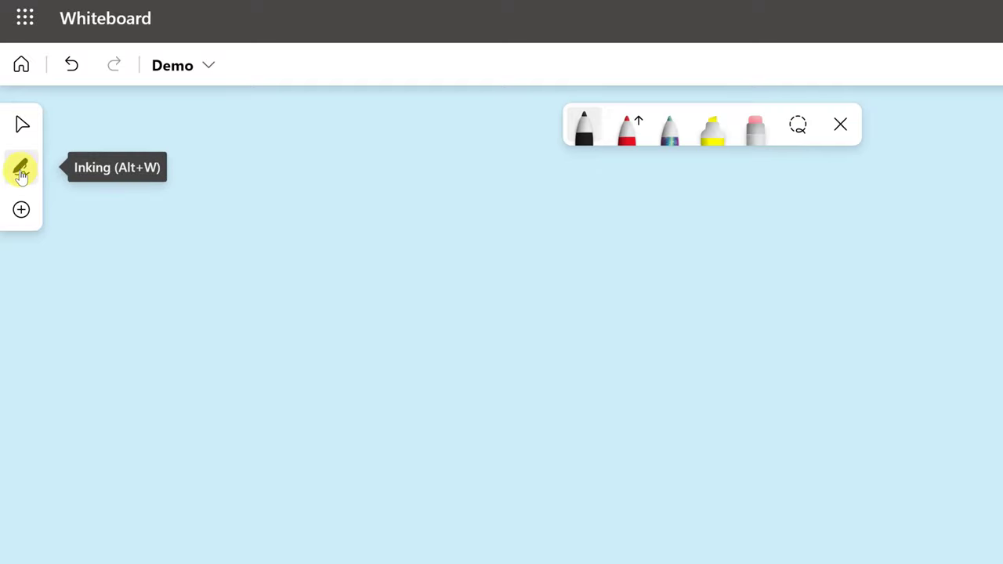
left_click(580, 126)
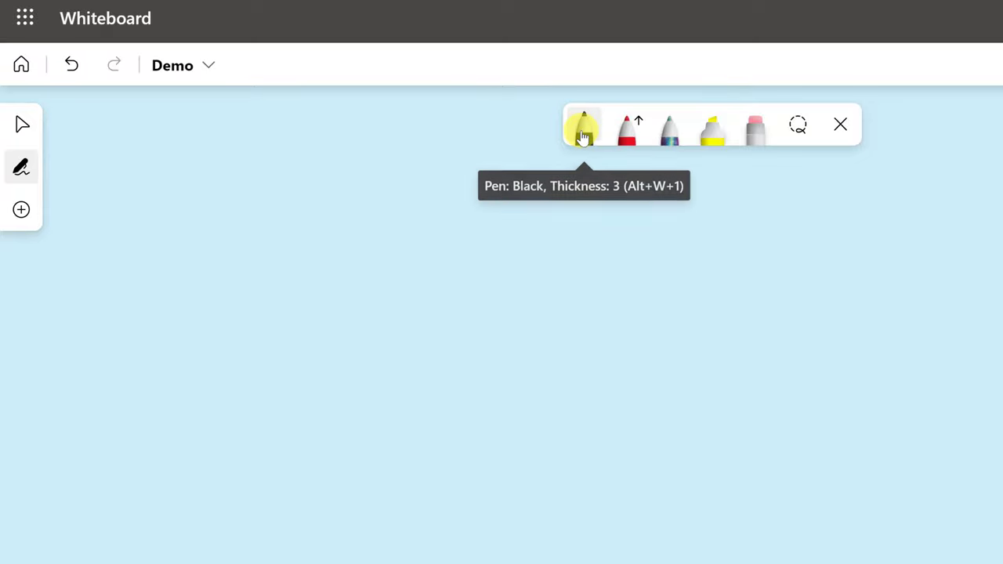
left_click(583, 129)
left_click(582, 128)
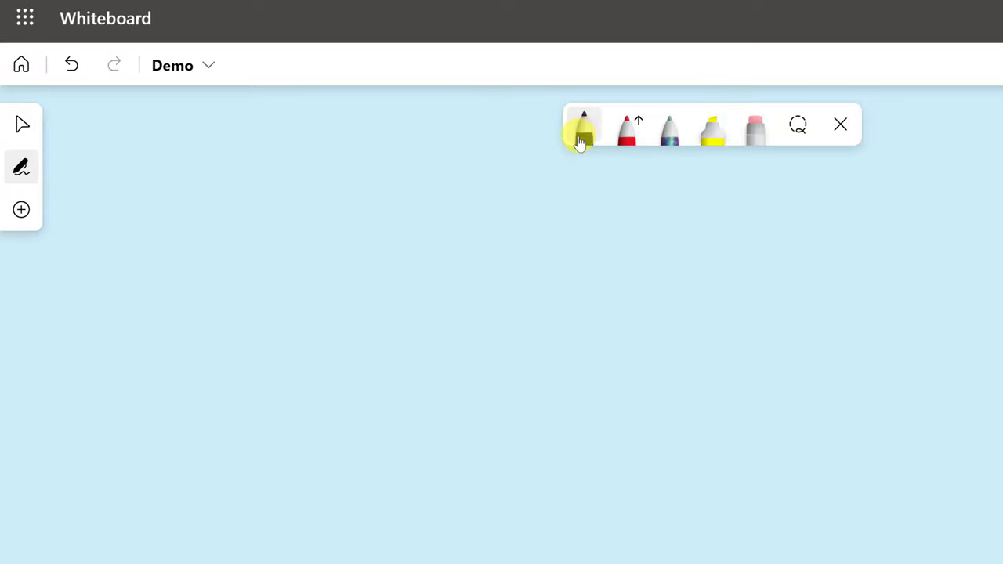
left_click(583, 128)
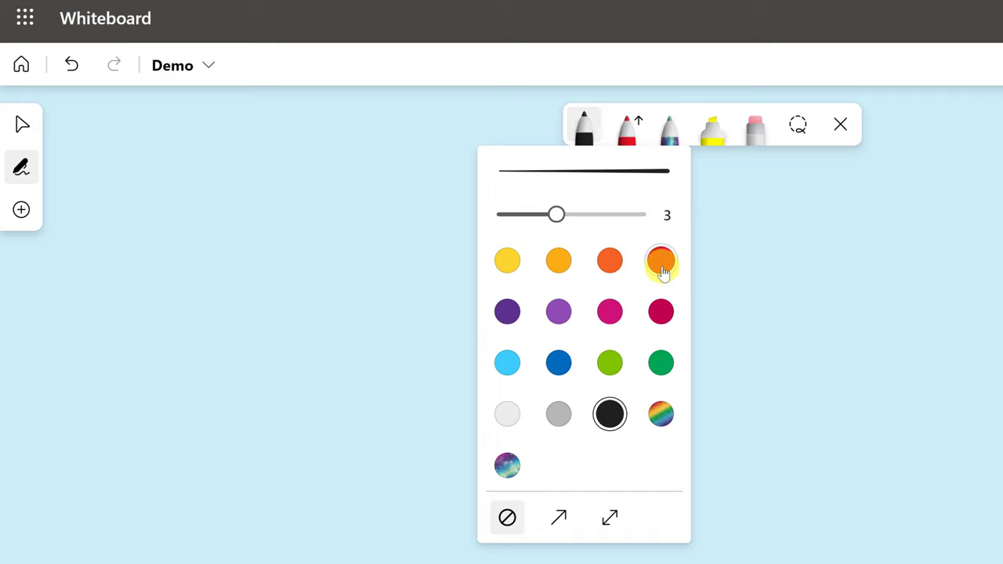
left_click(659, 266)
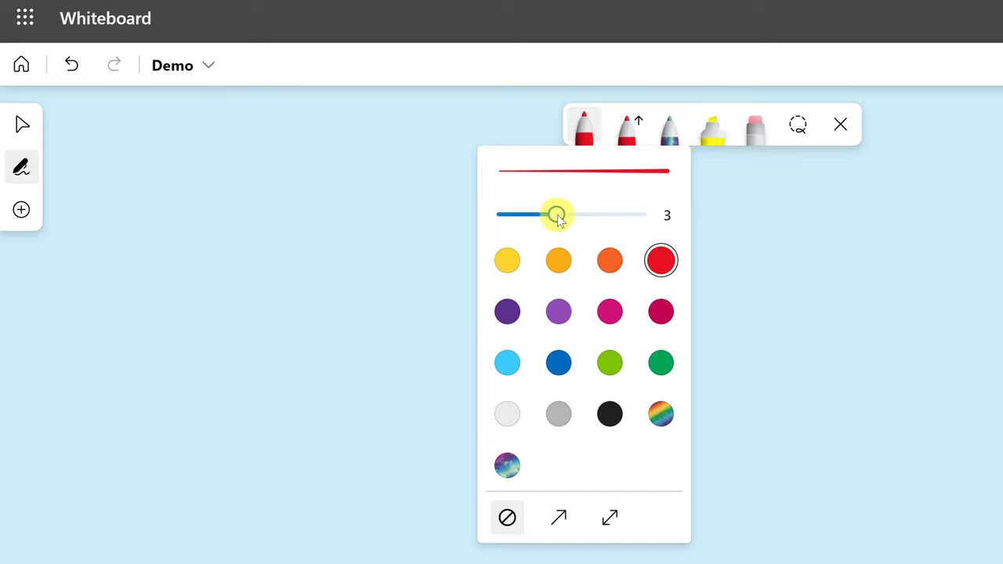
left_click(597, 220)
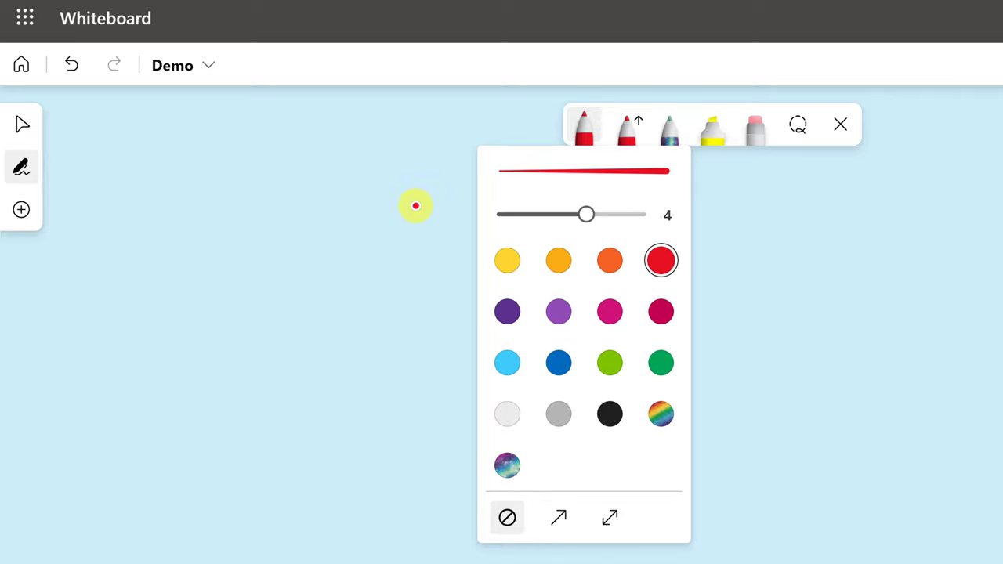
Draw a red wavy line, a small irregular loop and two circles on the board with the pen
mouse_move(321, 230)
left_mouse_down()
mouse_move(354, 204)
mouse_move(470, 230)
mouse_move(491, 208)
left_mouse_up()
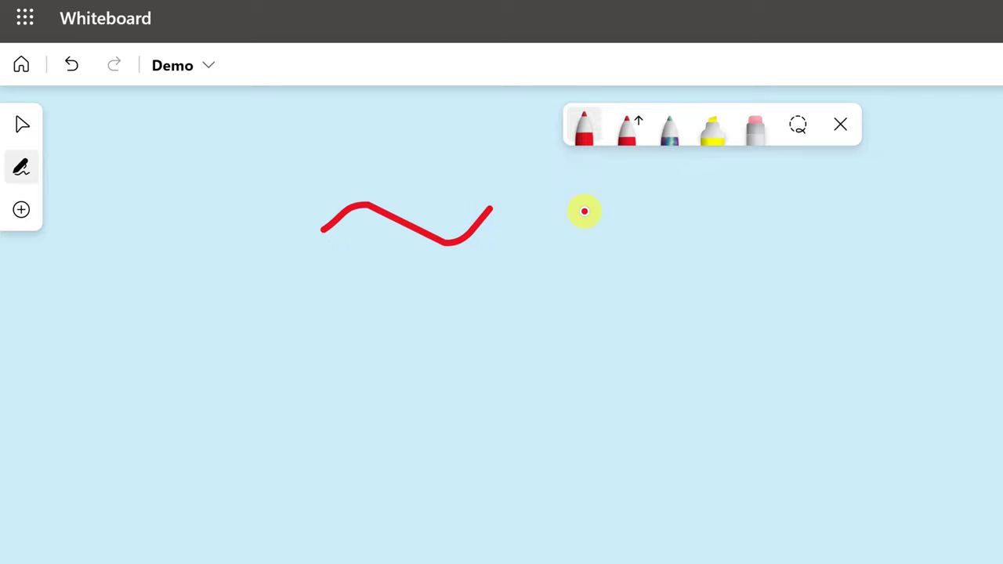
mouse_move(584, 206)
left_mouse_down()
mouse_move(556, 210)
mouse_move(622, 238)
mouse_move(575, 202)
left_mouse_up()
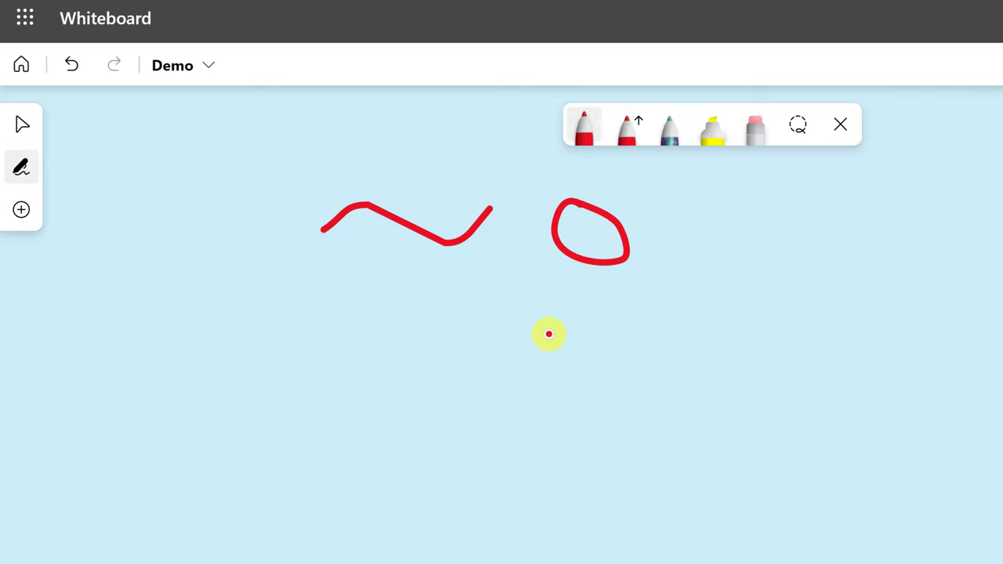
mouse_move(556, 280)
left_mouse_down()
mouse_move(495, 300)
mouse_move(587, 284)
mouse_move(551, 286)
left_mouse_up()
mouse_move(808, 206)
left_mouse_down()
mouse_move(804, 289)
mouse_move(824, 221)
mouse_move(802, 213)
left_mouse_up()
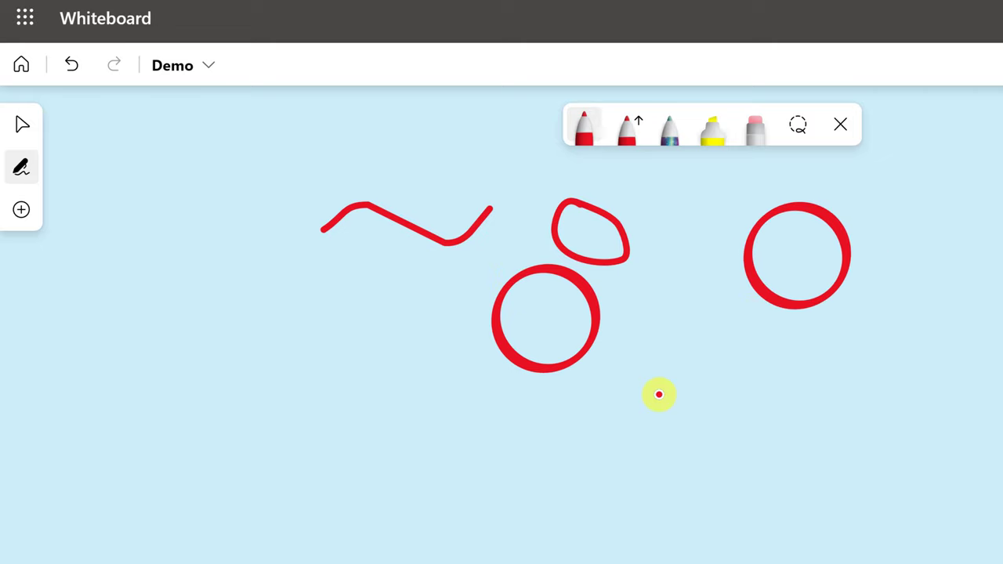
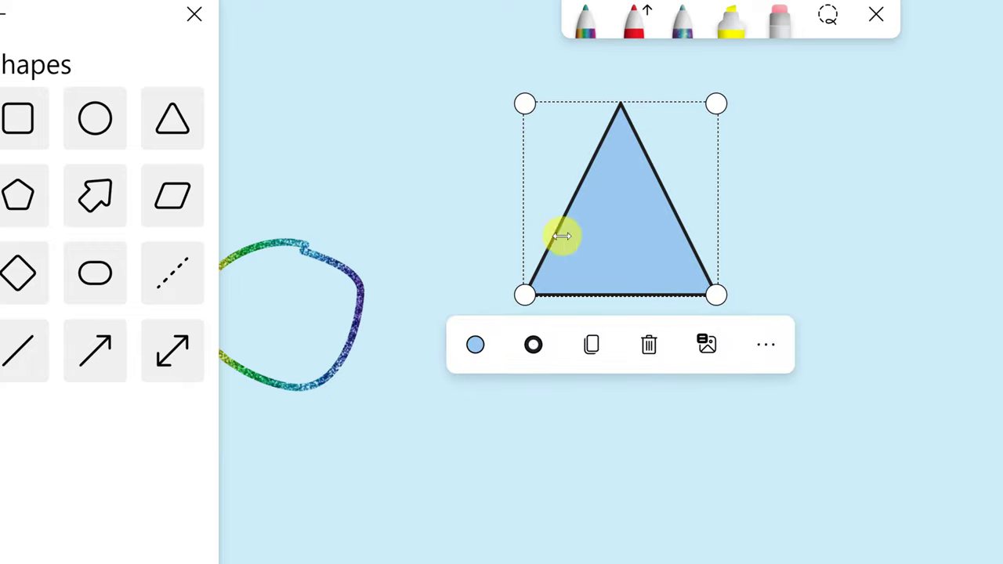
Send the blue triangle behind the Hello text and move the triangle slightly upward
left_click(766, 345)
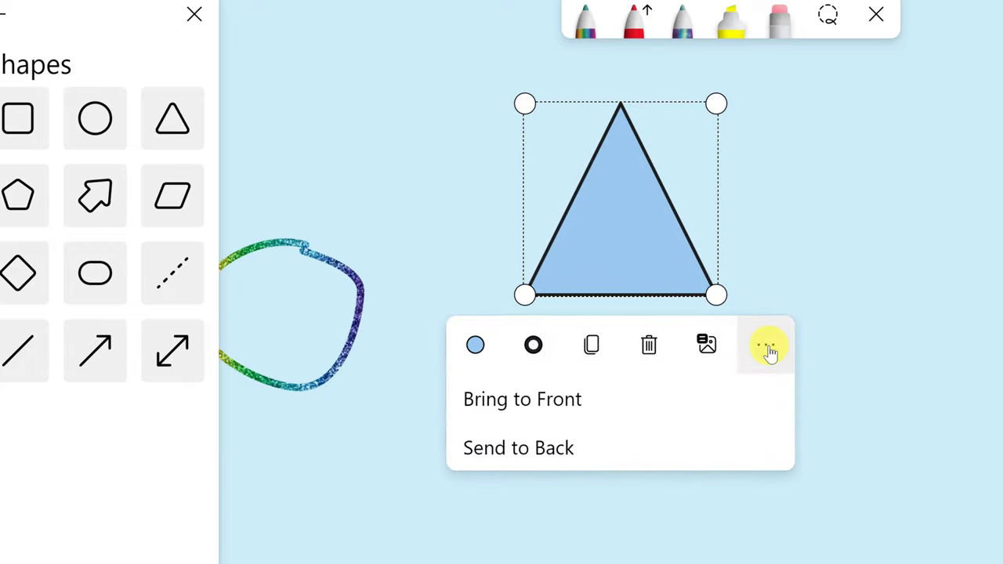
left_click(598, 448)
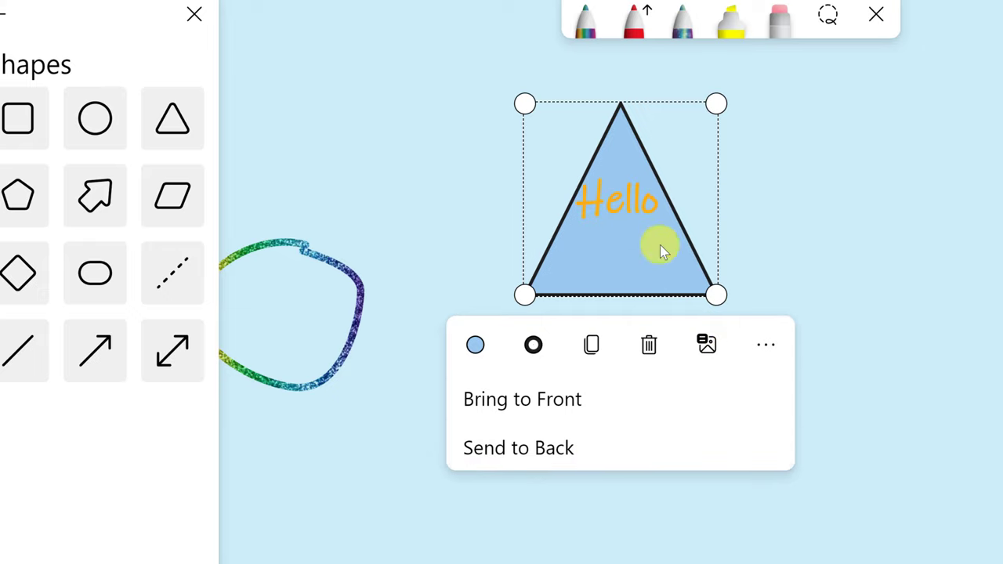
left_click_drag(548, 278, 585, 281)
left_click(791, 464)
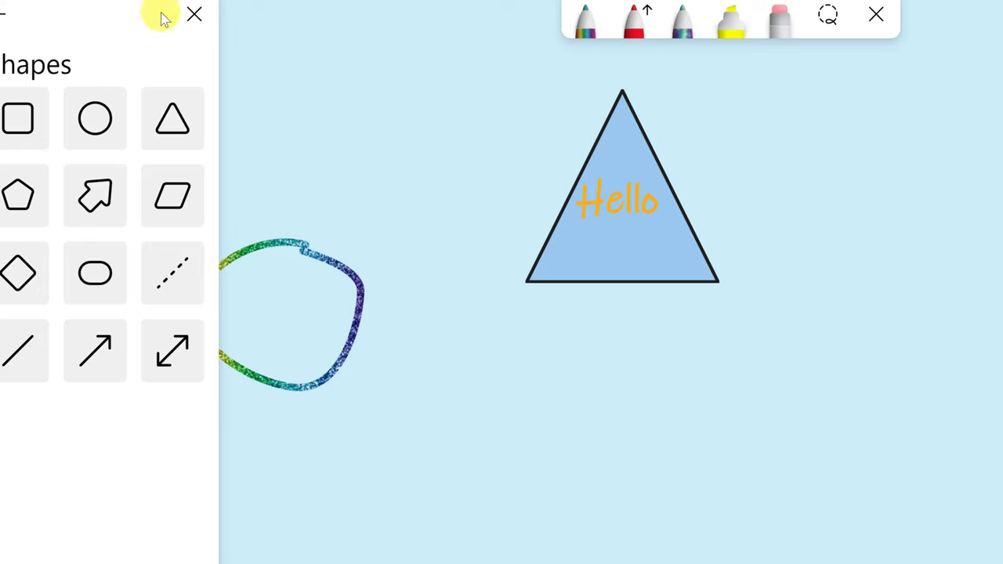
Enlarge the Hello text, narrow its text box to fit the word, and place it across the triangle's left edge
left_click(2, 17)
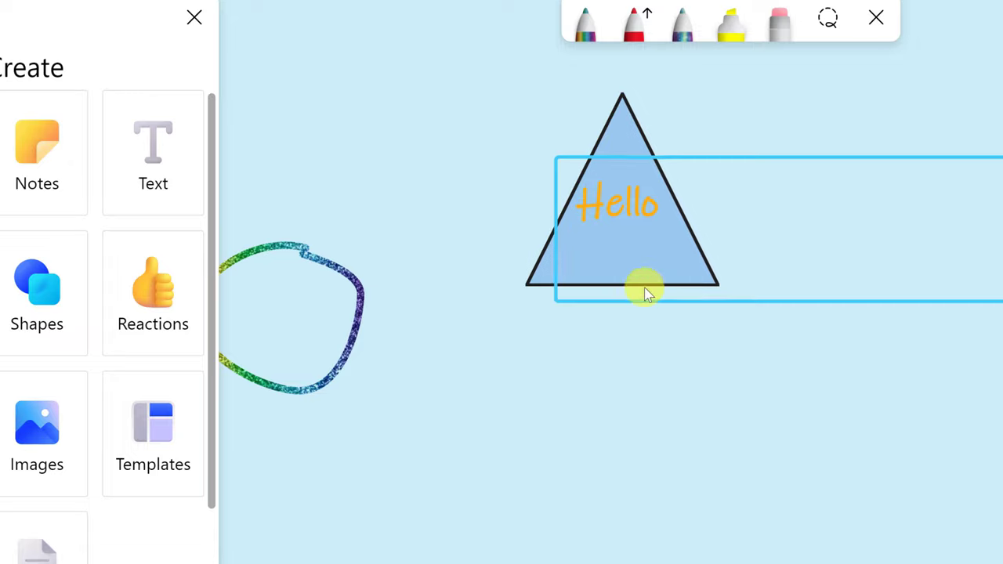
left_click_drag(600, 215, 915, 239)
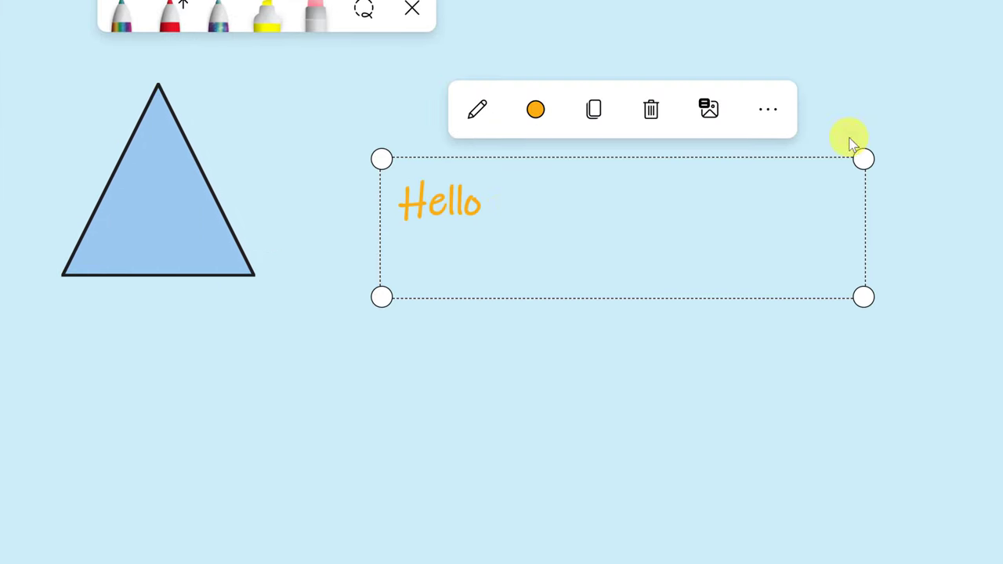
left_click_drag(866, 157, 994, 52)
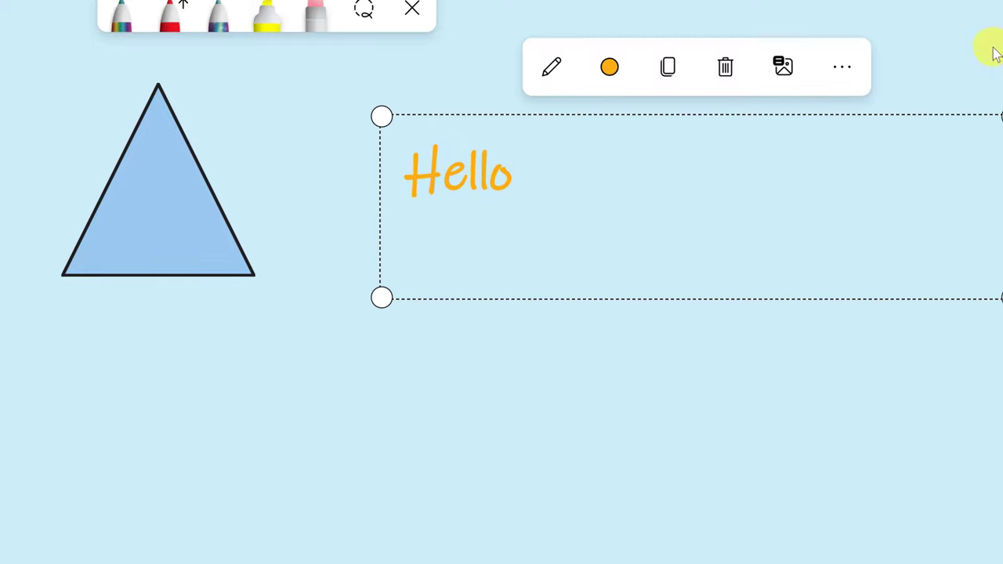
left_click_drag(1000, 206, 540, 227)
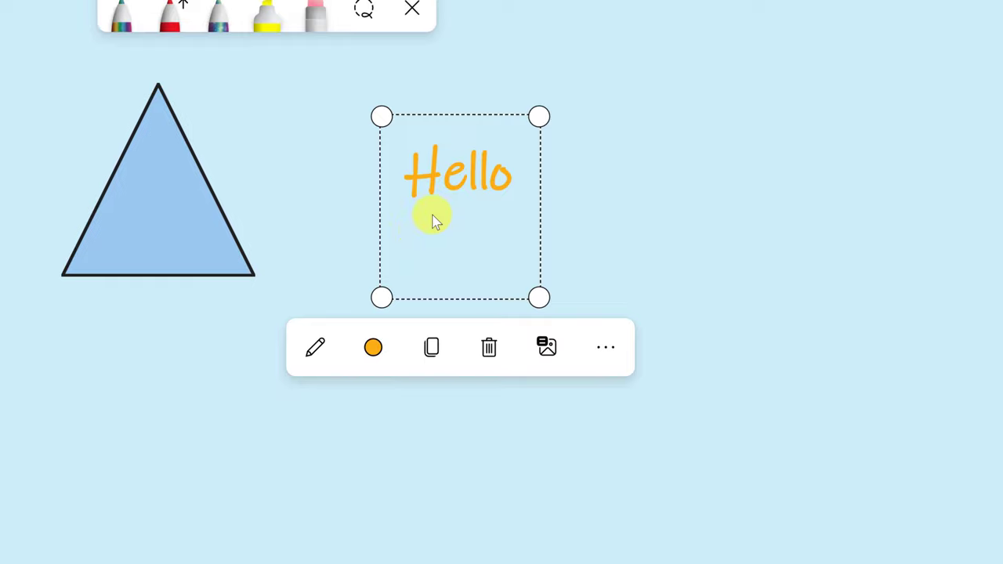
left_click_drag(410, 179, 47, 172)
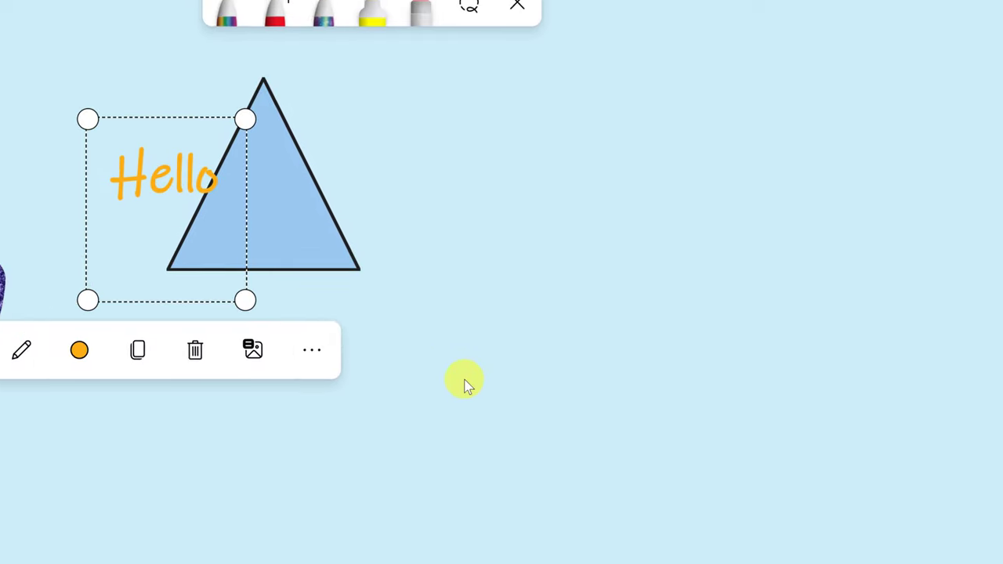
left_click(465, 384)
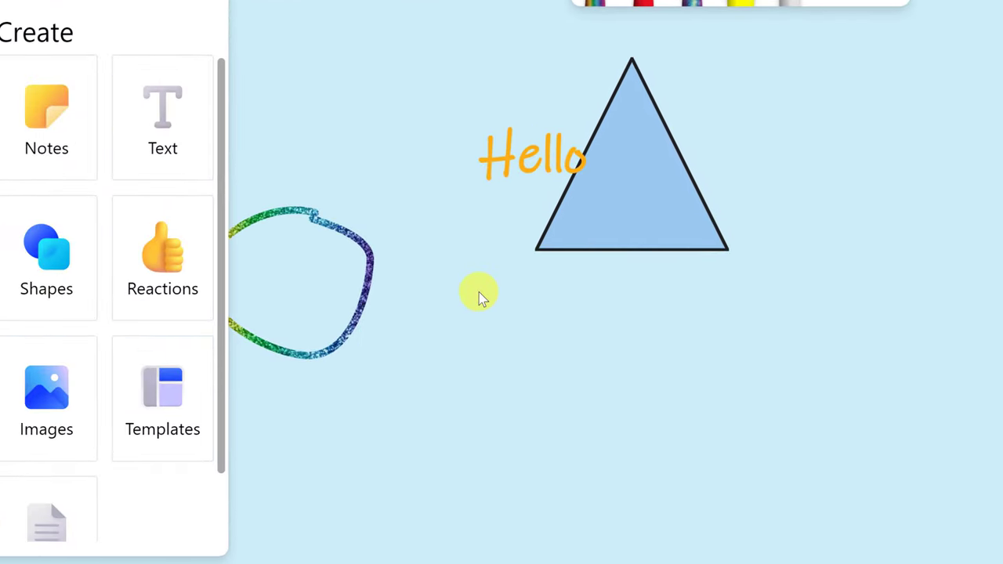
Add a pink sticky note beside the triangle and enter the text "Info" on it
left_click(44, 122)
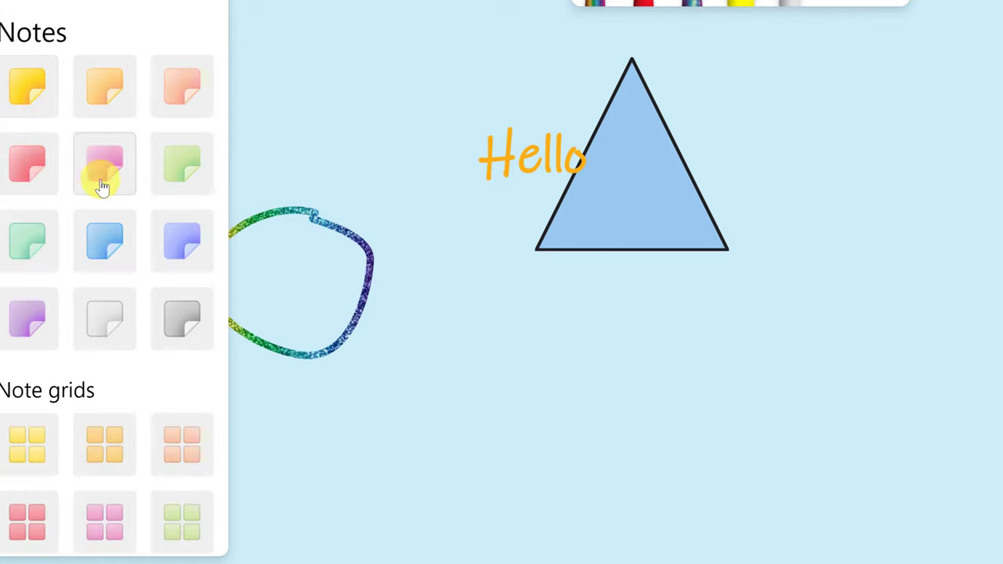
left_click_drag(107, 167, 852, 194)
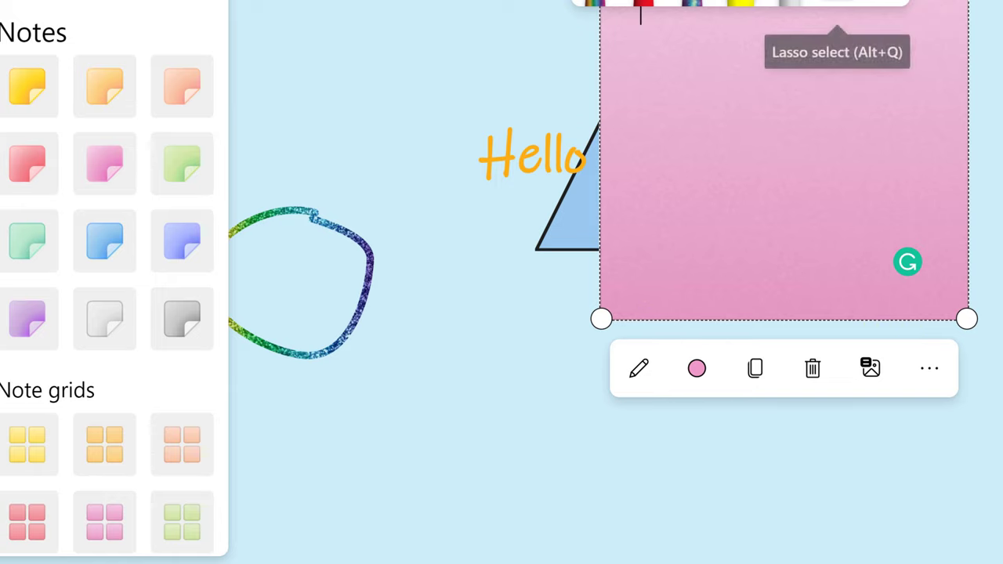
left_click_drag(723, 29, 687, 253)
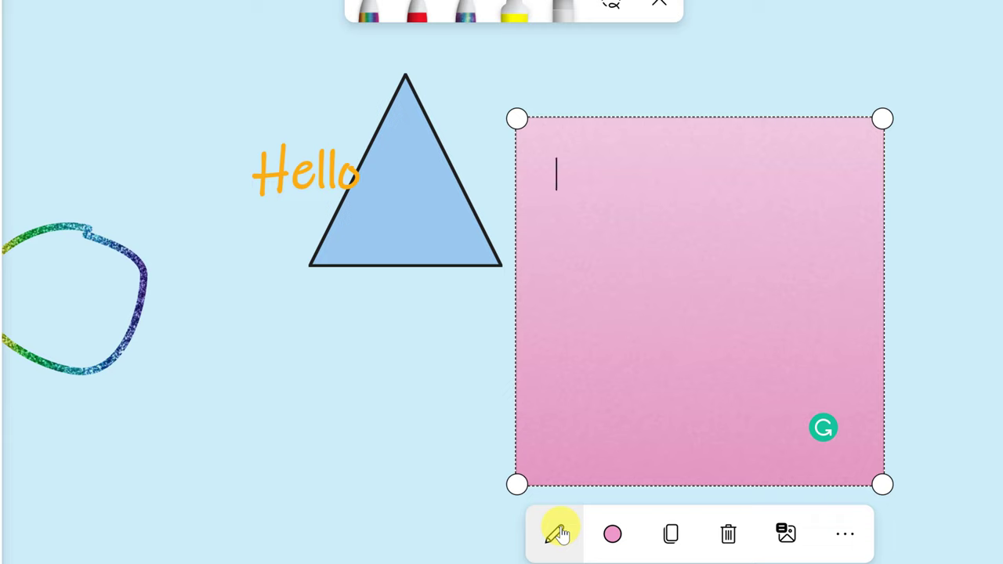
left_click(559, 533)
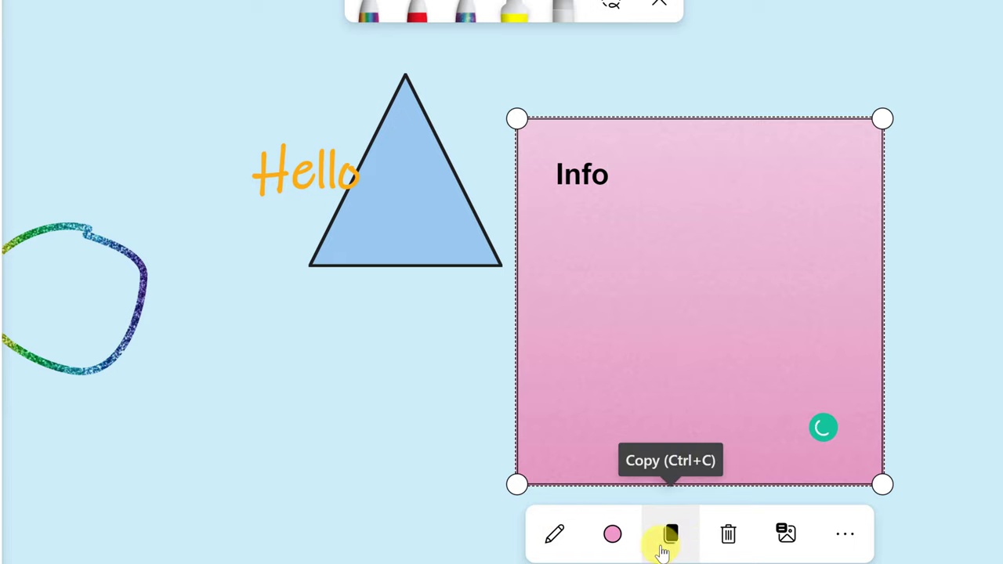
left_click(844, 539)
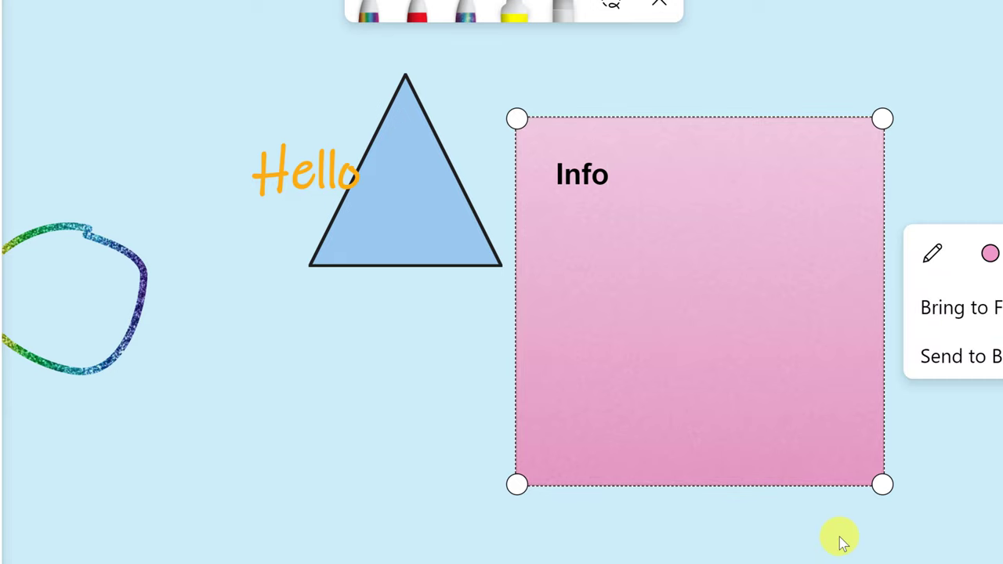
left_click(329, 377)
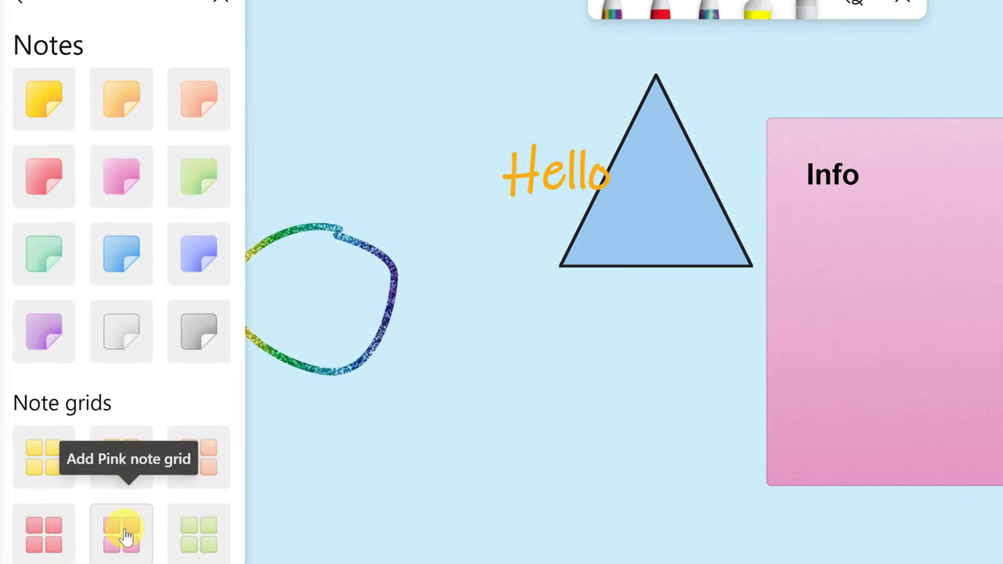
Add a pink note grid to the board and move it up and left, clear of the Info note
left_click_drag(125, 535, 612, 427)
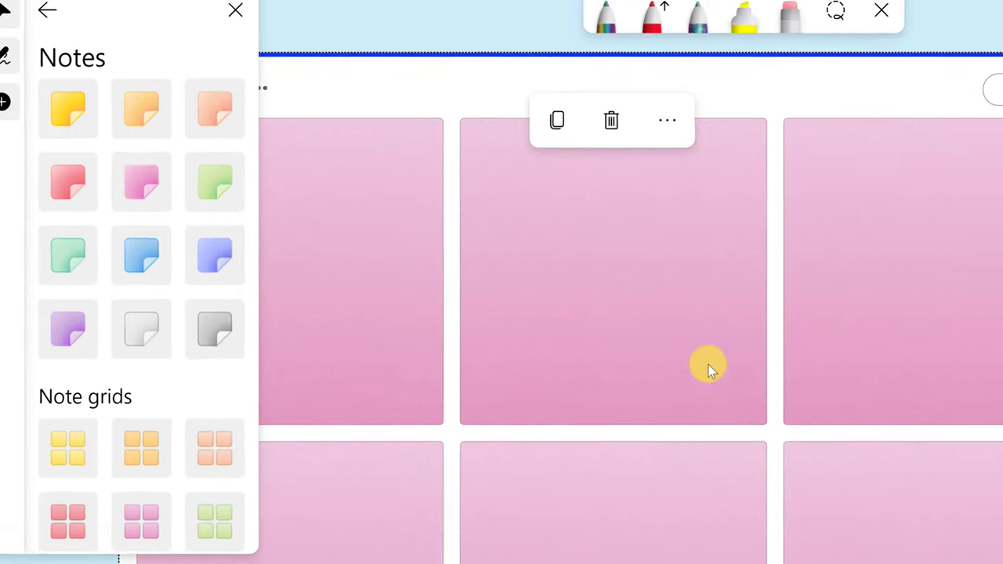
scroll(698, 359, "down", 5)
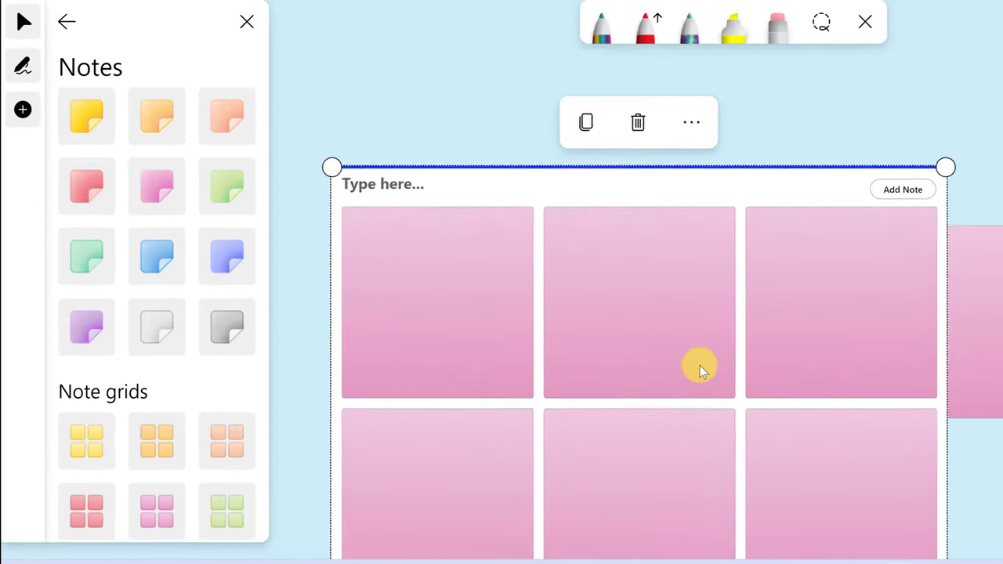
scroll(700, 366, "down", 2)
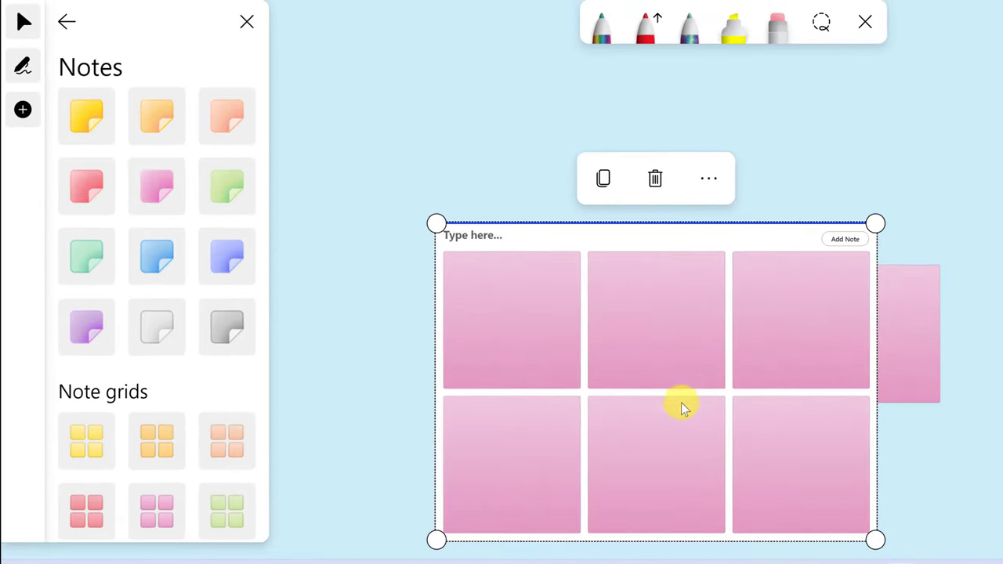
left_click(645, 331)
left_click_drag(788, 234, 690, 86)
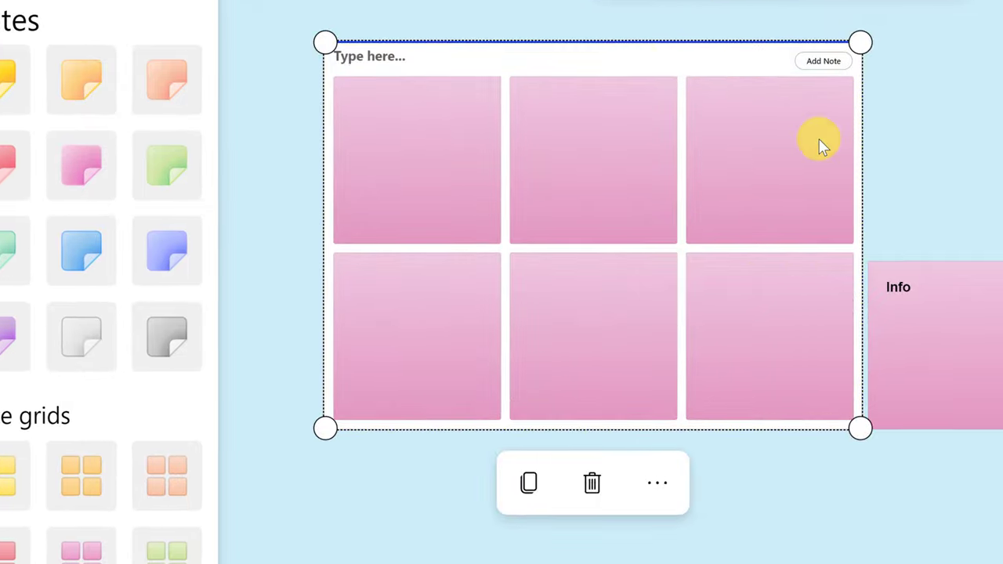
Add one extra note to the pink note grid, then delete the whole grid from the board
left_click(813, 64)
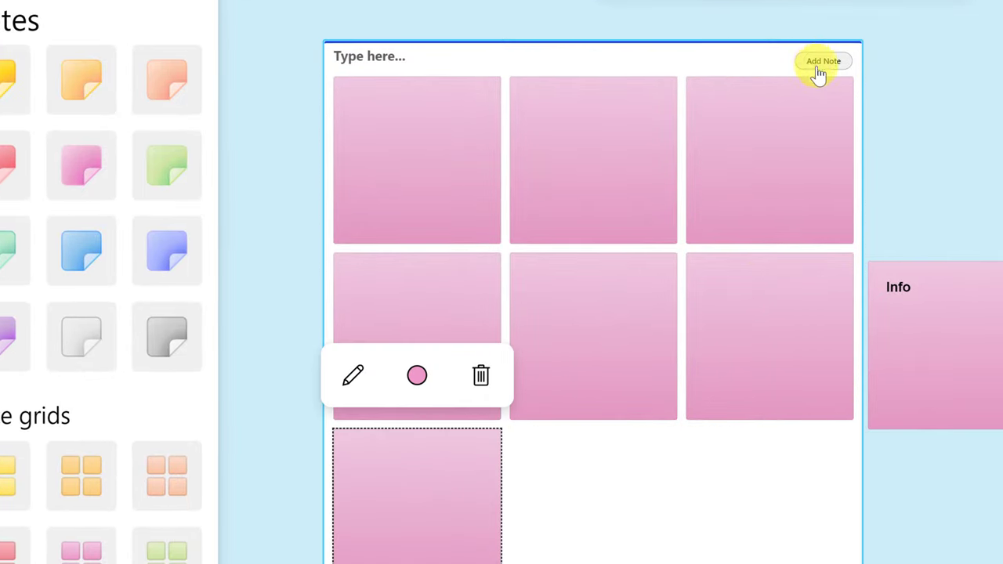
left_click(791, 540)
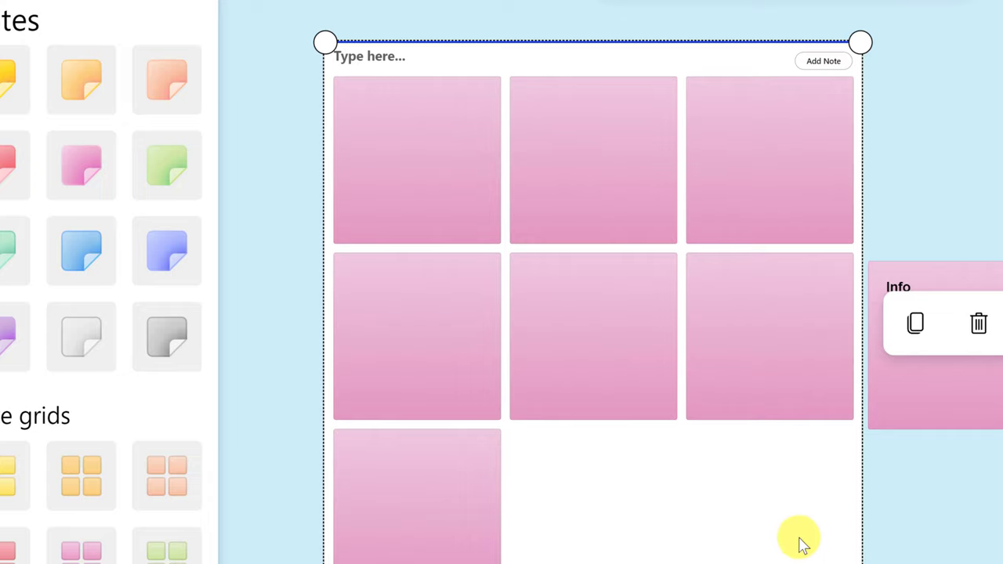
left_click(979, 324)
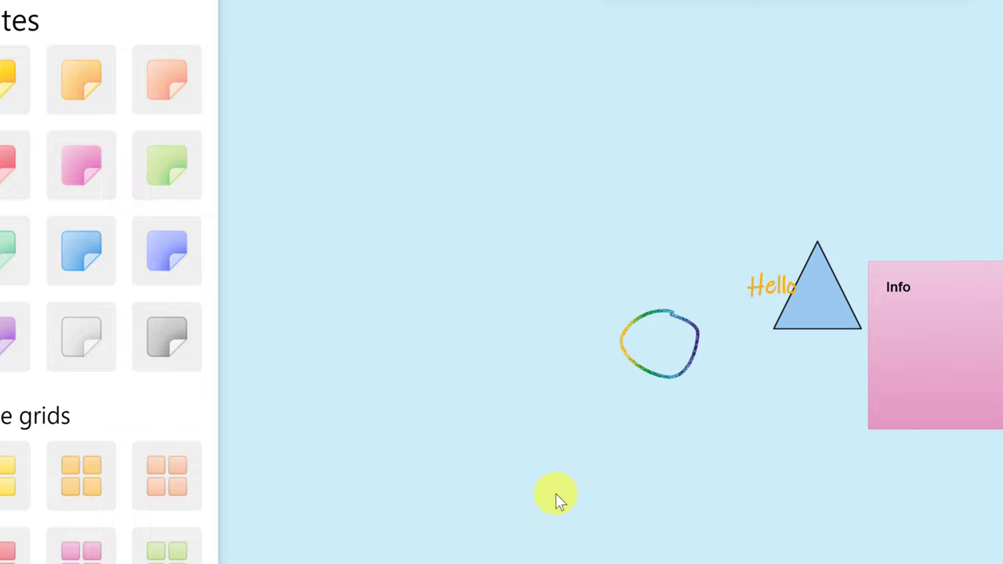
Move the Info sticky note up and left into open space, and place a star reaction over its lower-right corner
left_click(39, 15)
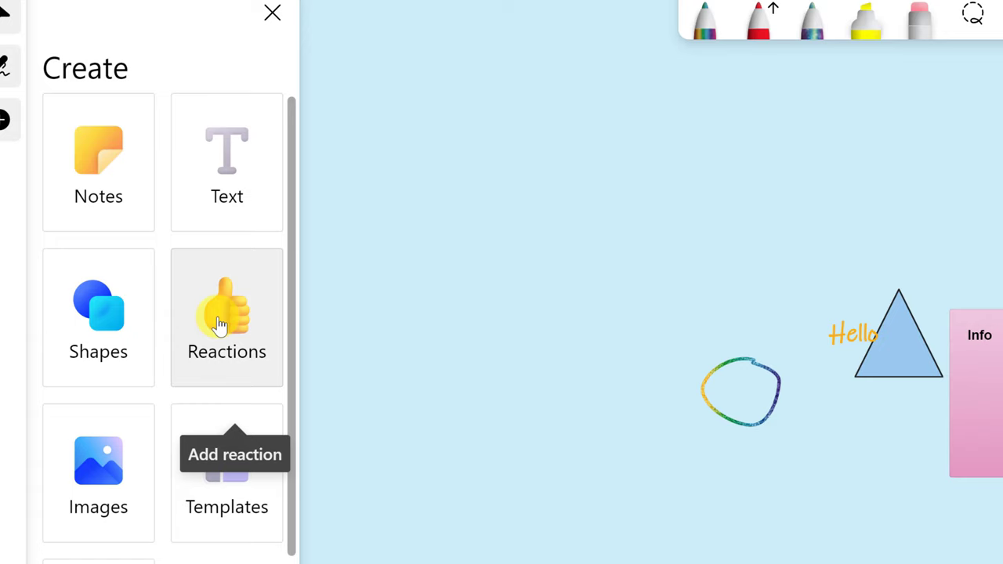
left_click_drag(976, 376, 504, 188)
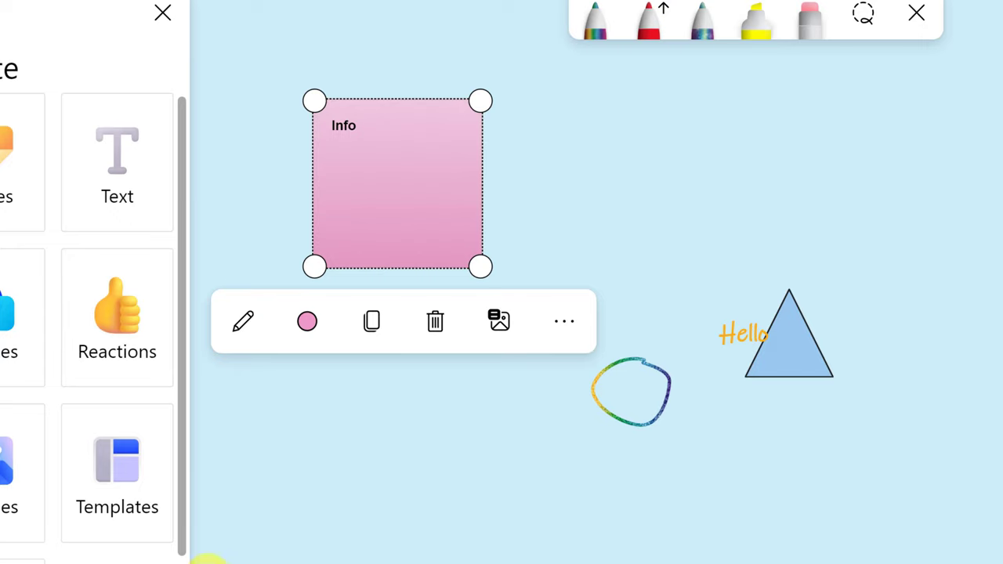
left_click(130, 357)
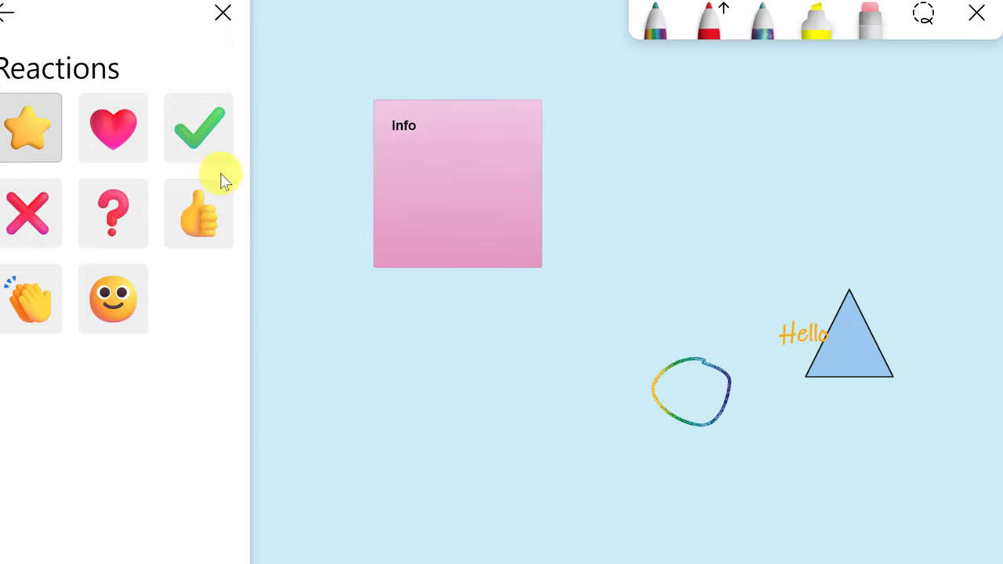
left_click_drag(43, 141, 662, 355)
left_click_drag(565, 326, 527, 276)
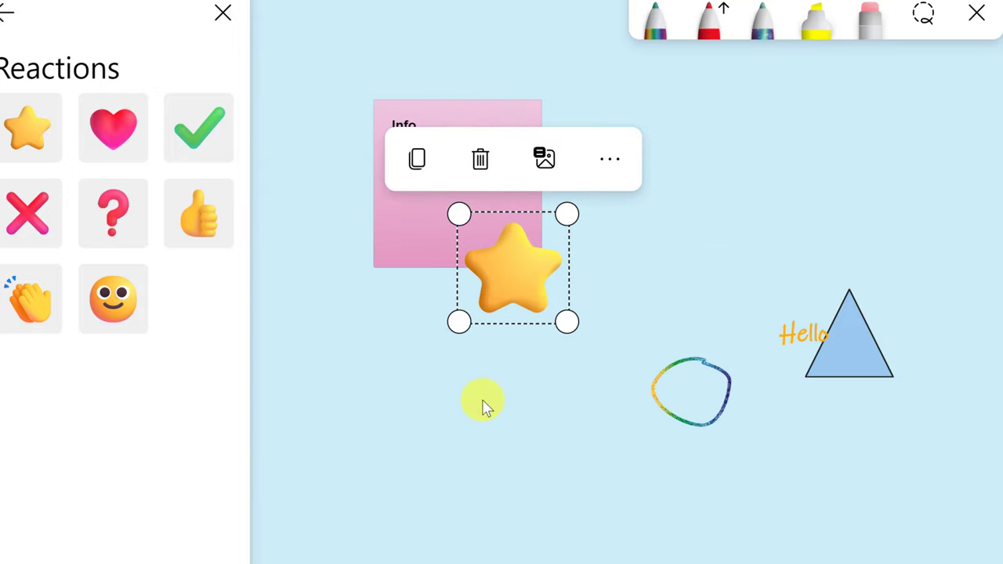
left_click(488, 409)
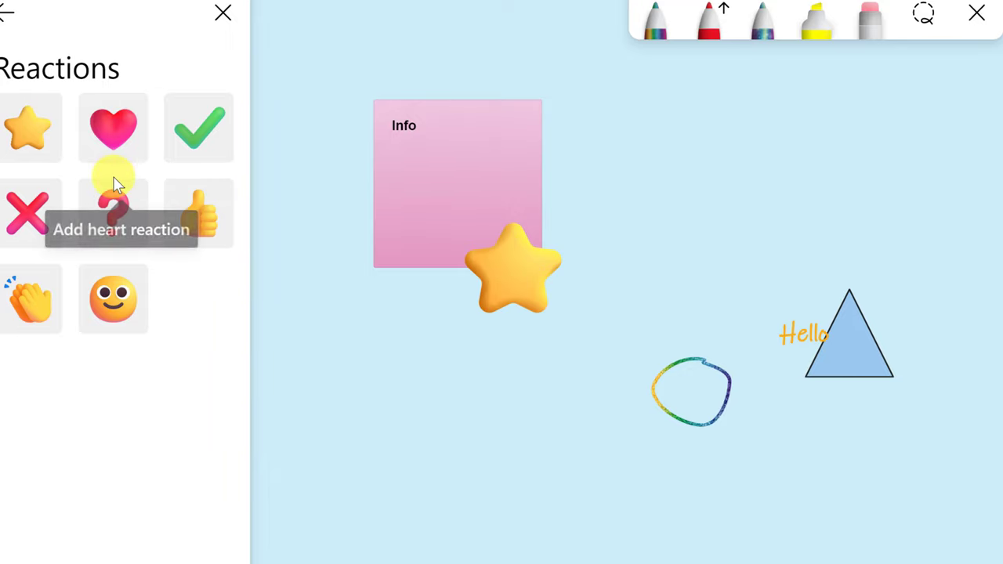
Insert the image me2.png from the Downloads folder onto the board
left_click(6, 13)
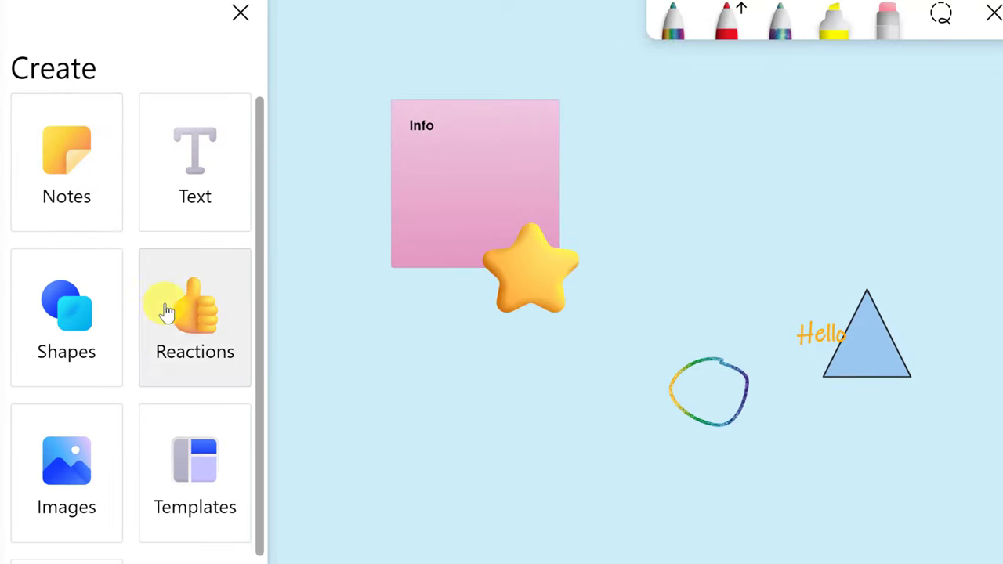
scroll(168, 352, "down", 1)
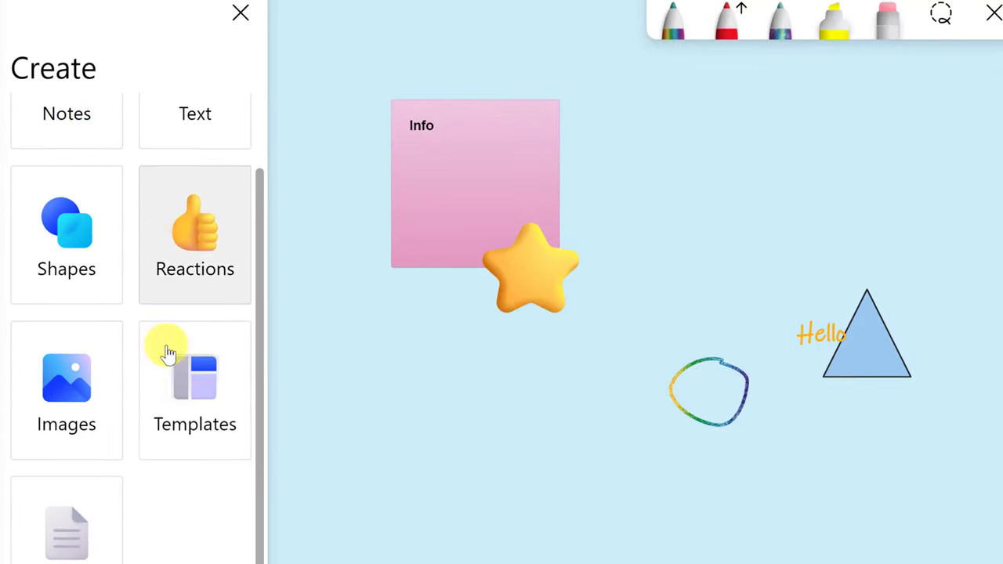
left_click(75, 408)
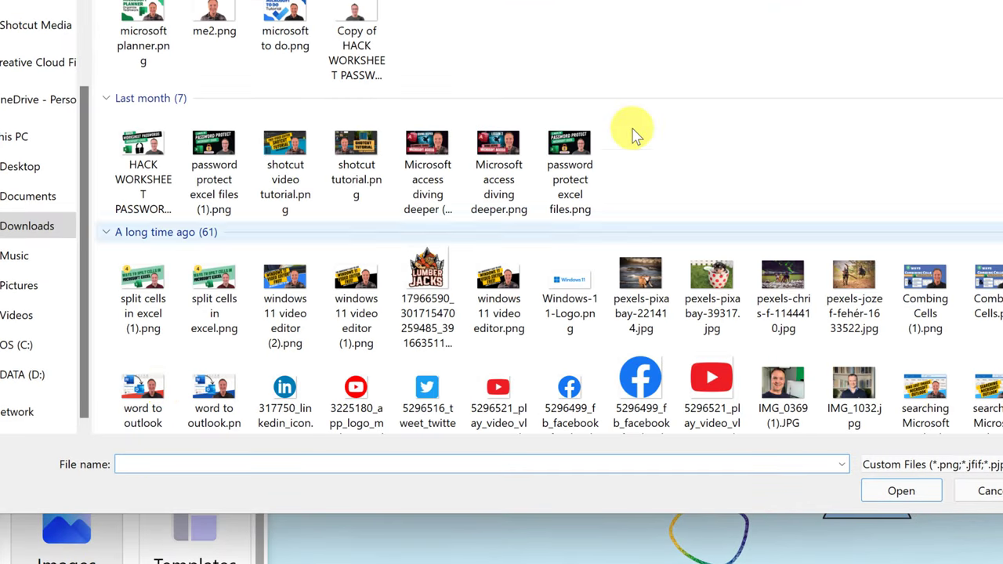
double_click(223, 28)
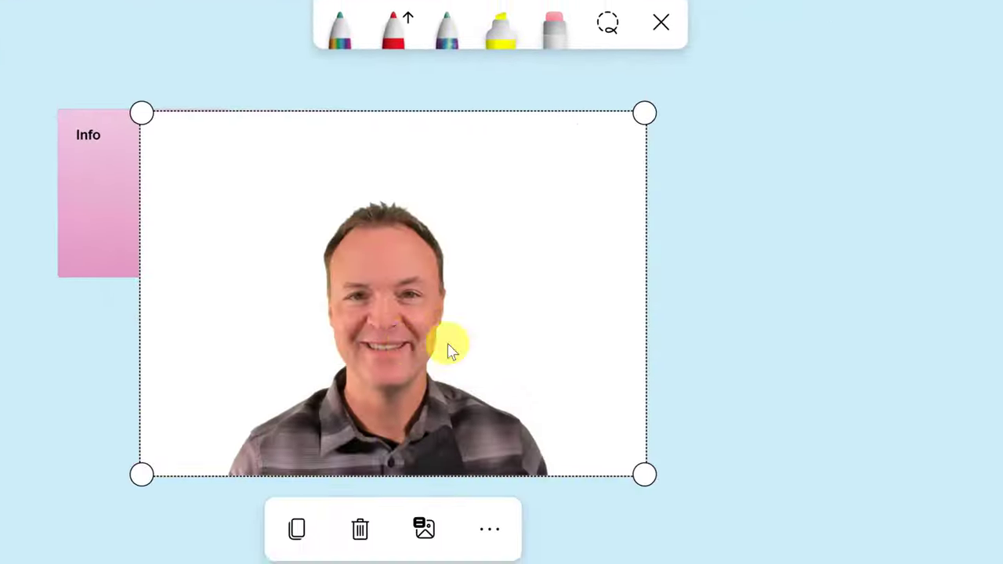
Shrink the inserted photo to about a third of its size and place it to the right of the Info note
left_click_drag(448, 347, 962, 300)
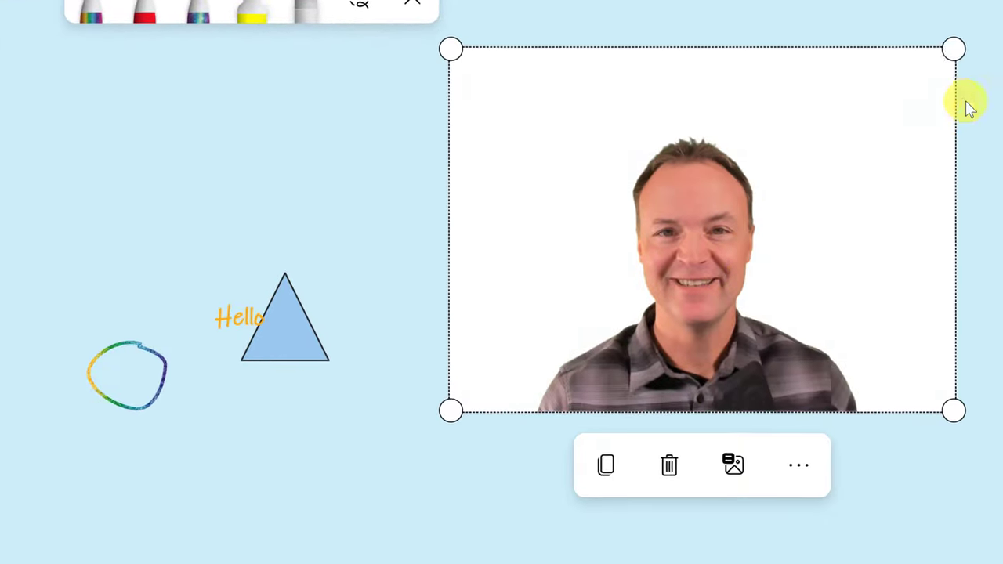
left_click_drag(1002, 59, 734, 317)
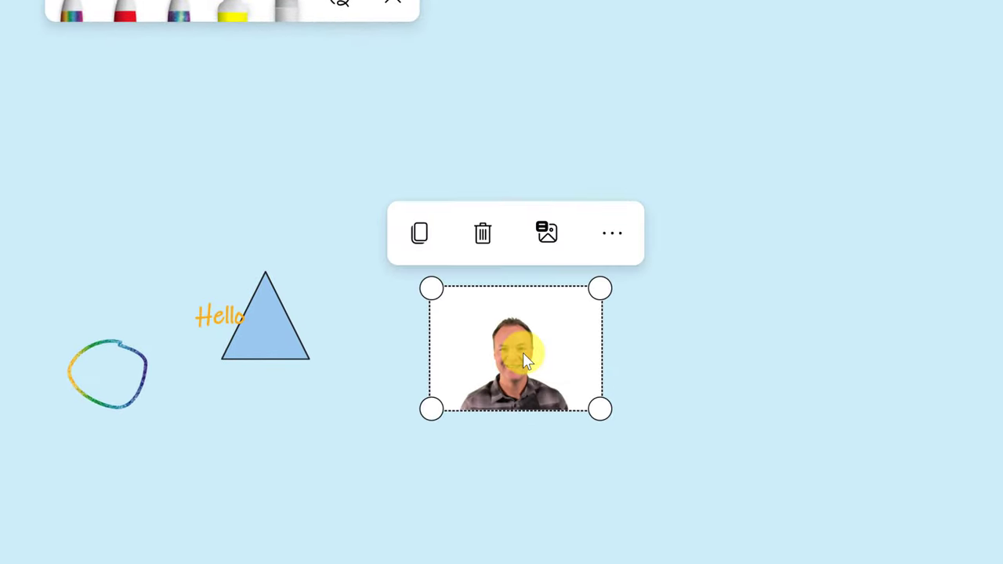
left_click_drag(528, 352, 121, 166)
left_click(310, 151)
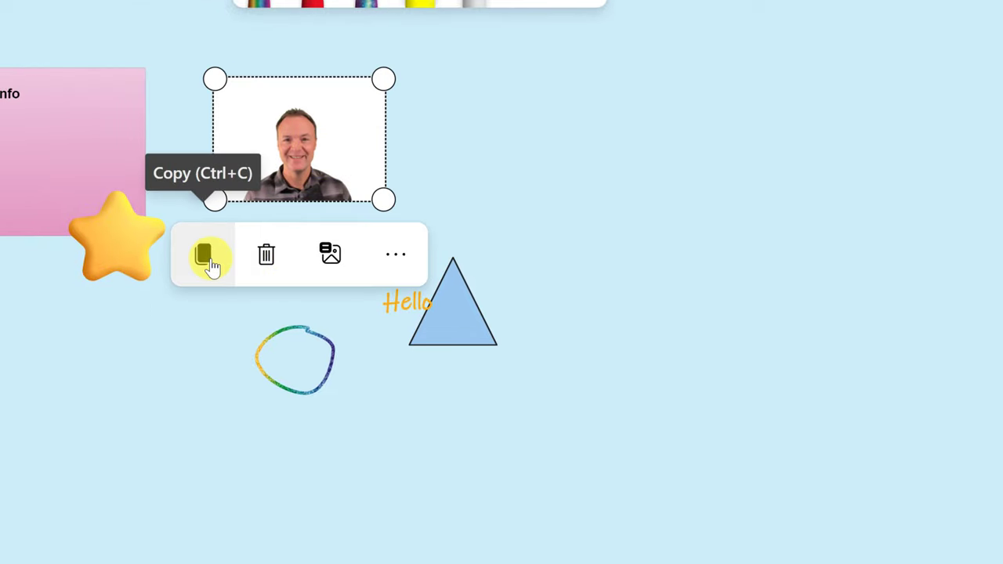
left_click(396, 254)
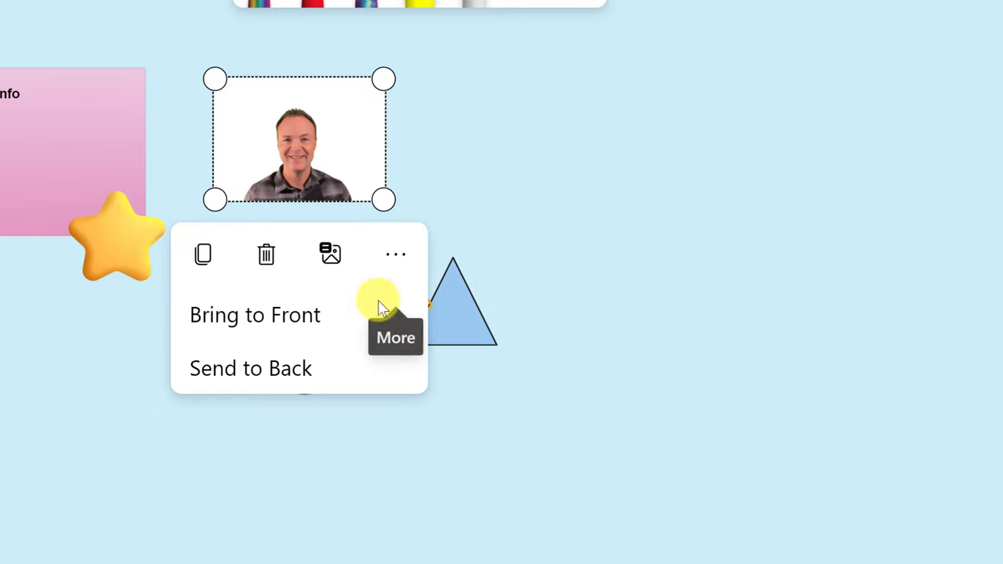
left_click(700, 112)
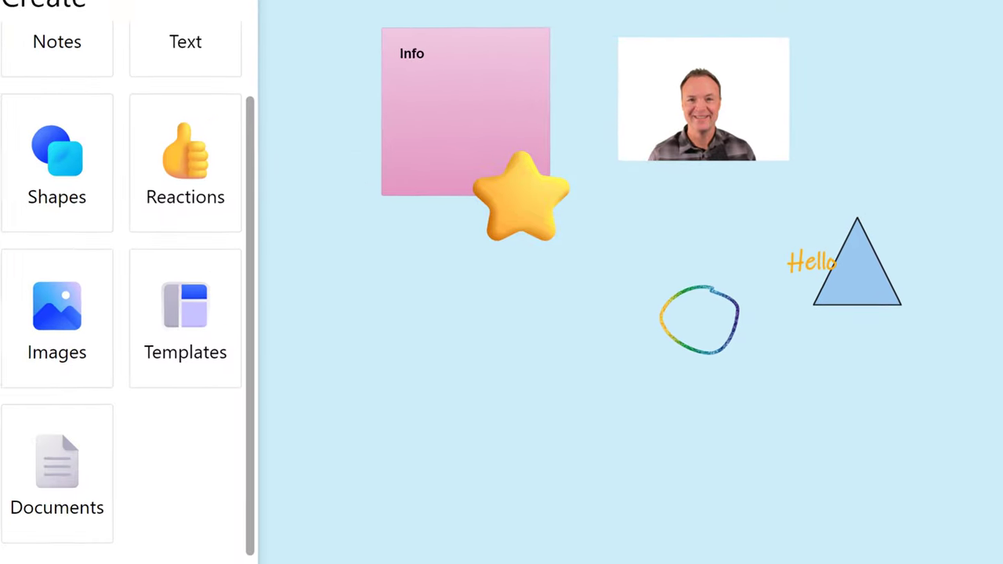
Select the Hello text, the blue triangle and the rainbow-coloured loop together and delete them
mouse_move(892, 237)
left_mouse_down()
mouse_move(425, 268)
mouse_move(439, 259)
left_mouse_up()
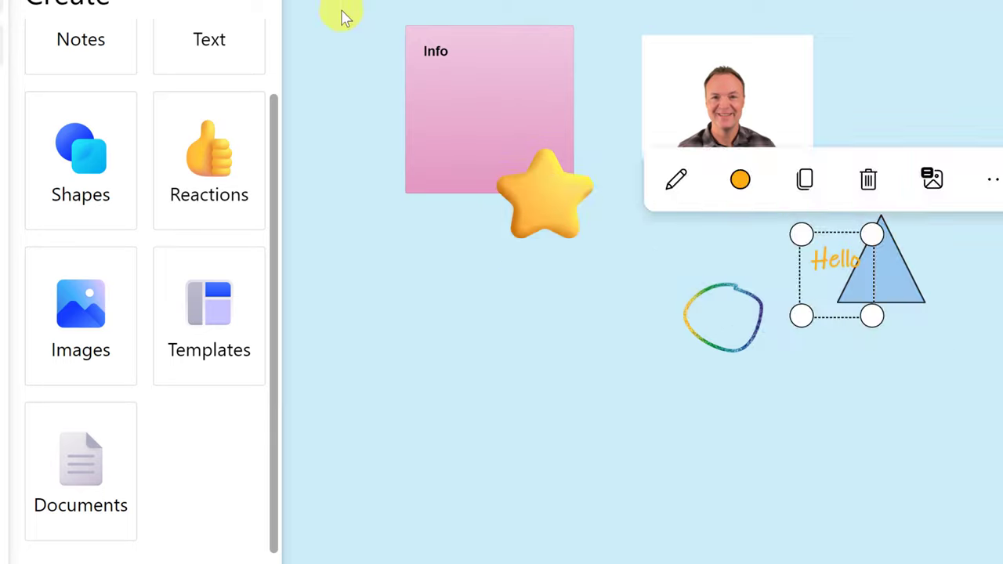
mouse_move(407, 4)
left_mouse_down()
mouse_move(956, 356)
mouse_move(714, 535)
mouse_move(716, 547)
left_mouse_up()
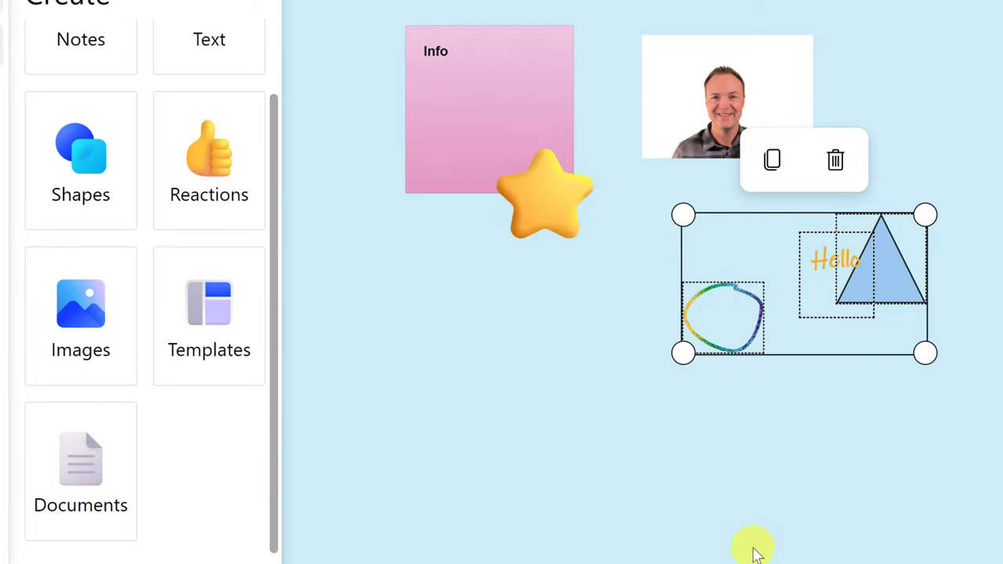
key("Delete")
Delete the star reaction, the Info sticky note and the photo to clear the board
mouse_move(1000, 243)
left_mouse_down()
mouse_move(557, 110)
mouse_move(287, 45)
mouse_move(401, 352)
left_mouse_up()
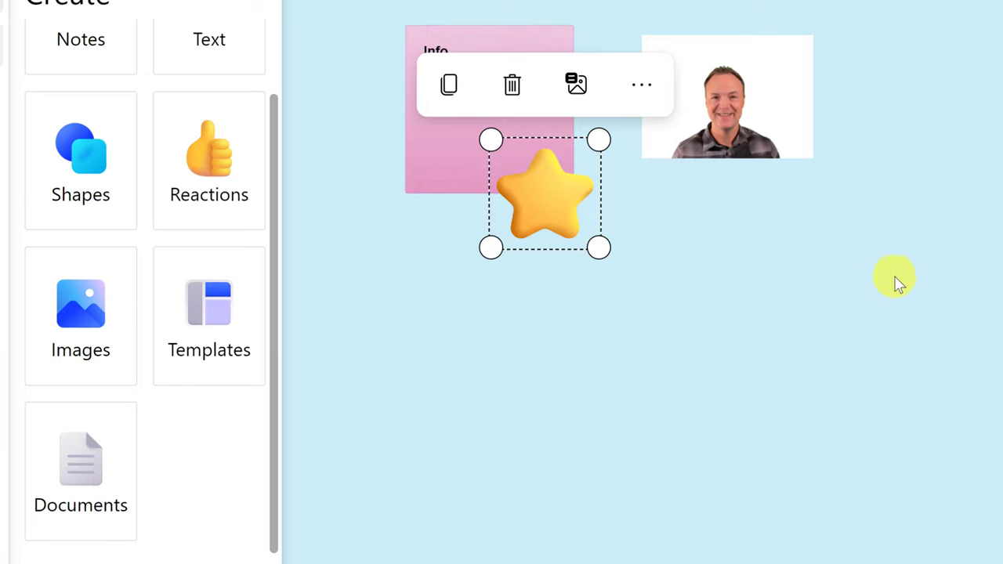
left_click(512, 88)
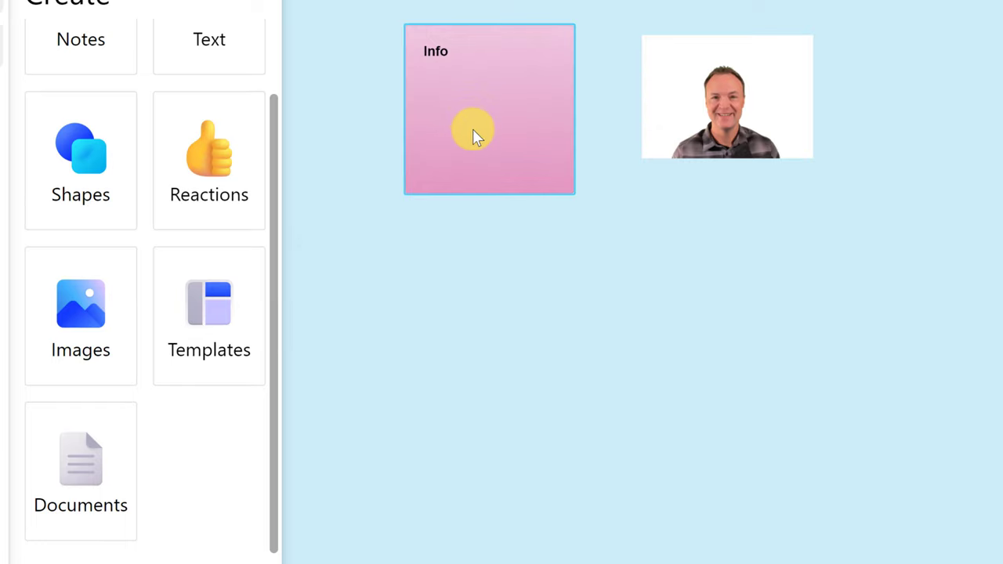
left_click(472, 132)
key("Delete")
left_click(672, 109)
key("Delete")
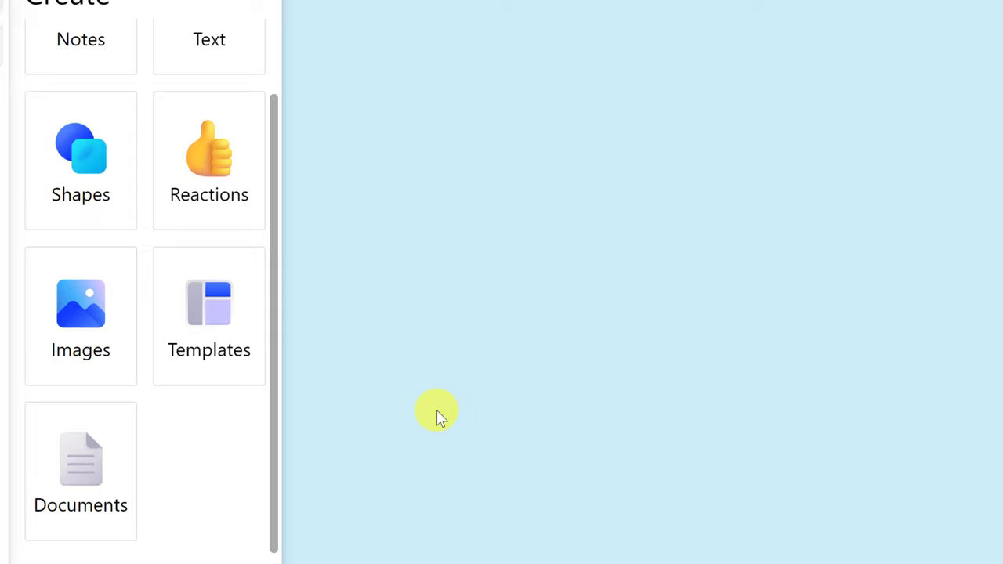
Open the Learning category of the board templates and look through the layouts it offers
left_click(213, 315)
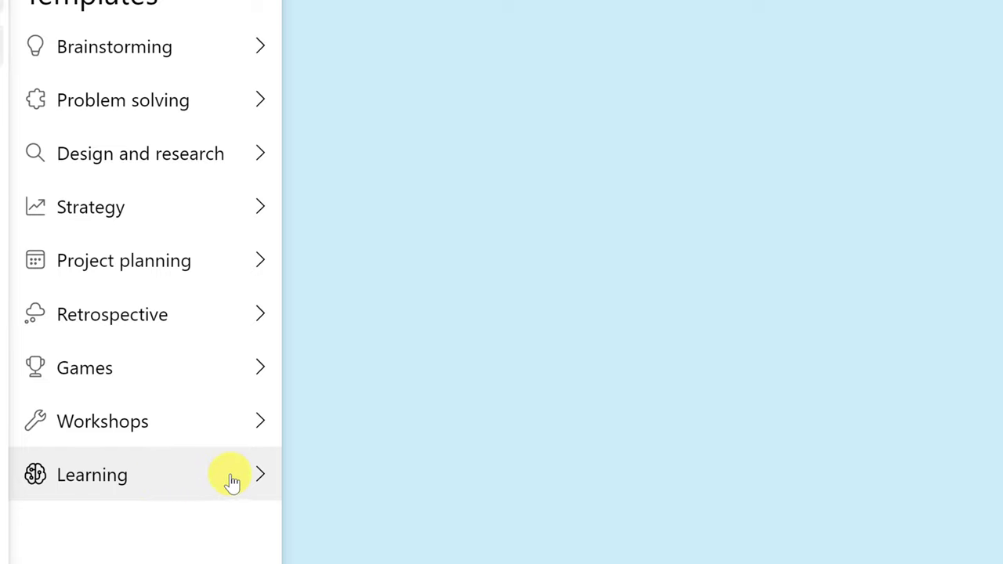
left_click(260, 477)
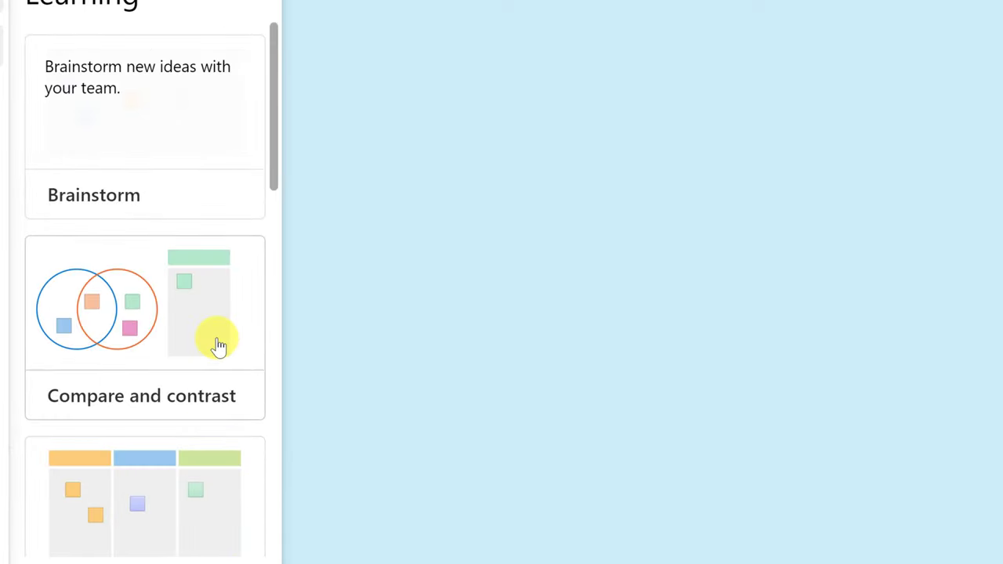
scroll(217, 347, "down", 3)
scroll(180, 188, "down", 3)
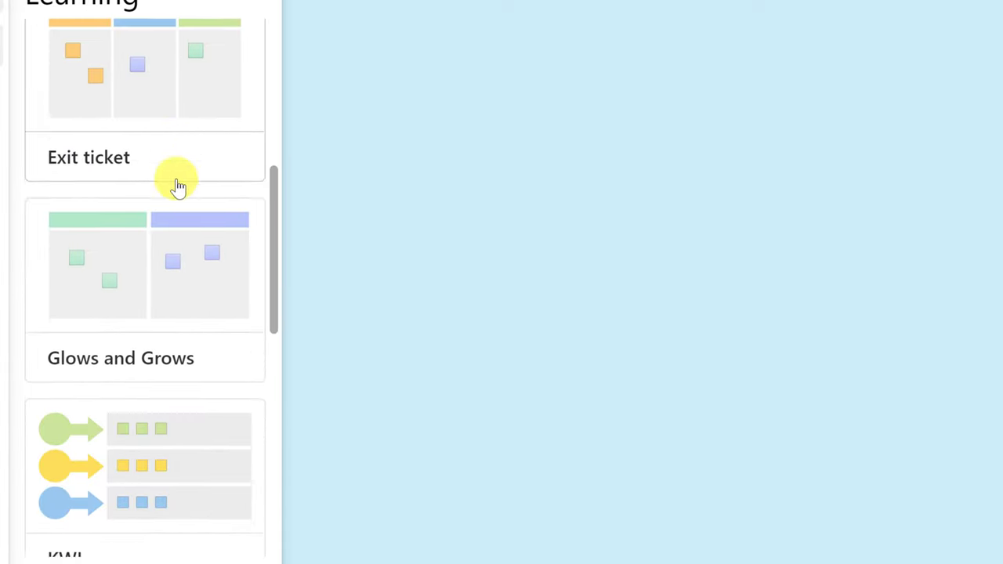
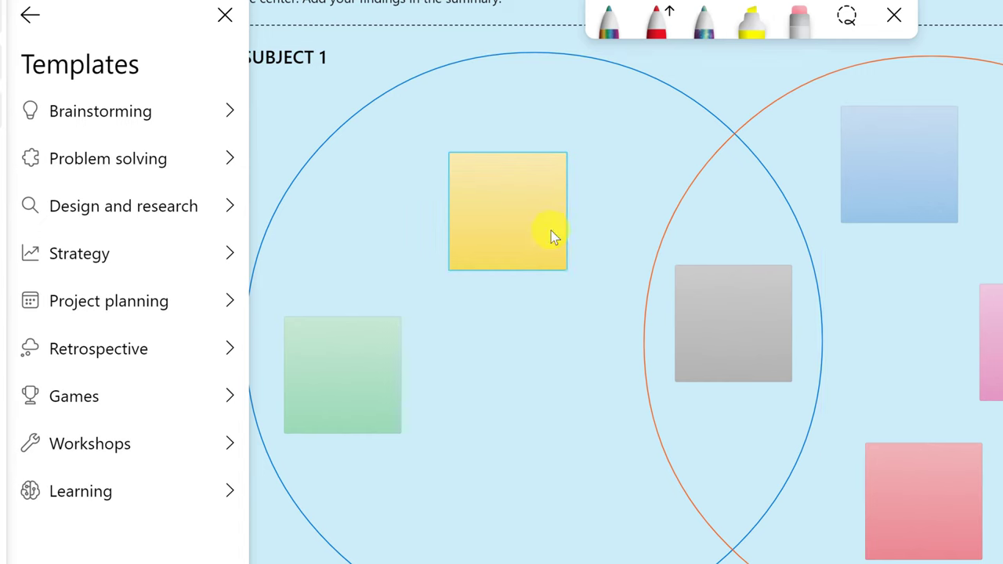
Enter "text" on the yellow sticky note in the Subject 1 circle of the Compare and contrast diagram
scroll(551, 275, "down", 2)
left_click(529, 245)
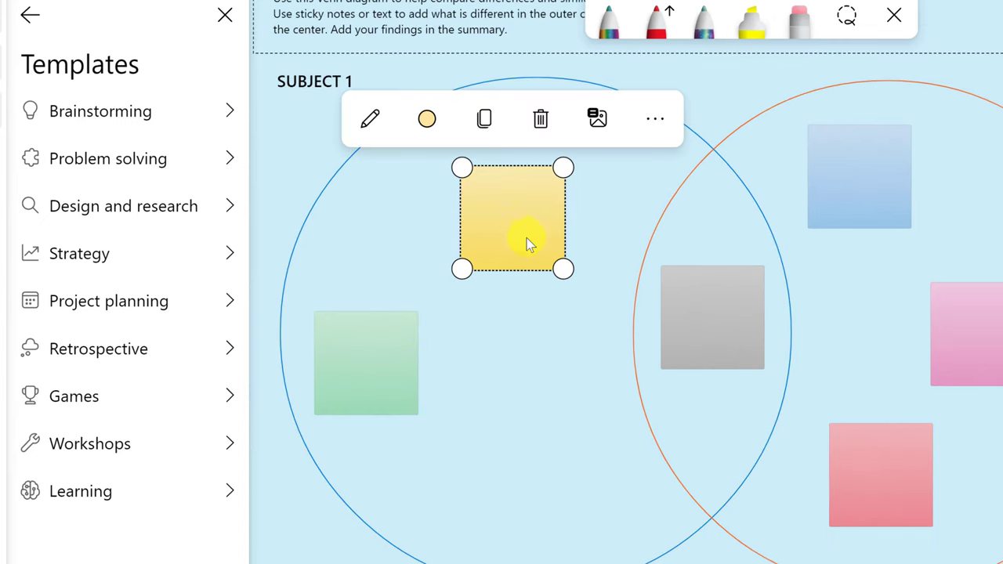
left_click(372, 127)
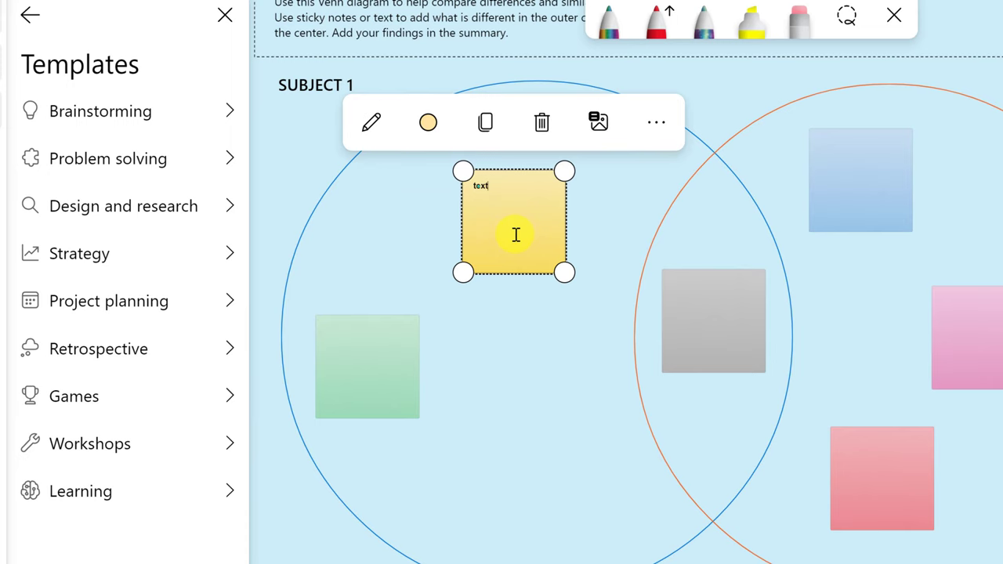
left_click(323, 213)
scroll(676, 206, "up", 2)
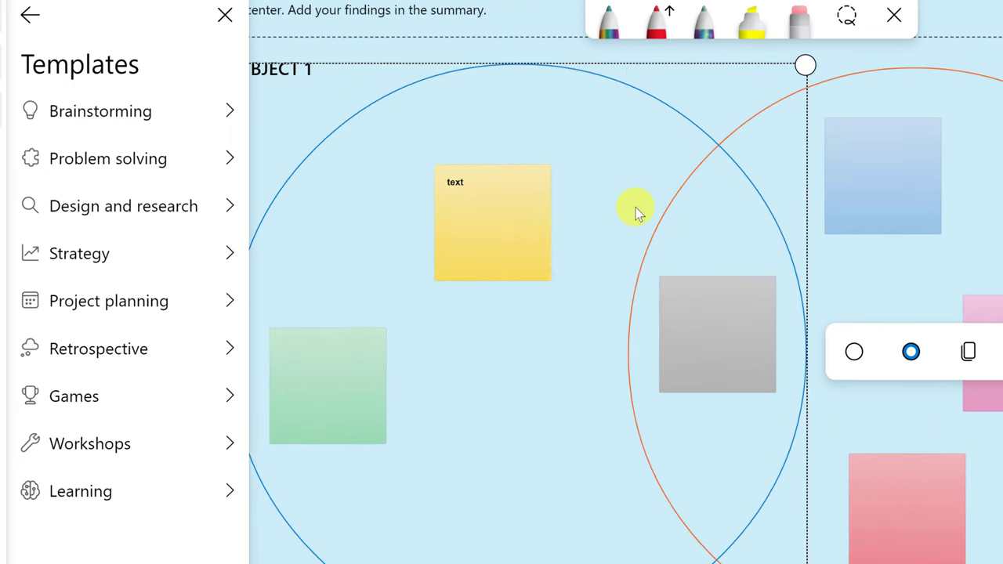
scroll(660, 251, "down", 1)
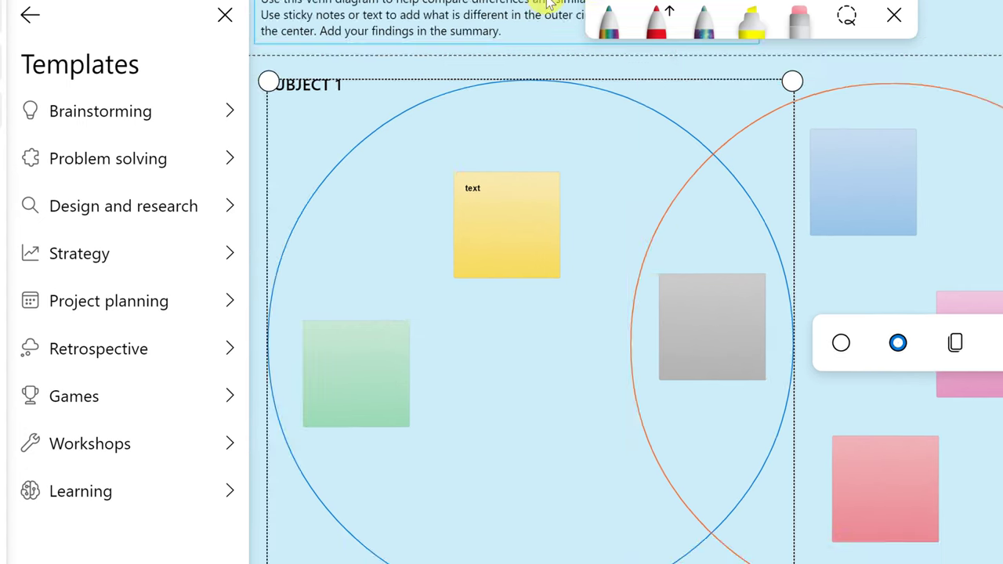
scroll(590, 257, "down", 4)
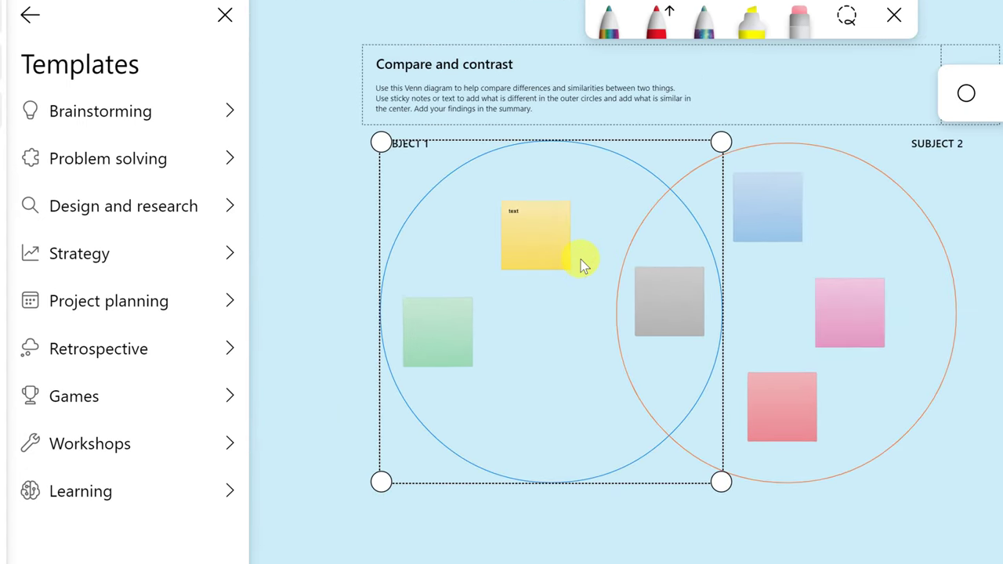
scroll(581, 260, "down", 1)
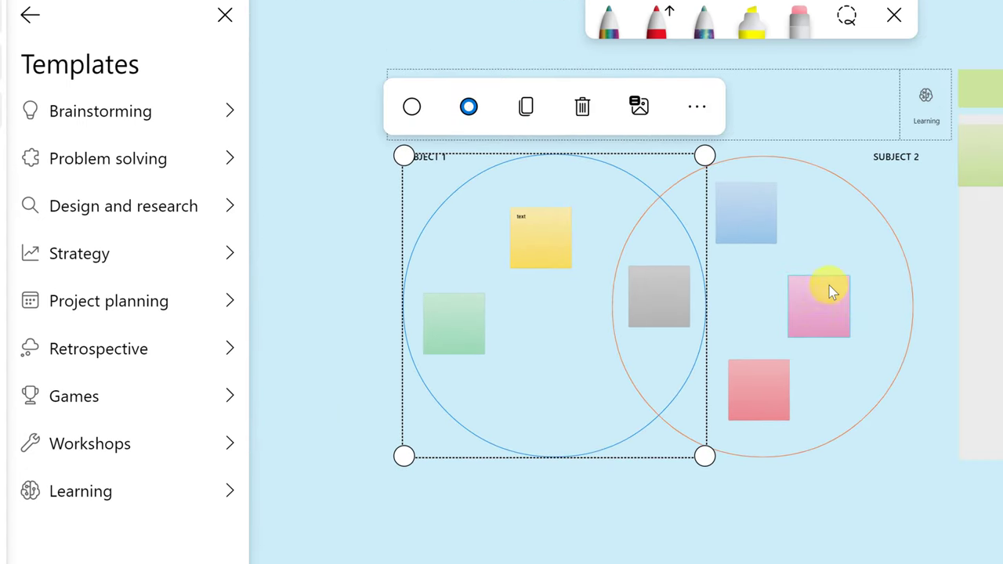
left_click(358, 298)
Choose Word Tutorial PDF.pdf from the PDFs to share folder in My files as the document to insert
left_click(30, 17)
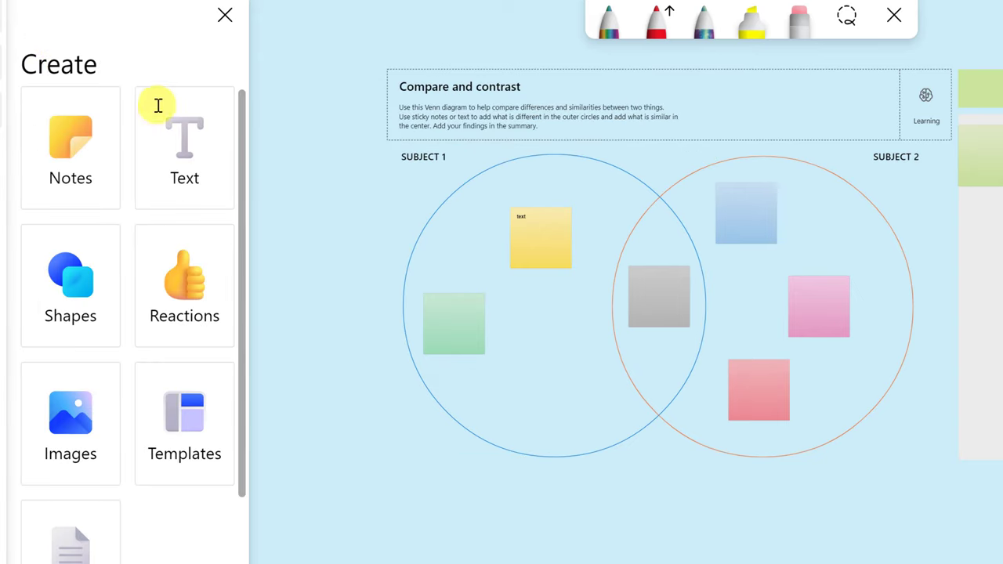
scroll(141, 470, "down", 2)
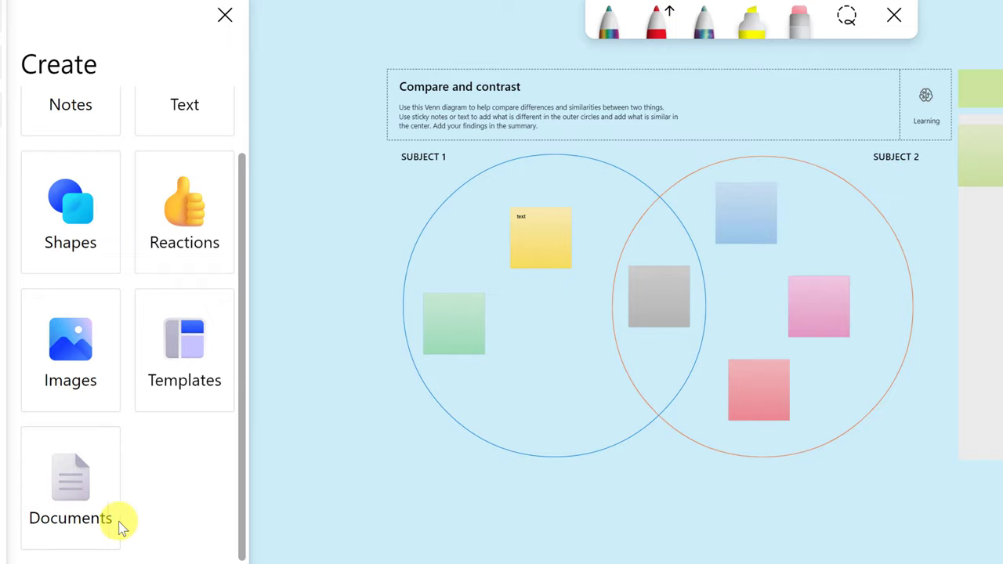
left_click(85, 495)
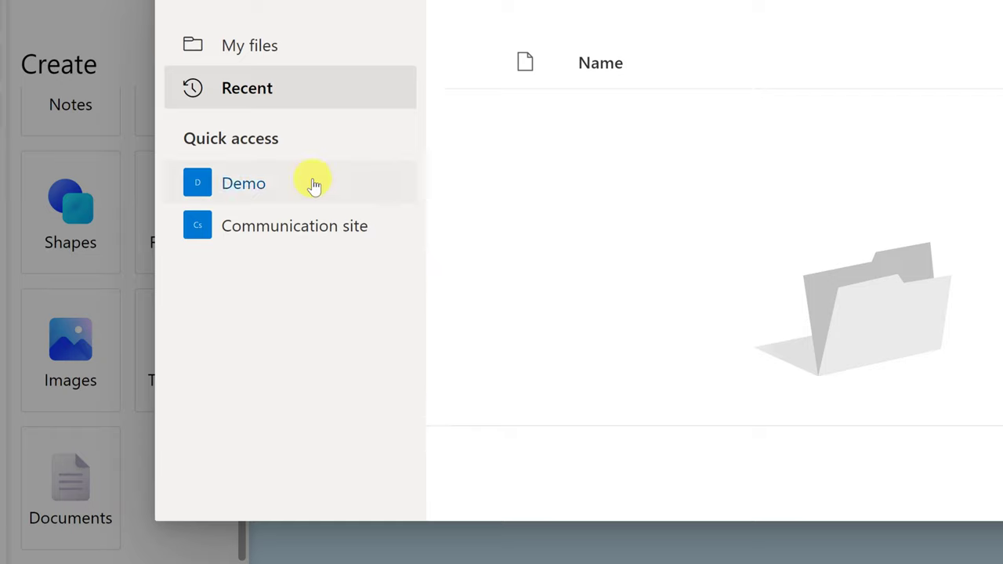
left_click(259, 47)
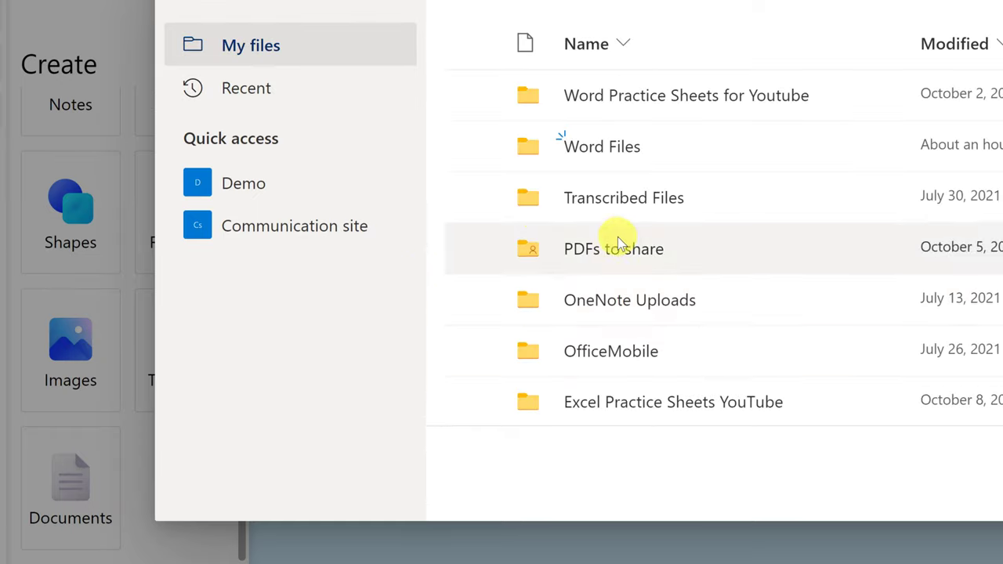
left_click(624, 258)
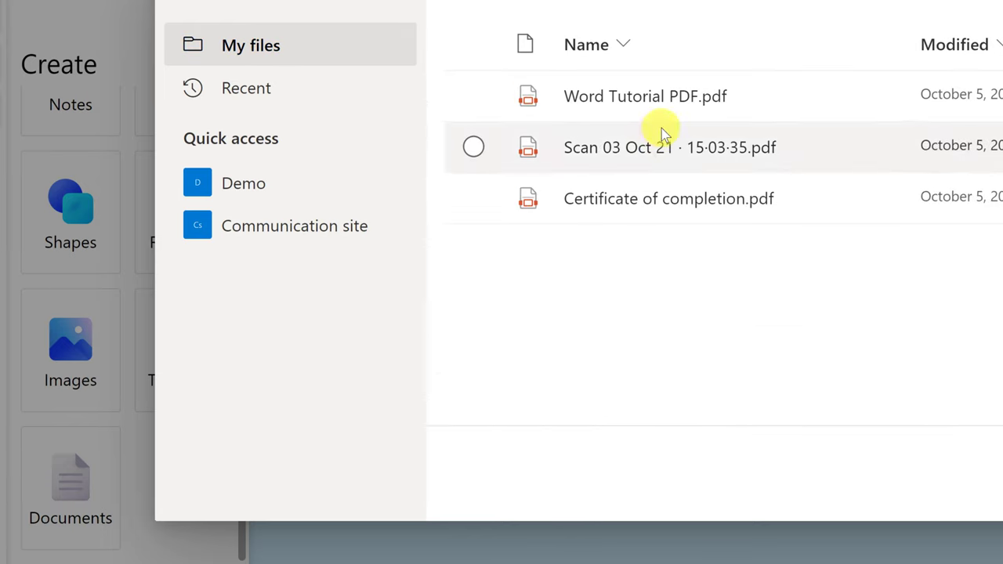
left_click(627, 106)
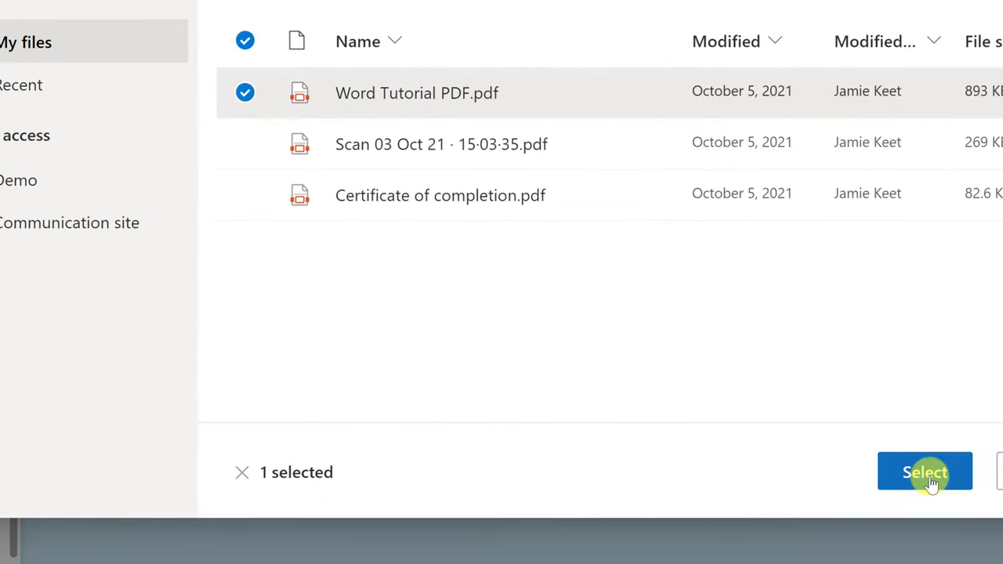
left_click(927, 475)
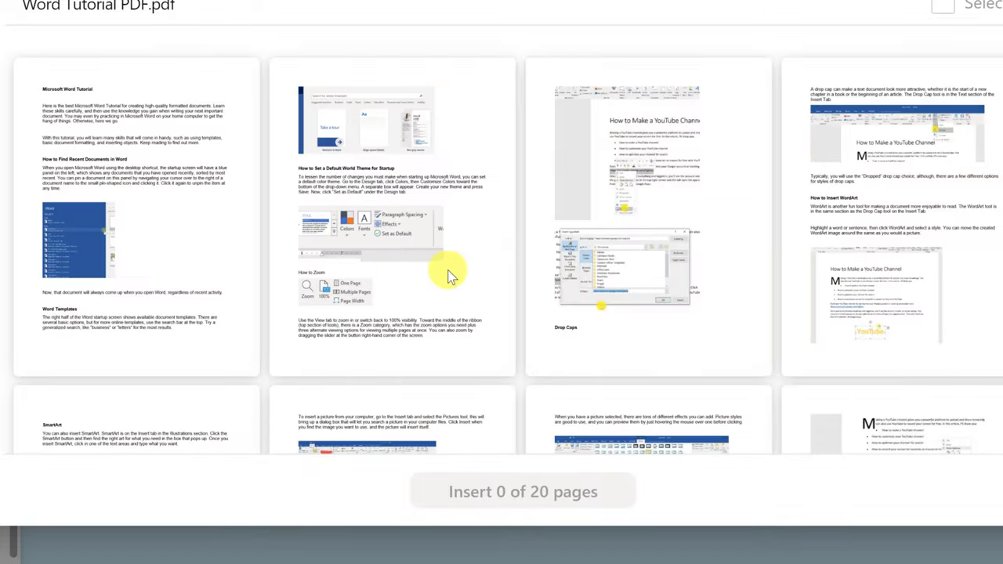
Insert the first, third and fourth pages of the Word Tutorial PDF onto the board
scroll(556, 267, "down", 5)
scroll(554, 279, "up", 5)
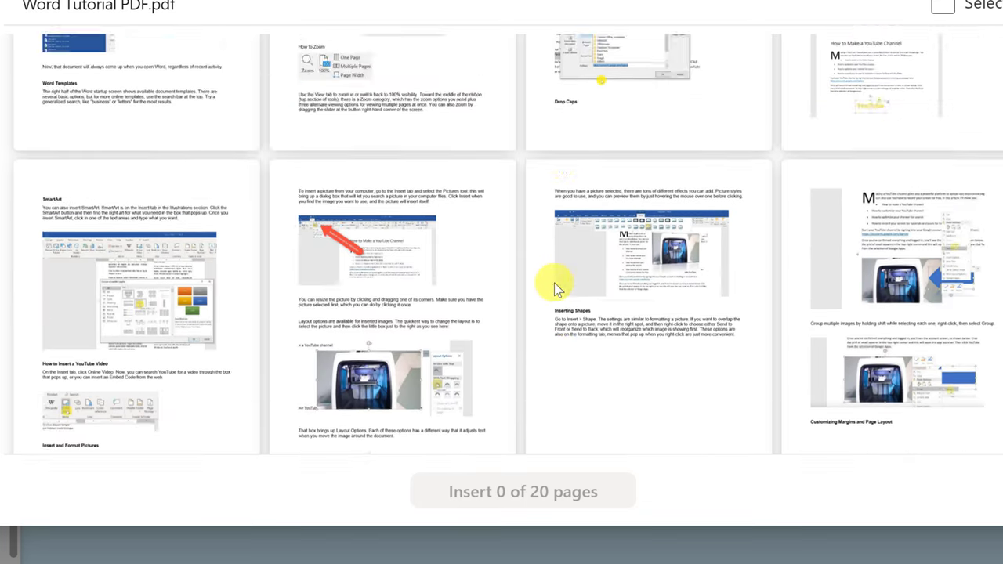
left_click(236, 271)
left_click(679, 282)
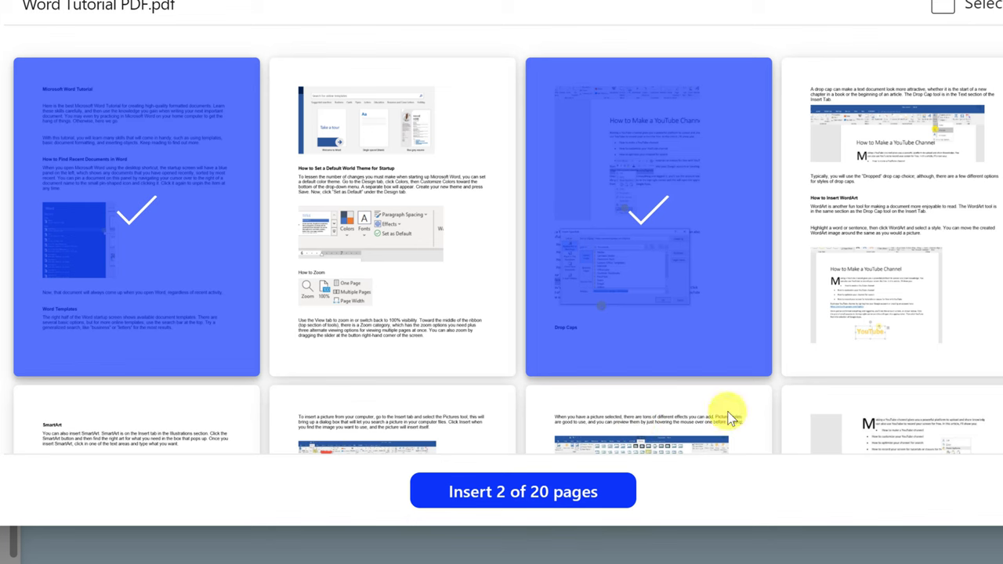
left_click(846, 192)
scroll(559, 334, "down", 3)
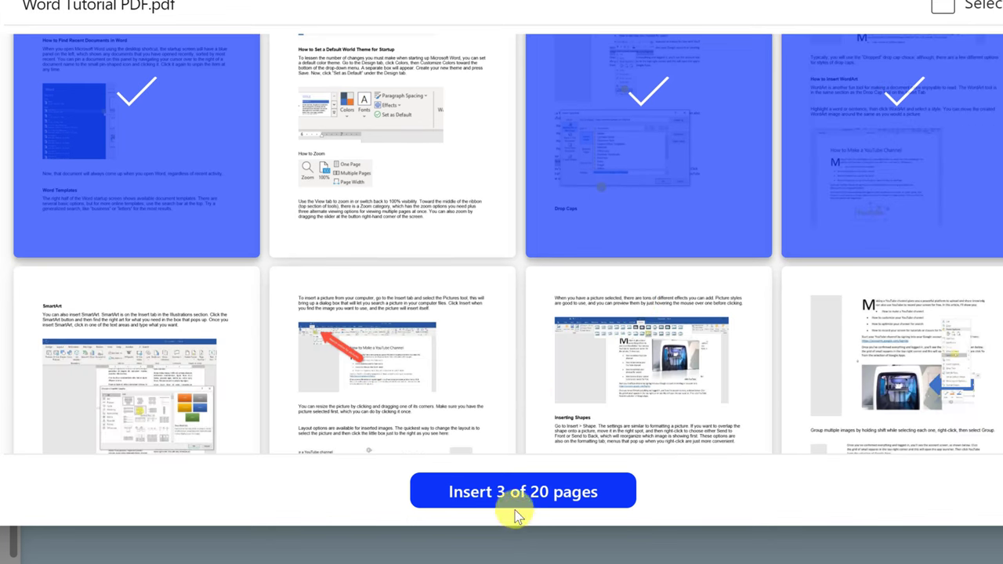
left_click(517, 502)
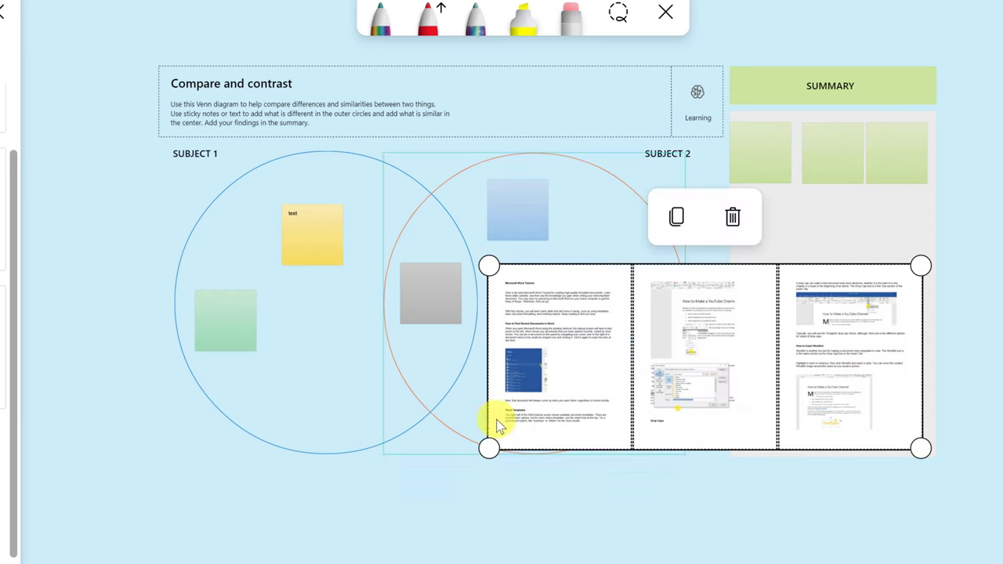
Move the Microsoft Word Tutorial page beside the Summary area and place the drop cap page directly below it
left_click(560, 497)
left_click_drag(588, 431, 970, 301)
left_click_drag(900, 435, 914, 445)
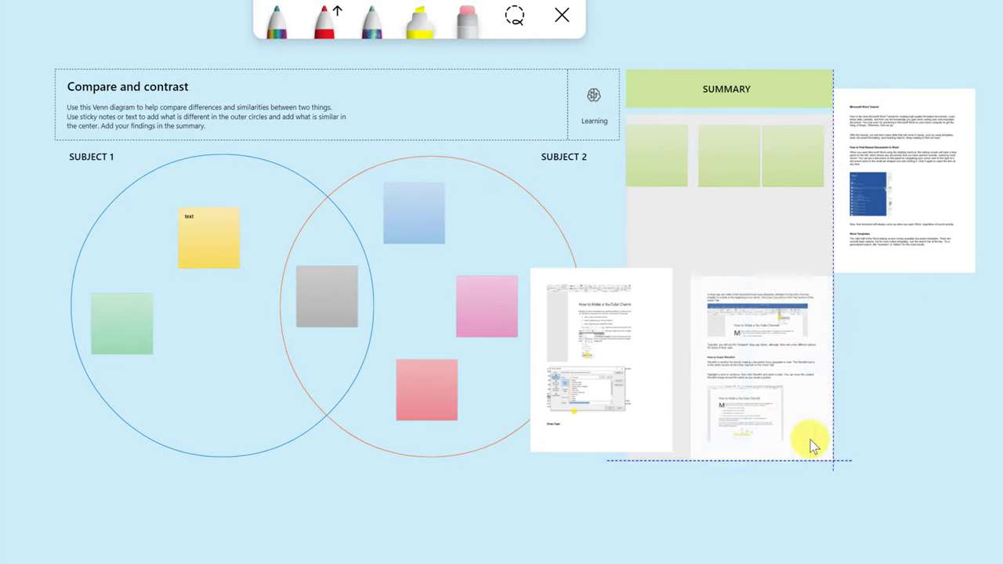
left_click_drag(812, 444, 886, 432)
Highlight "name to the small pin-shaped icon and clicking" in yellow on the Microsoft Word Tutorial page
scroll(963, 240, "up", 3)
scroll(891, 161, "up", 5)
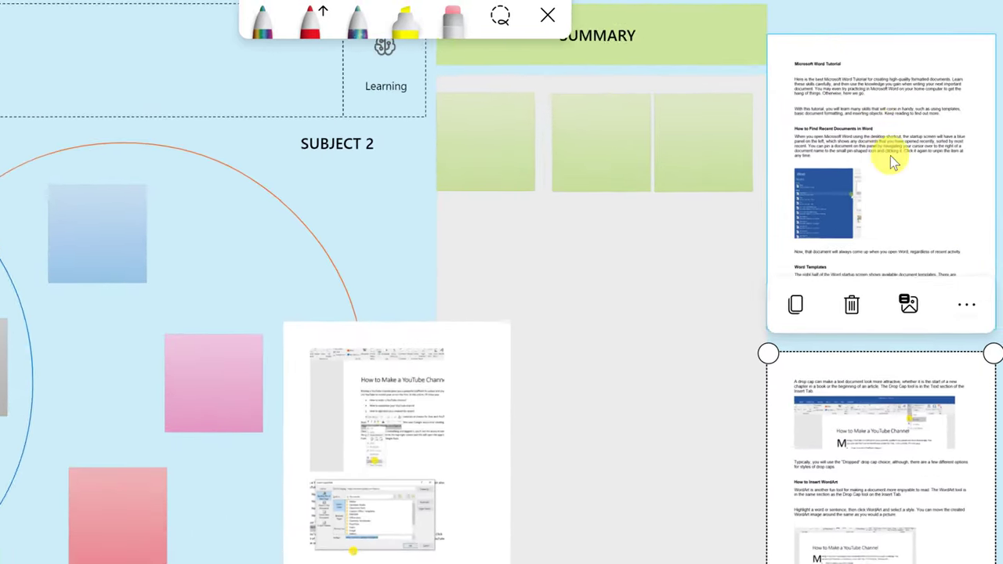
scroll(842, 195, "up", 3)
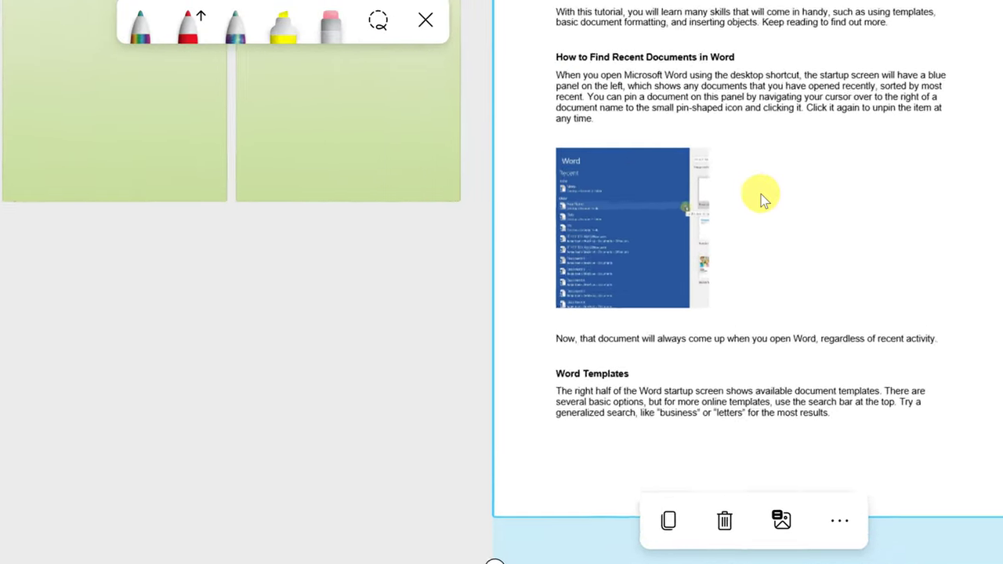
scroll(784, 305, "up", 2)
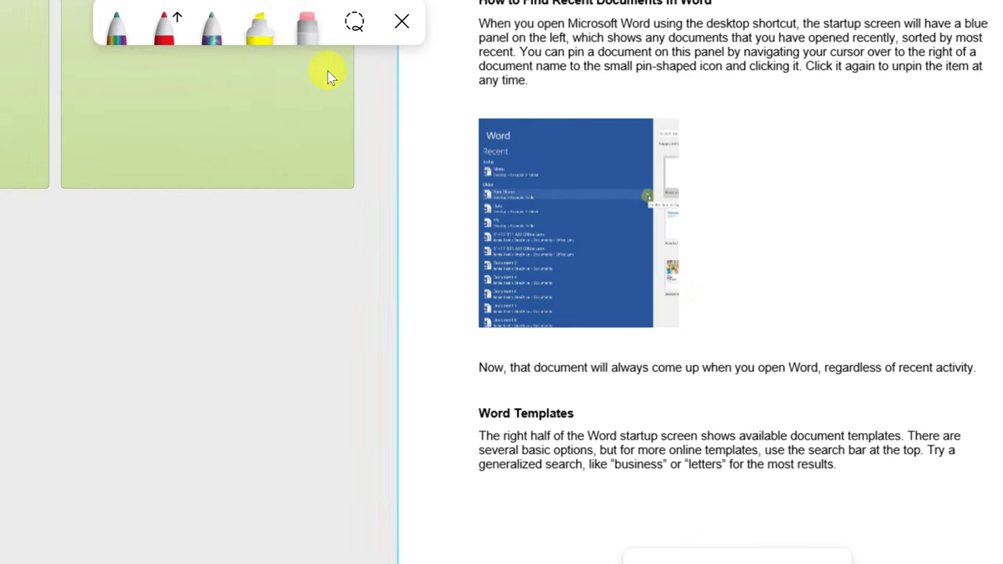
left_click(165, 38)
left_click(261, 35)
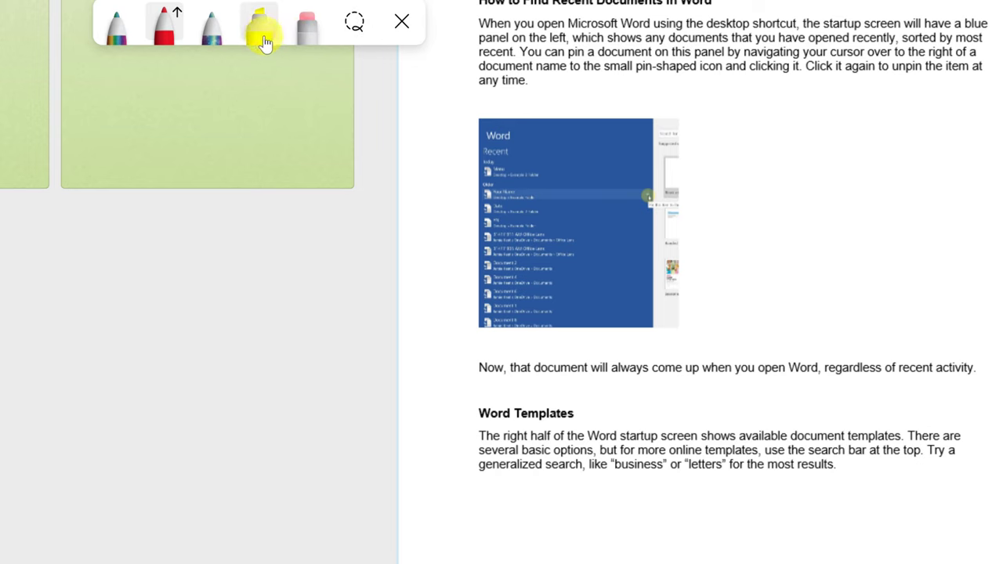
left_click_drag(540, 67, 764, 70)
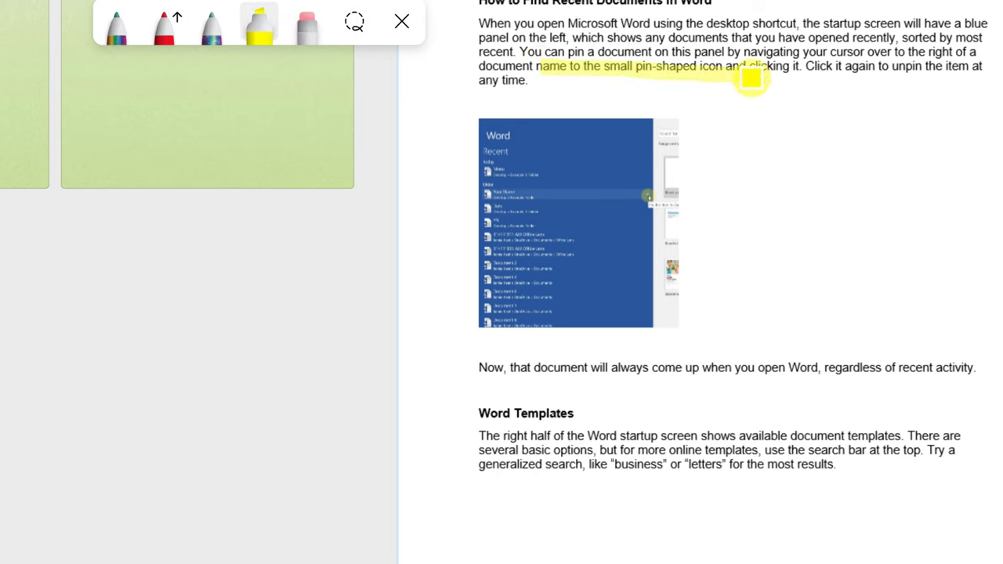
Draw a red circle around the Word startup screenshot on the Microsoft Word Tutorial page
left_click(164, 28)
mouse_move(717, 186)
left_mouse_down()
mouse_move(497, 134)
mouse_move(729, 191)
left_mouse_up()
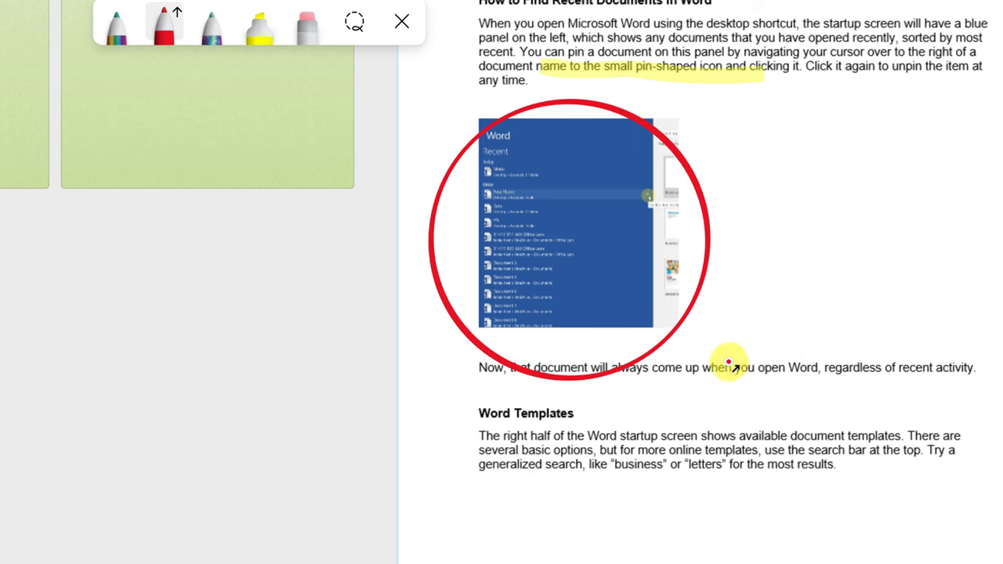
scroll(62, 354, "down", 5)
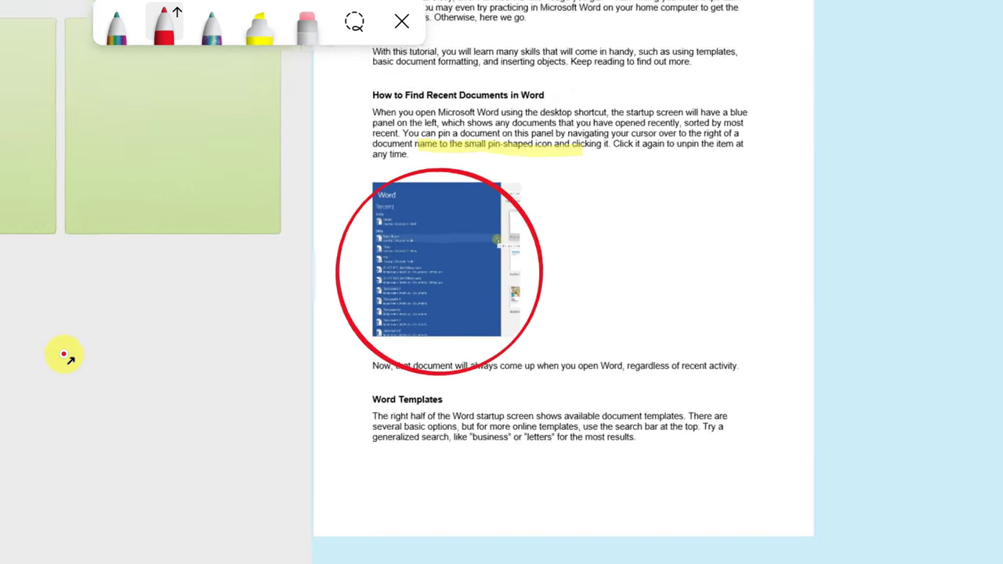
scroll(131, 354, "down", 2)
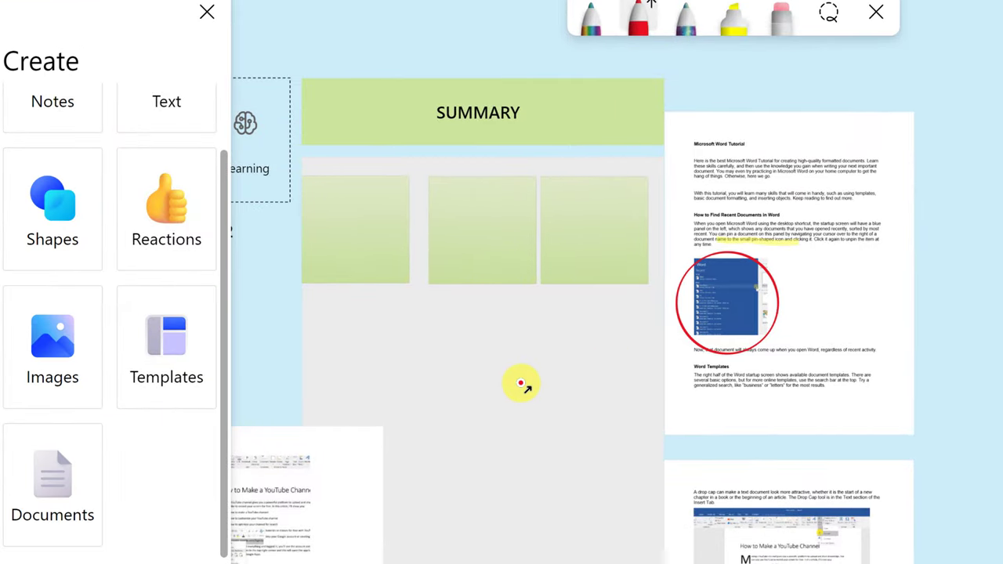
Choose the Test.pptx presentation from My files as the next document to insert
left_click(47, 490)
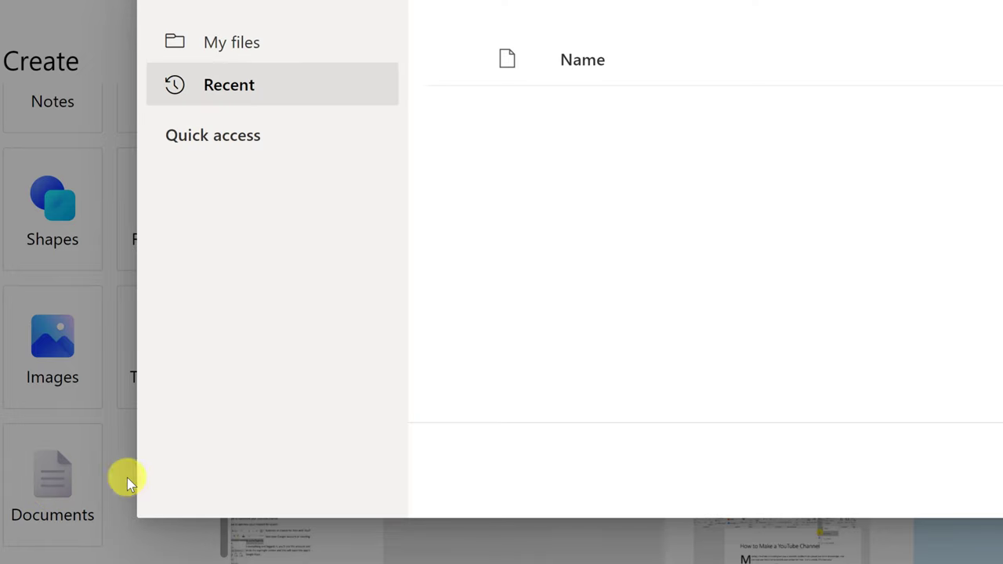
left_click(216, 41)
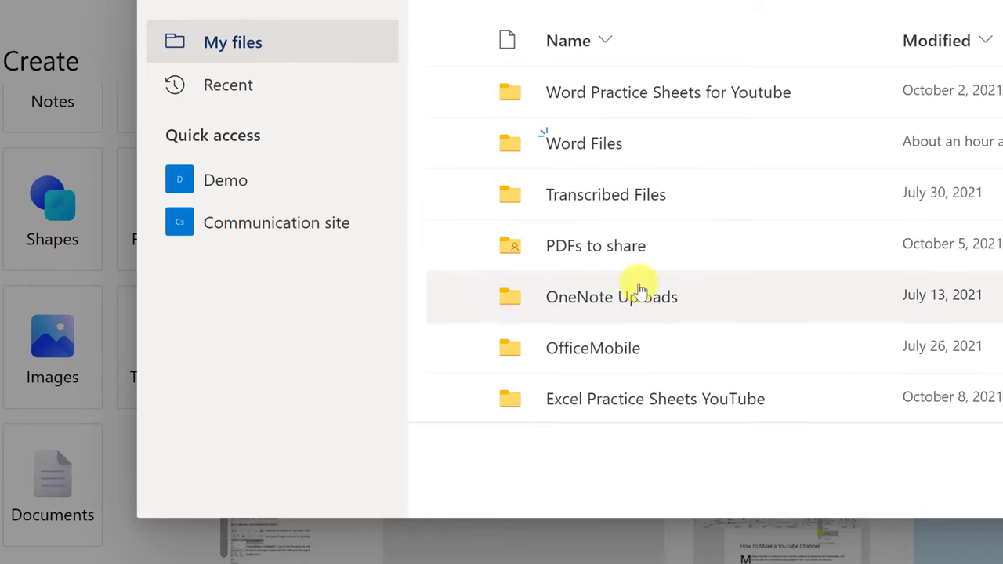
scroll(638, 284, "down", 5)
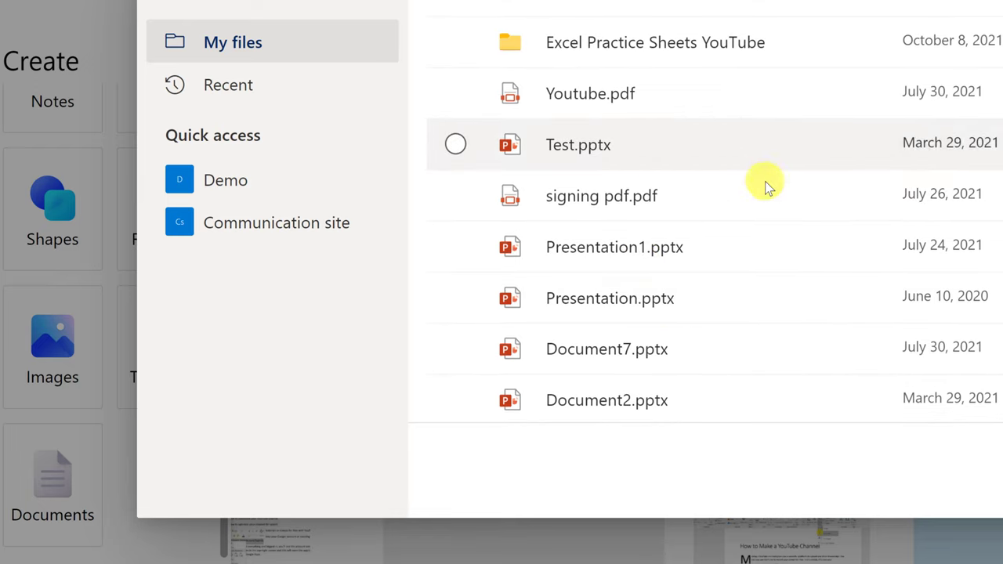
scroll(602, 228, "up", 5)
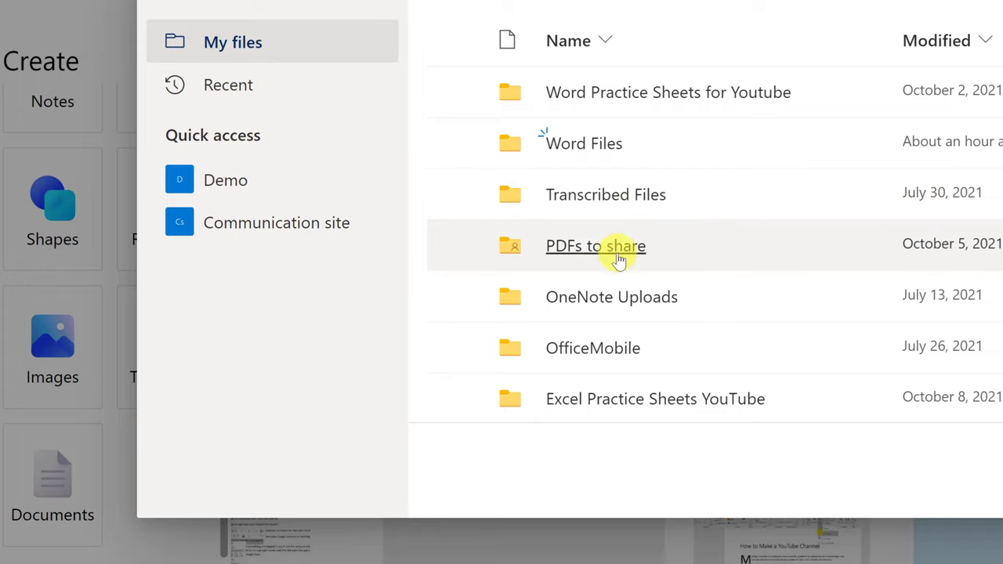
scroll(628, 321, "down", 5)
left_click(576, 146)
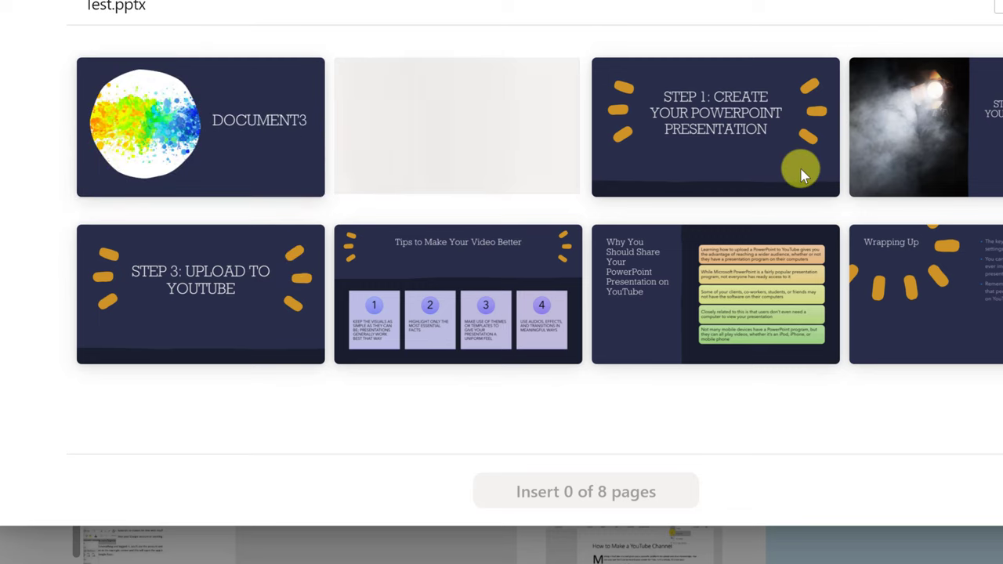
Insert the "Step 1: Create Your PowerPoint Presentation" and "Tips to Make Your Video Better" slides onto the board
left_click(657, 127)
left_click(344, 304)
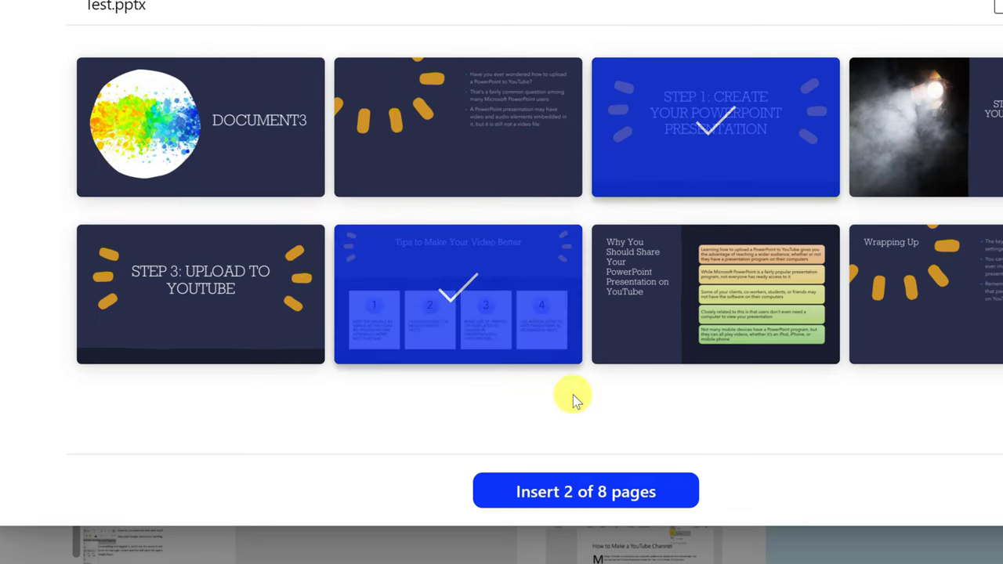
left_click(613, 503)
Move both slides to the upper-left corner of the Compare and contrast template and stack the Tips slide below the Step 1 slide
left_click_drag(706, 258, 68, 77)
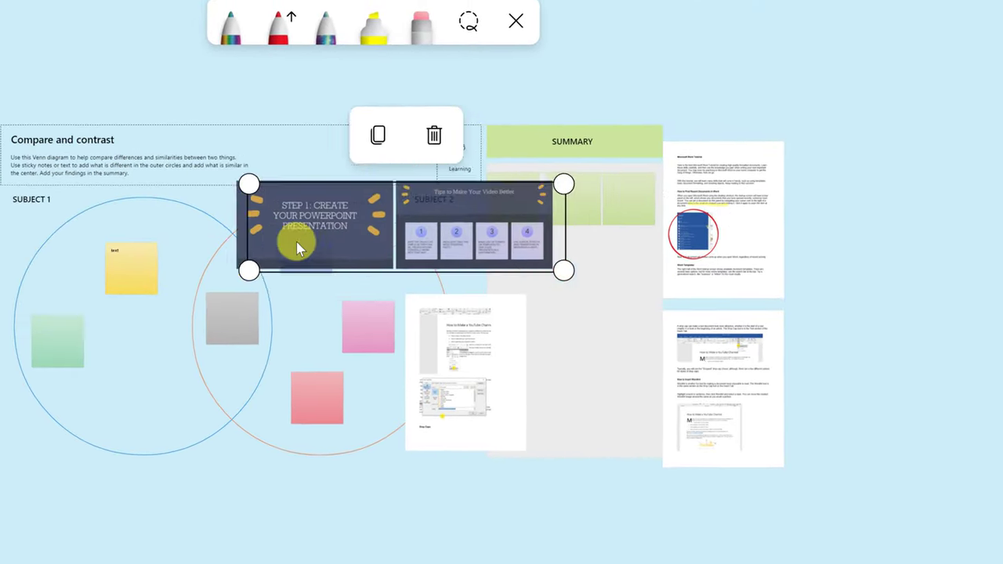
left_click(90, 138)
left_click(197, 120)
left_click_drag(253, 123, 94, 216)
Examine the inserted Step 1 and Tips slides up close on the board
scroll(84, 104, "up", 5)
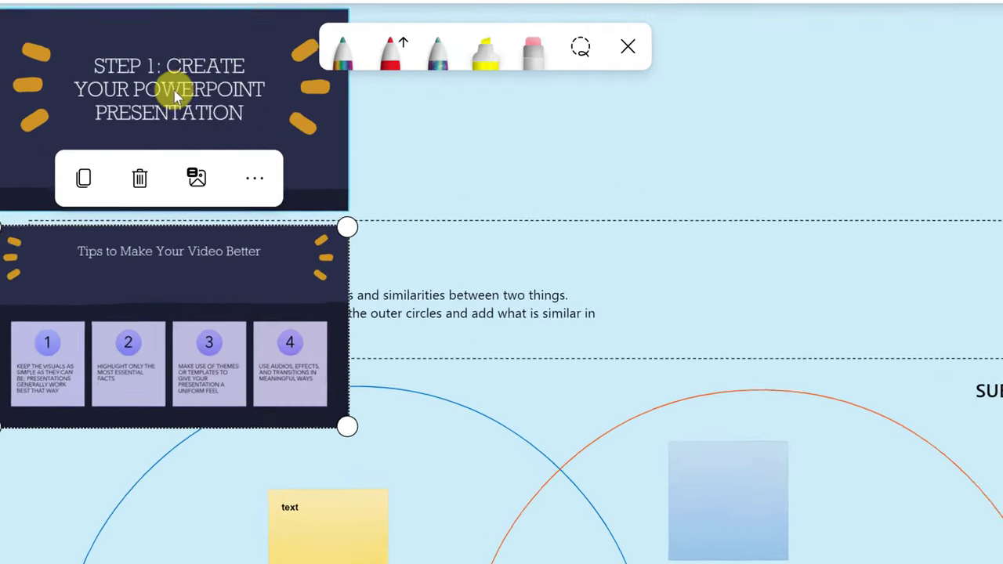
left_click(435, 168)
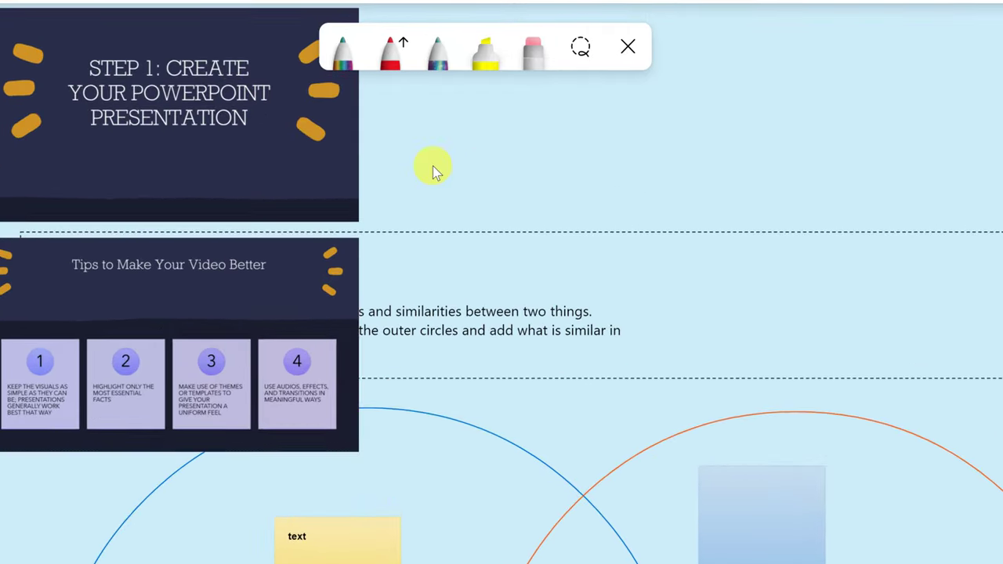
scroll(186, 144, "up", 1)
scroll(180, 157, "up", 2)
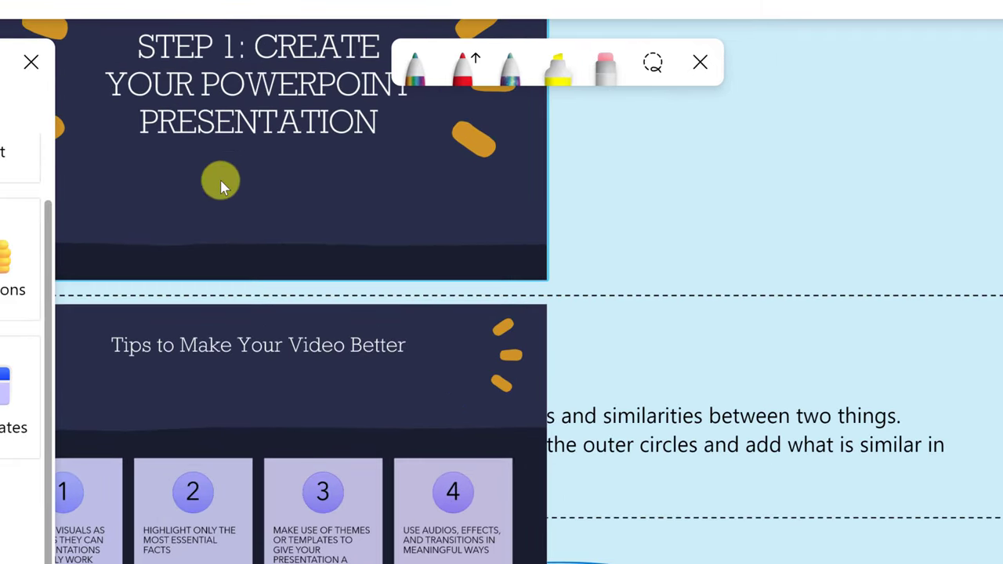
left_click_drag(691, 201, 925, 343)
scroll(479, 264, "up", 2)
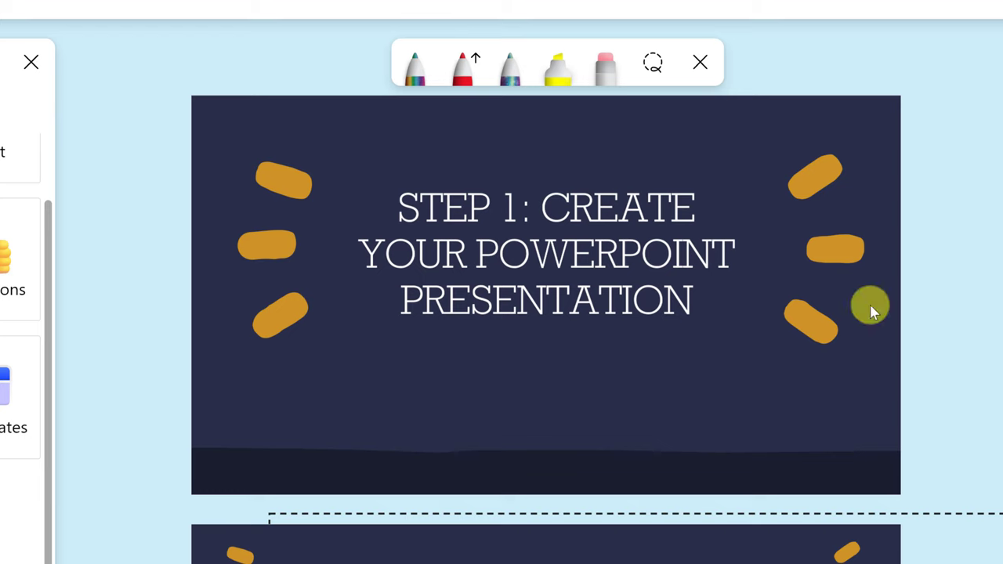
scroll(437, 334, "down", 3)
scroll(437, 334, "right", 2)
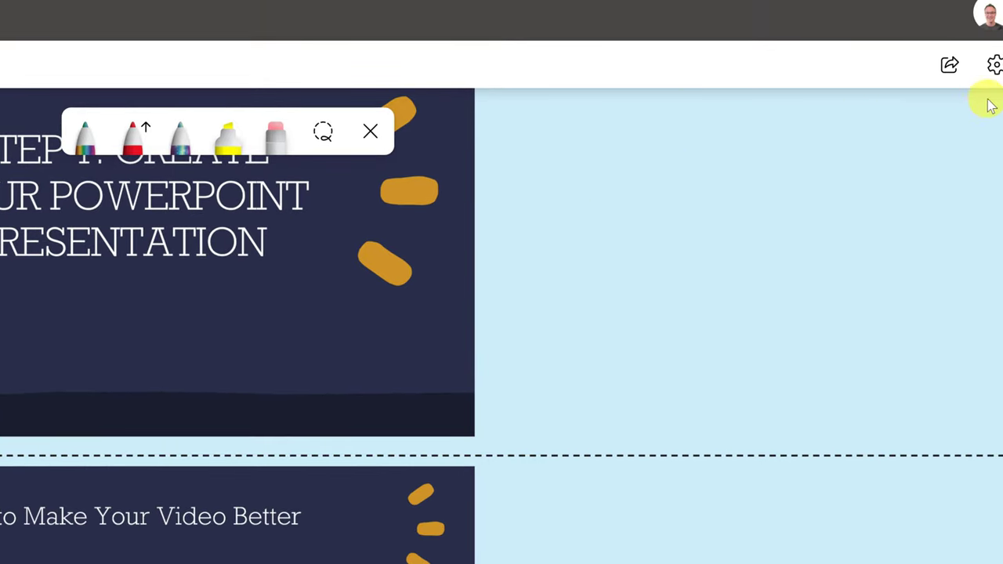
Turn on the share link for this whiteboard and copy the link
left_click(949, 69)
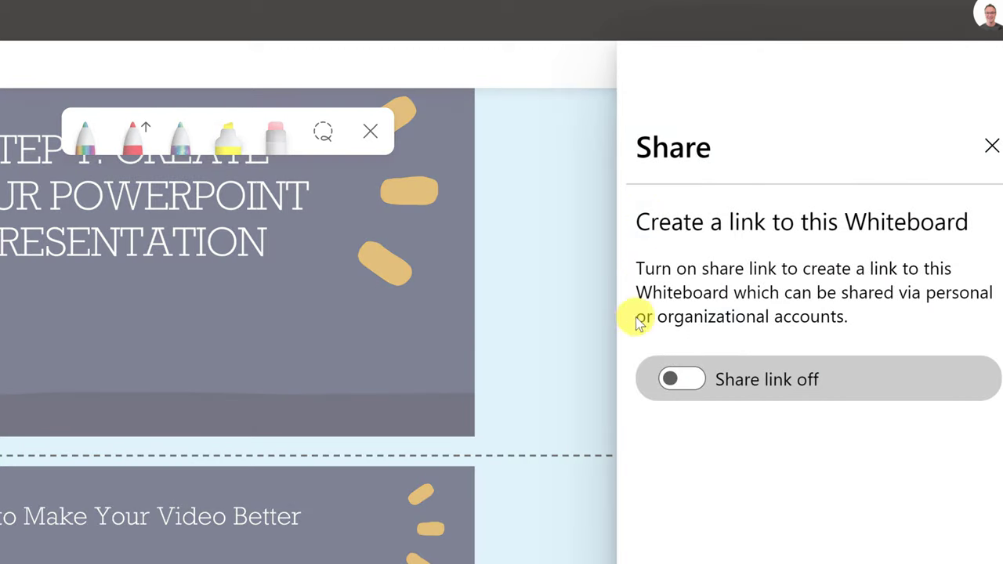
left_click(684, 381)
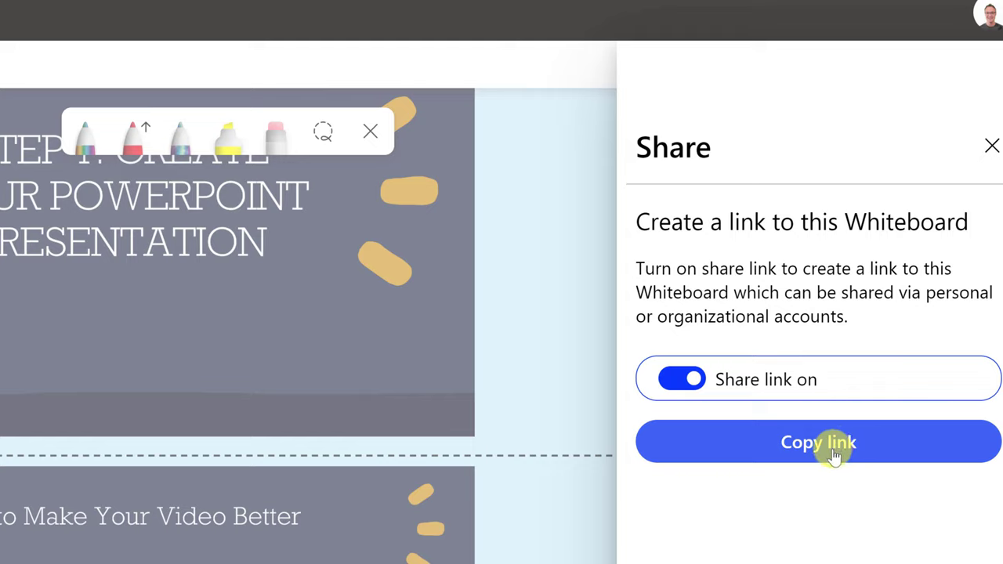
left_click(835, 455)
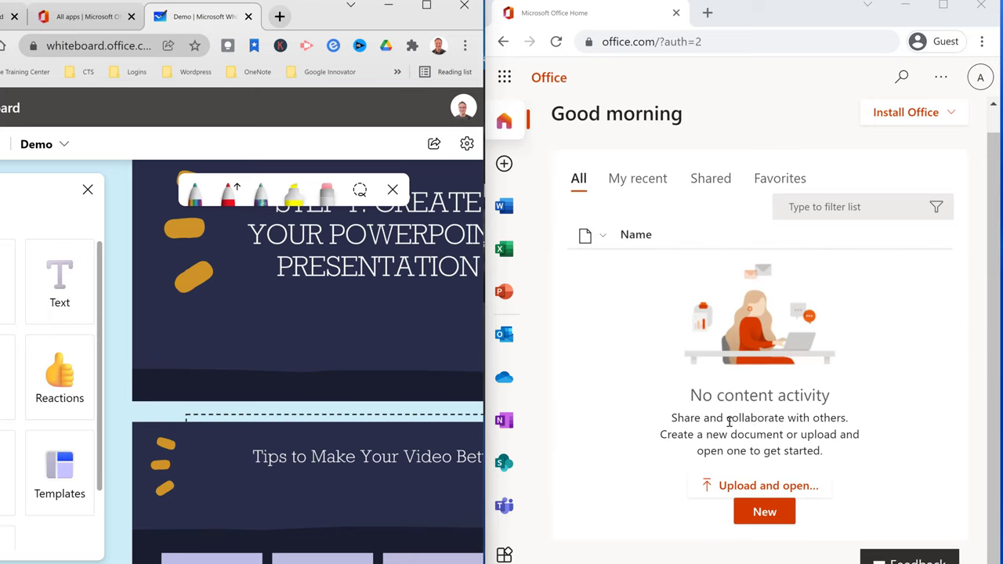
Open the copied share link in a new tab of the guest browser window and view the whiteboard on the web
left_click(706, 14)
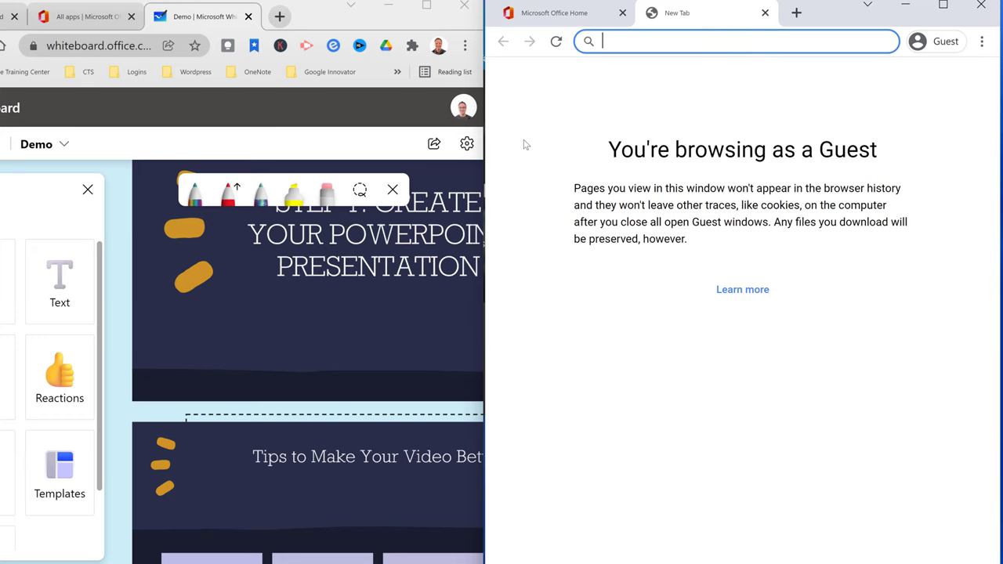
key("ctrl+v")
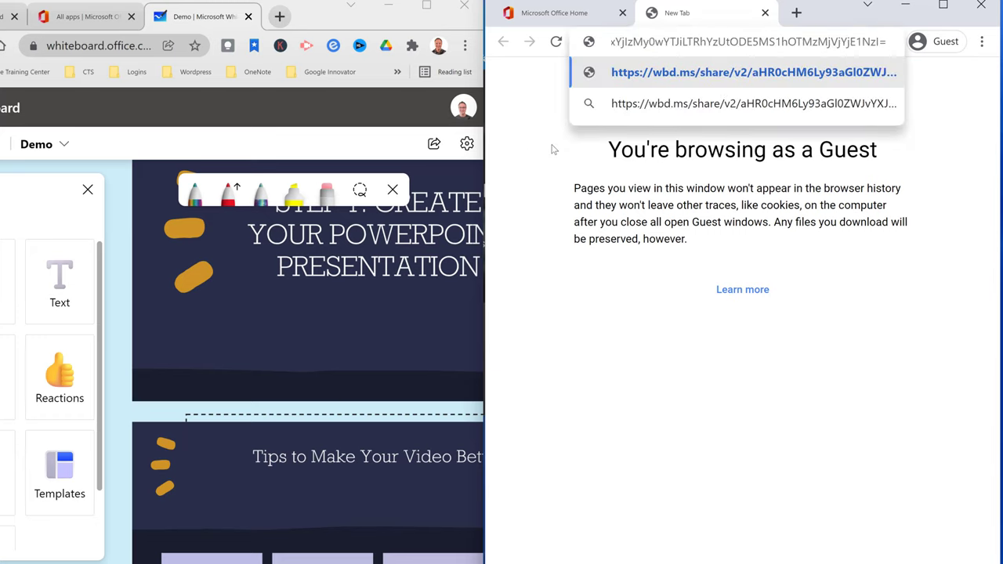
key("Return")
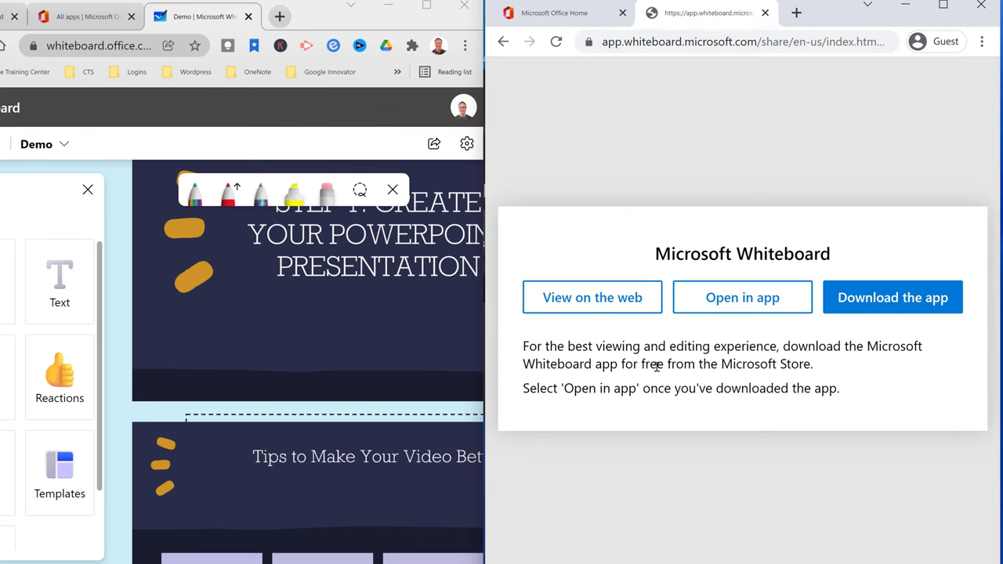
left_click(603, 311)
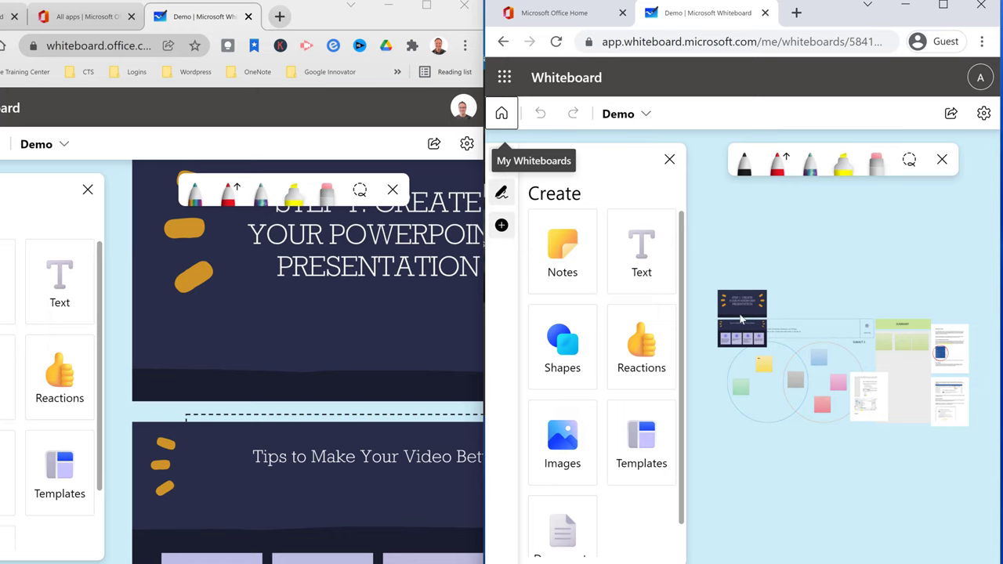
Draw a freehand black pen circle around the left part of the Step 1 slide on the guest's board
scroll(249, 286, "down", 3)
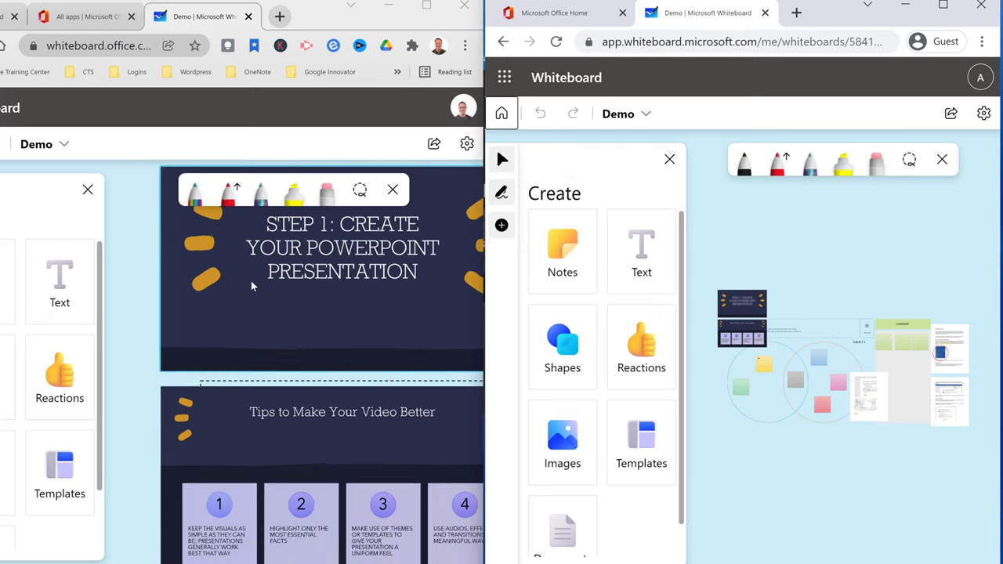
scroll(251, 287, "down", 2)
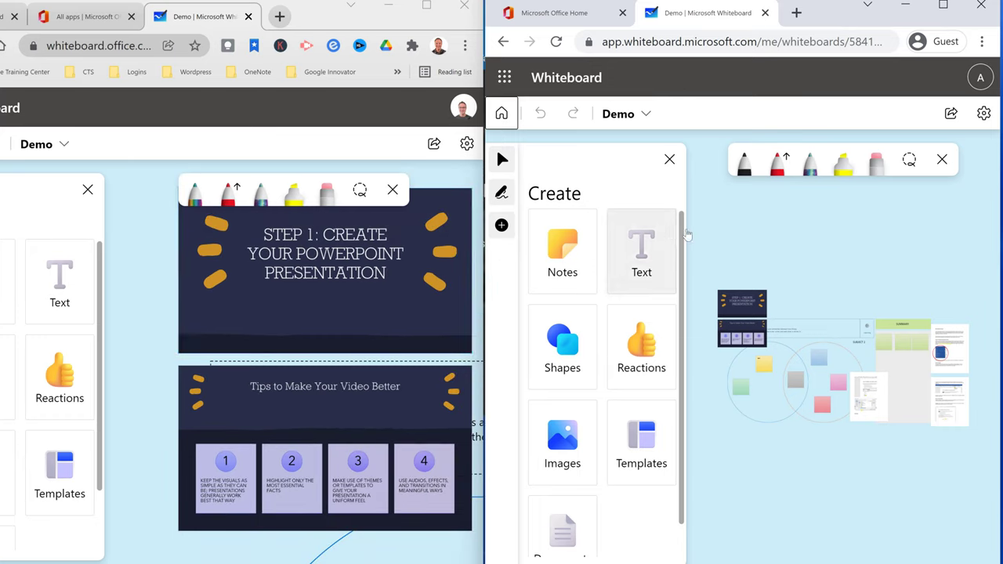
left_click(745, 169)
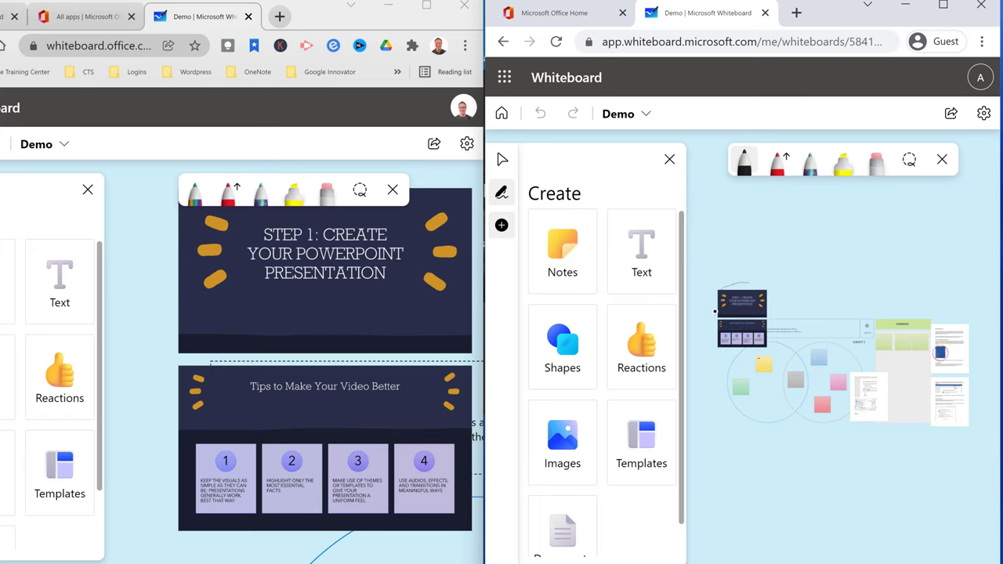
left_click_drag(731, 287, 729, 290)
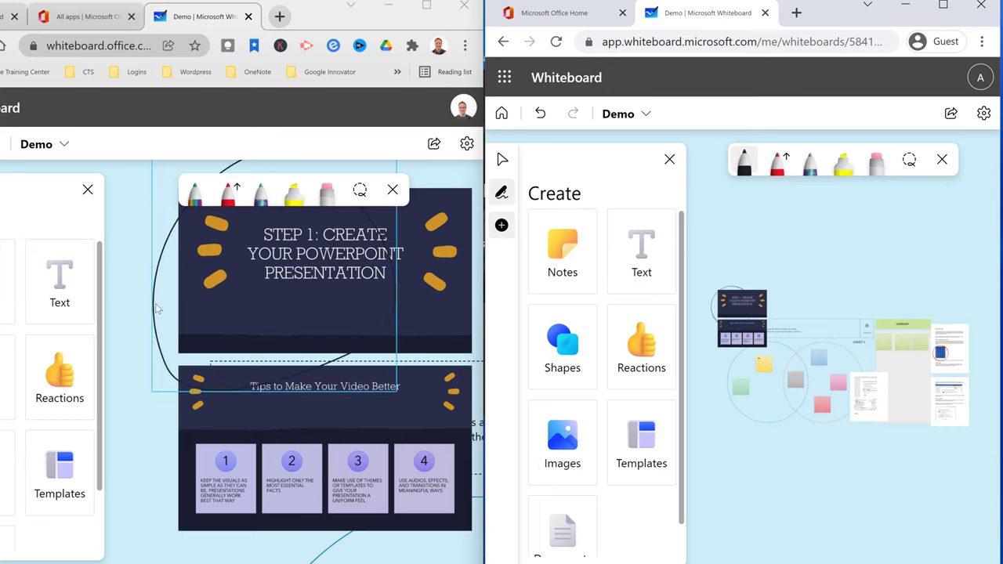
scroll(300, 450, "down", 5)
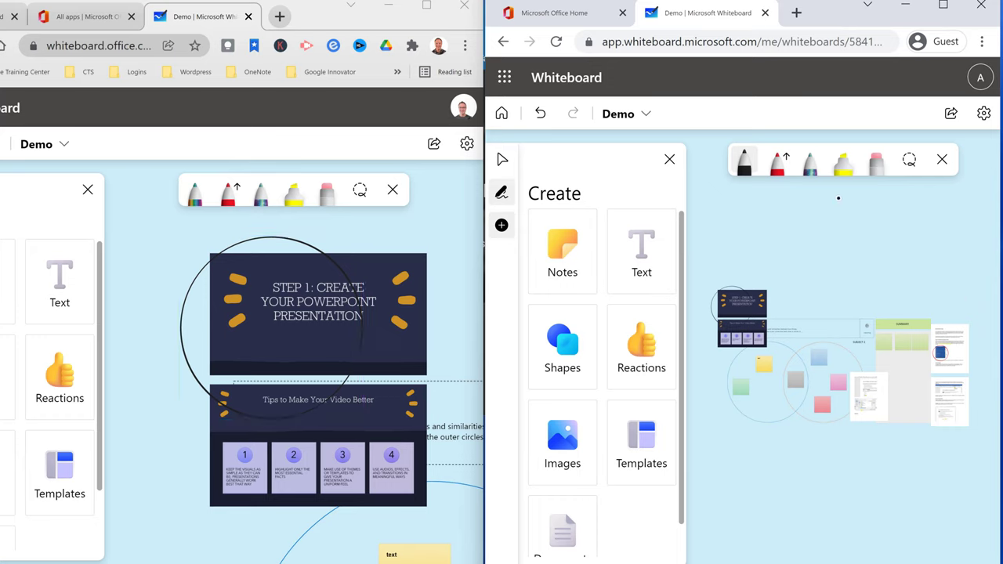
Mark the text of tip 3 on the Tips slide with the yellow highlighter on the guest's board
scroll(745, 343, "up", 4)
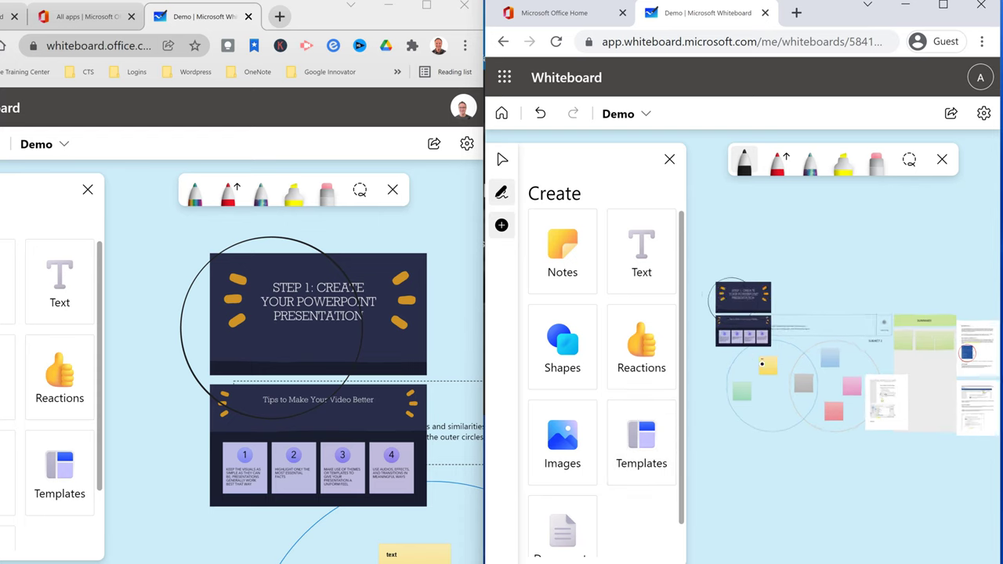
scroll(745, 341, "up", 5)
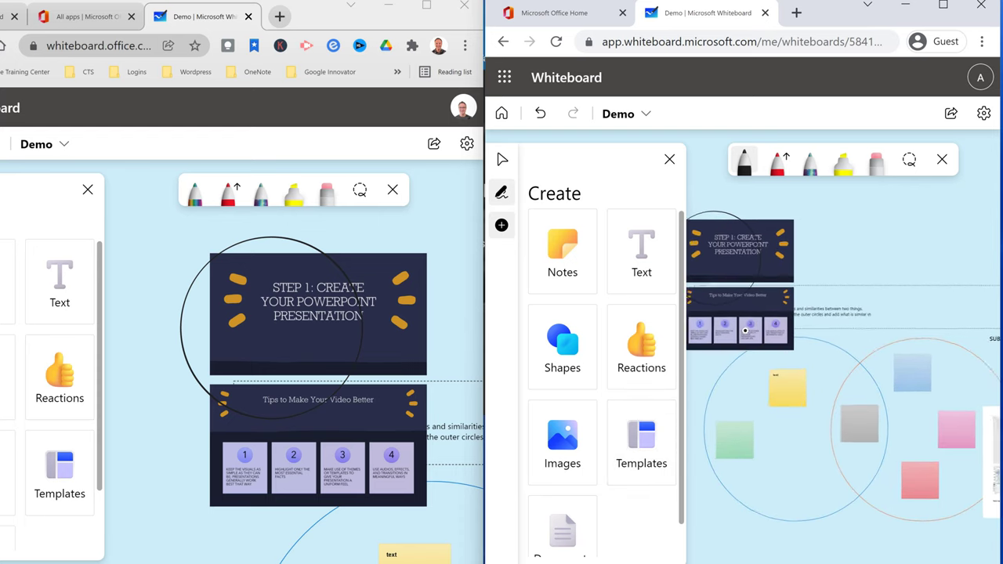
scroll(744, 328, "up", 2)
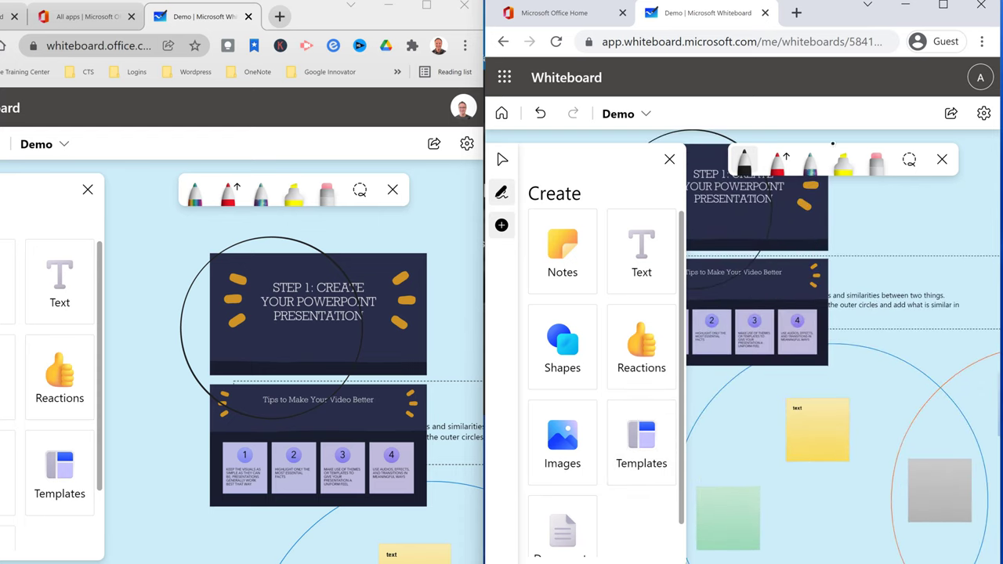
left_click(846, 166)
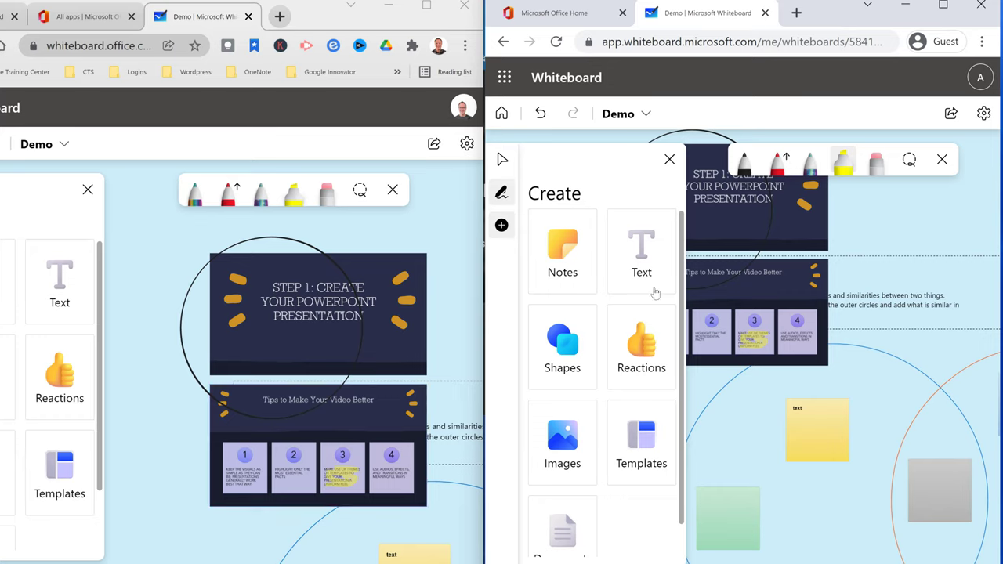
Place a thumbs-up reaction on tip 4 of the Tips slide and deselect it
left_click(641, 354)
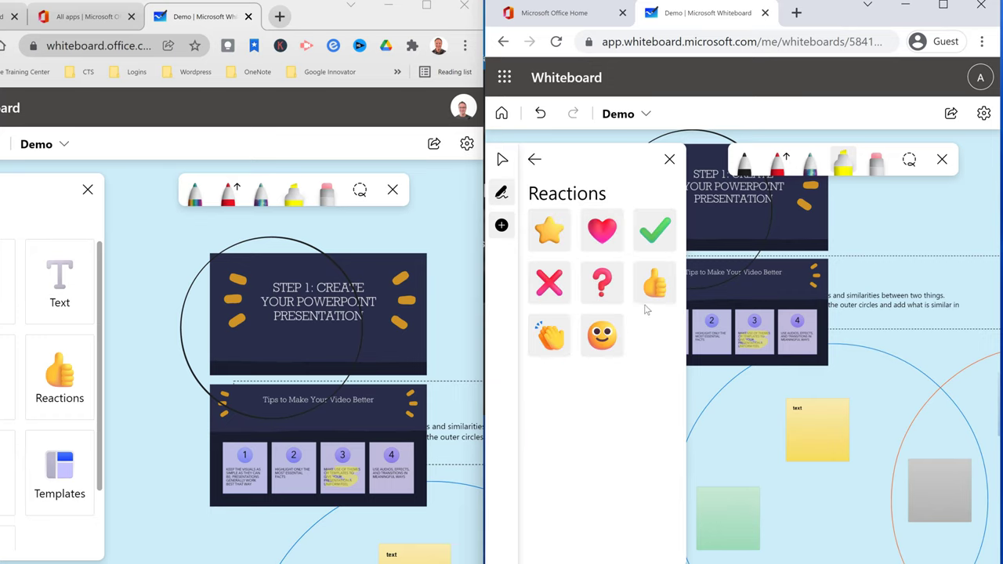
left_click(641, 289)
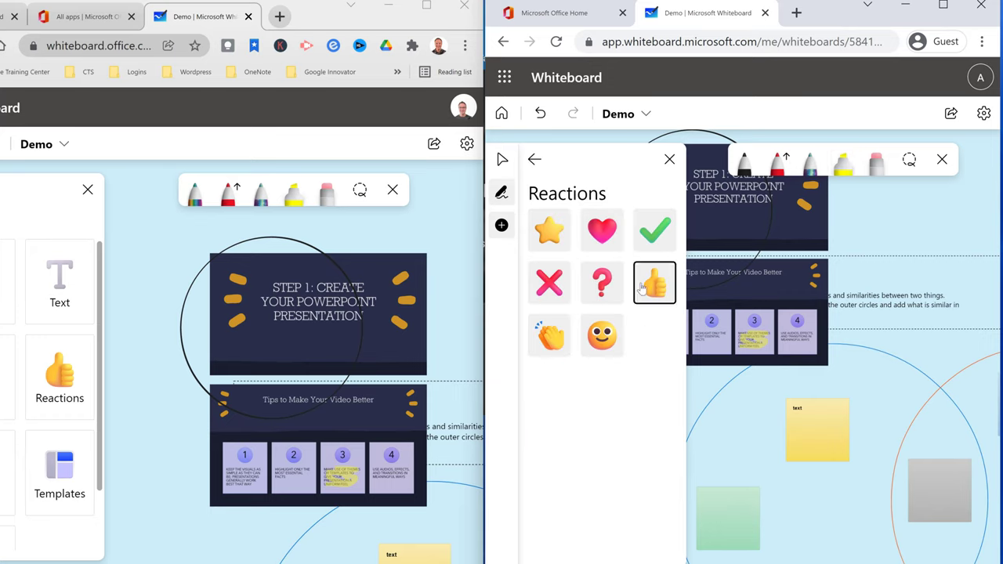
left_click(797, 350)
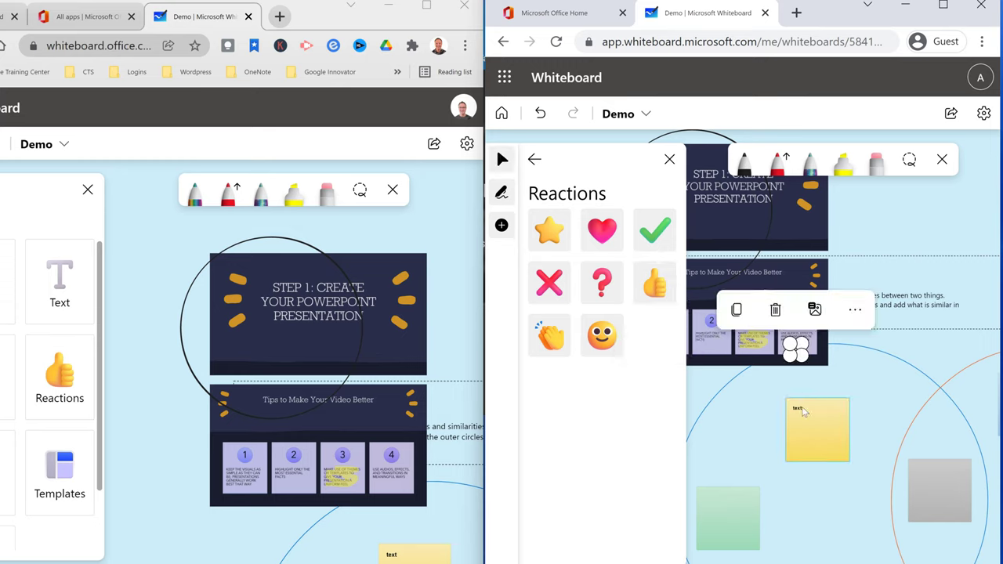
left_click(715, 449)
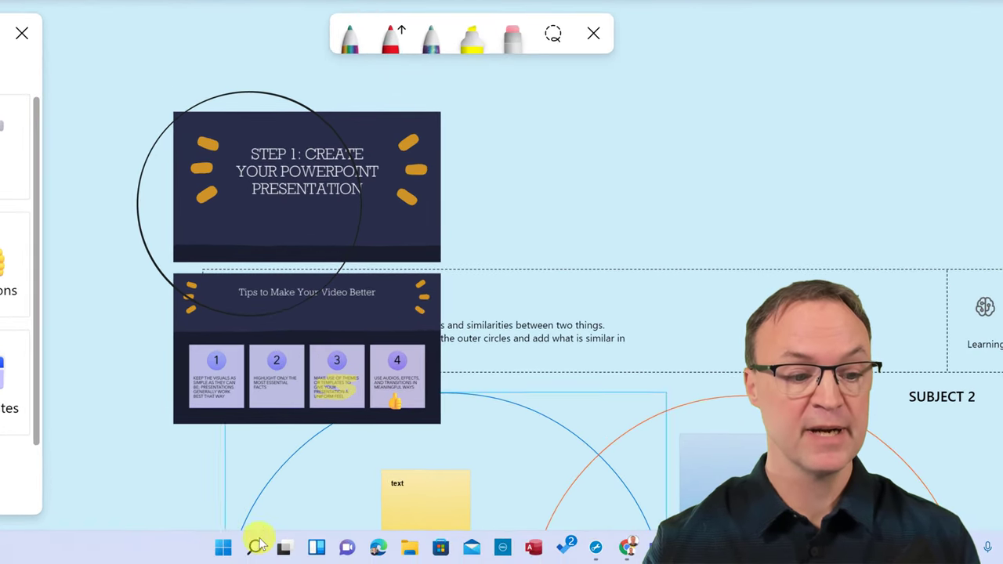
Search Windows for "white", and launch the Microsoft Whiteboard desktop app from the web board's settings
left_click(247, 550)
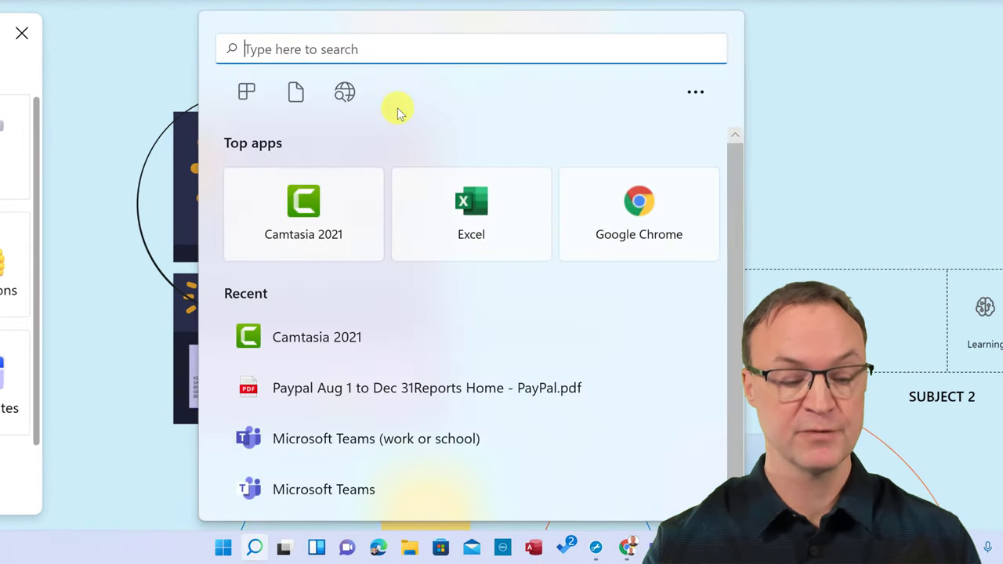
type("white")
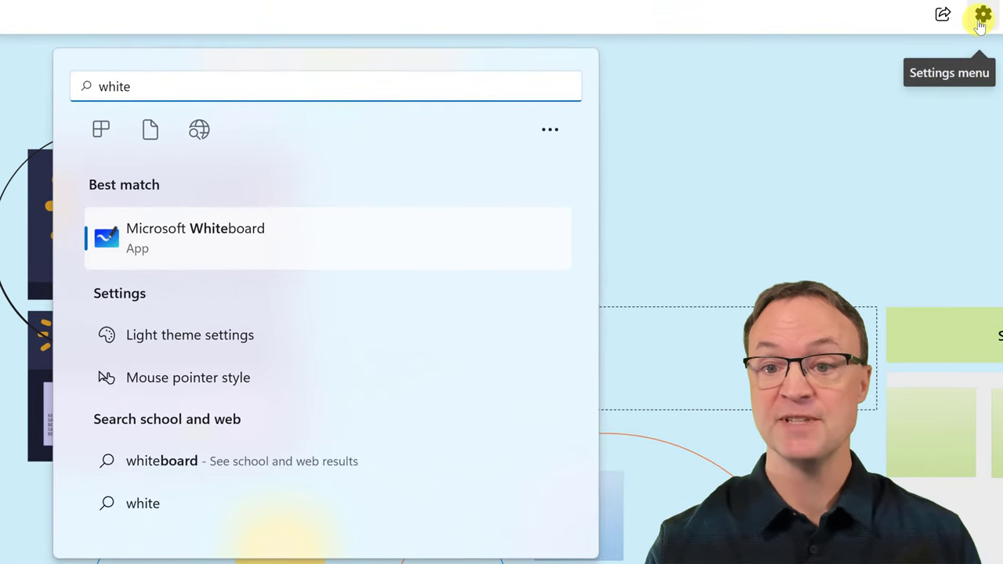
left_click(982, 18)
left_click(719, 346)
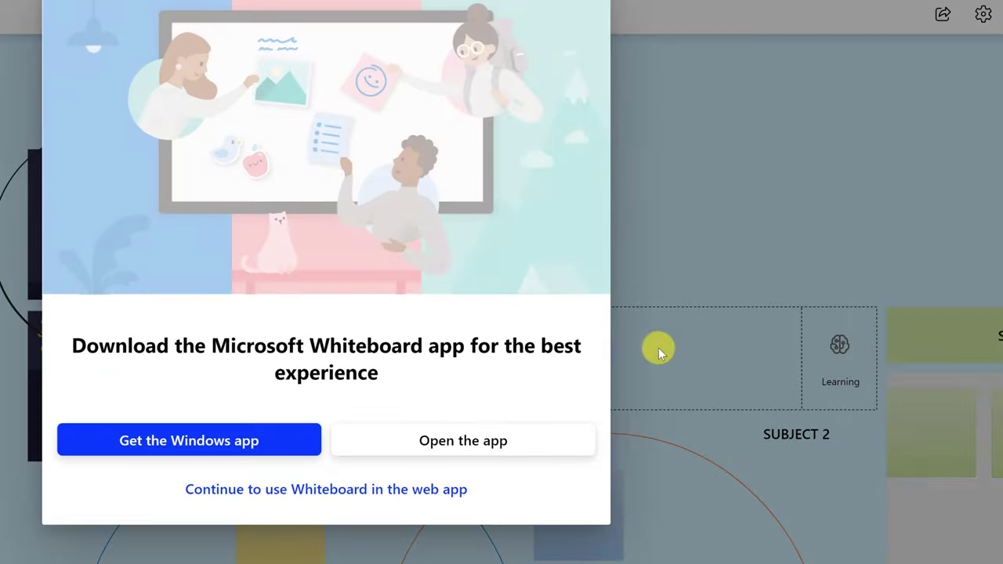
left_click(464, 443)
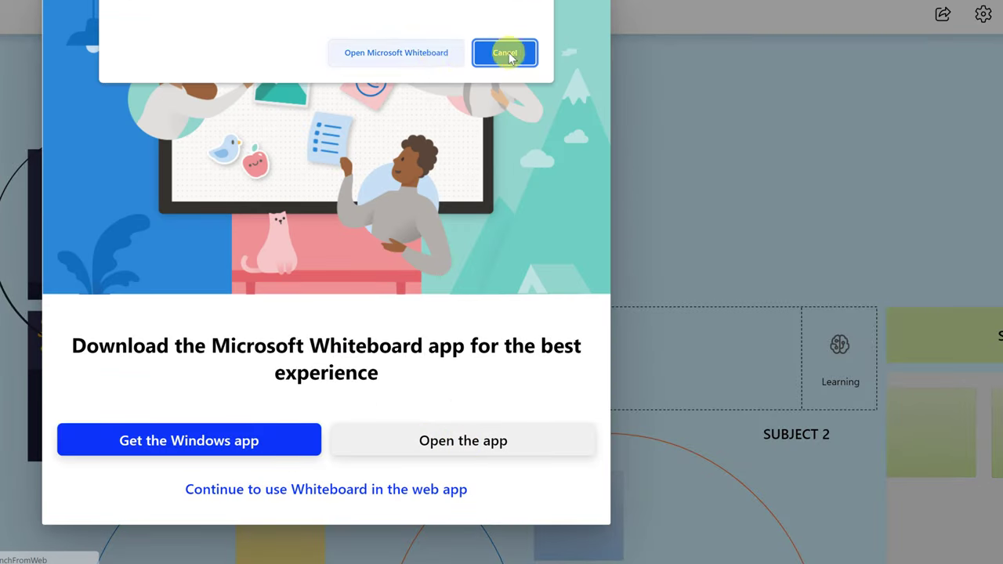
left_click(404, 57)
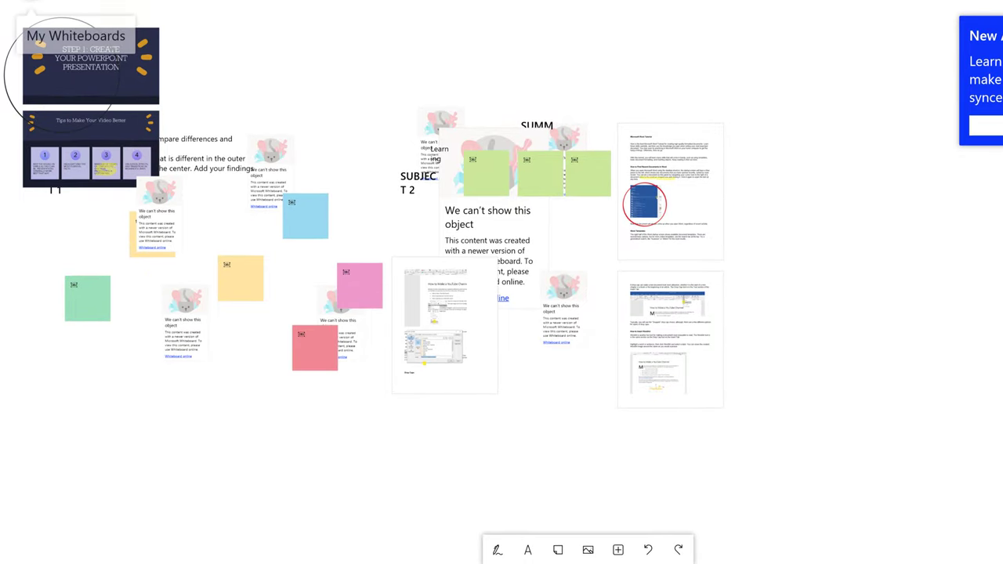
Return to the whiteboard overview in the desktop app and check which account is signed in
left_click(47, 70)
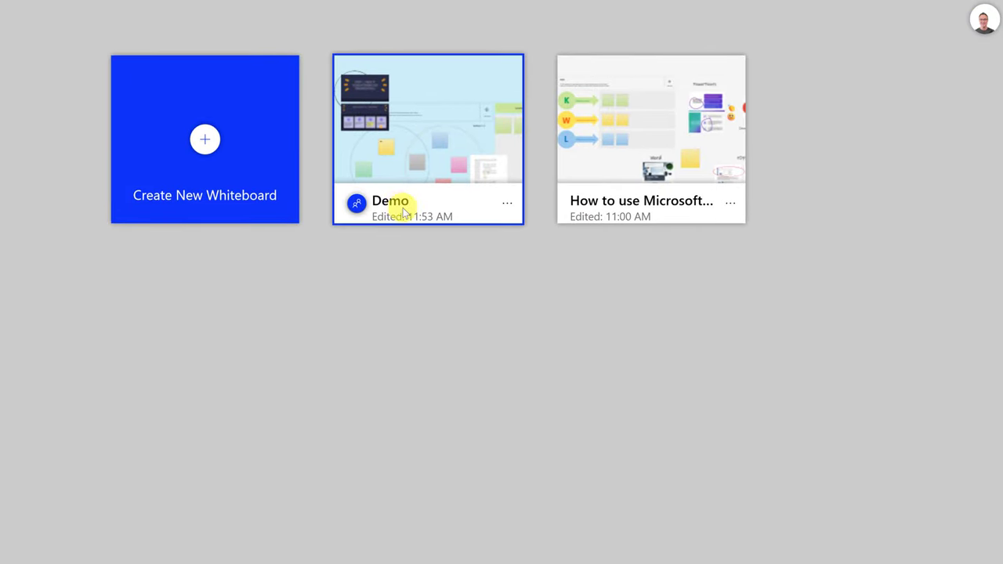
left_click(980, 19)
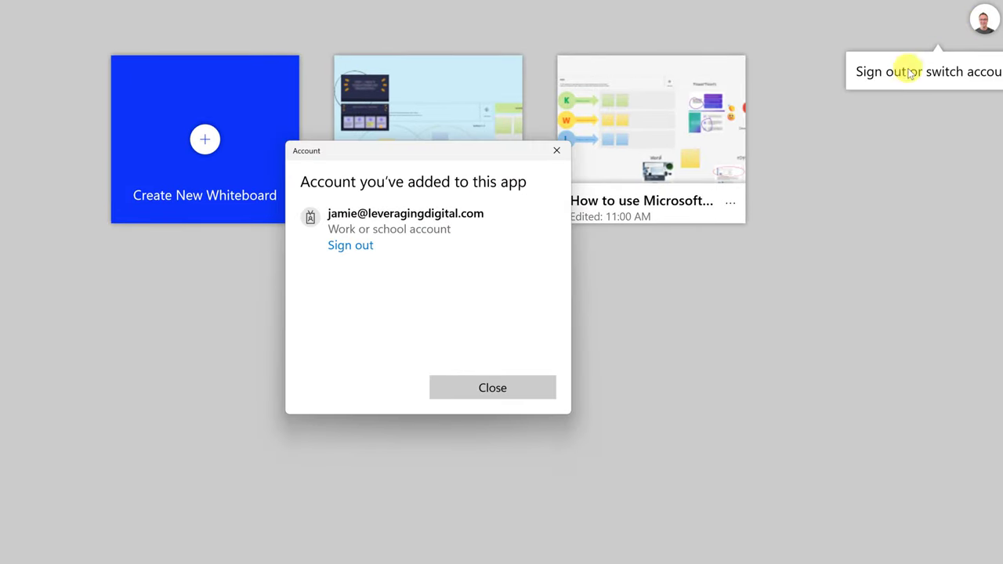
left_click(556, 153)
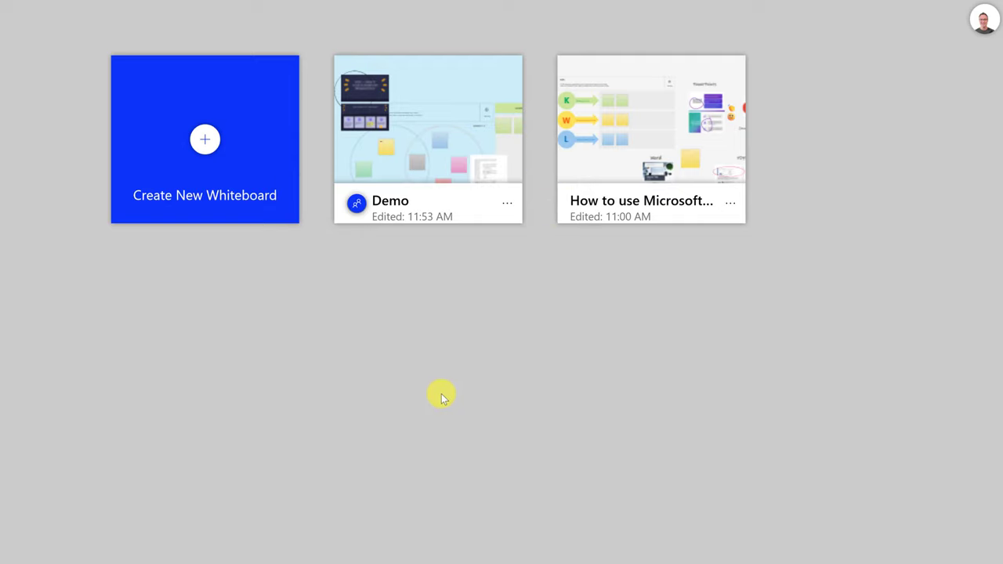
Open the Demo board in the desktop app and examine how its template, notes, slides and document pages display
left_click(420, 151)
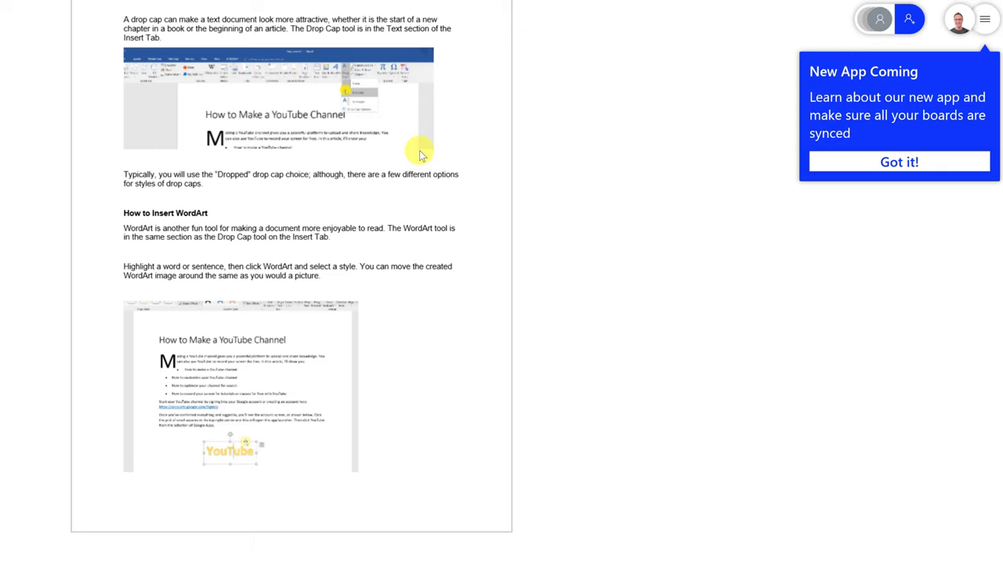
scroll(57, 211, "down", 2)
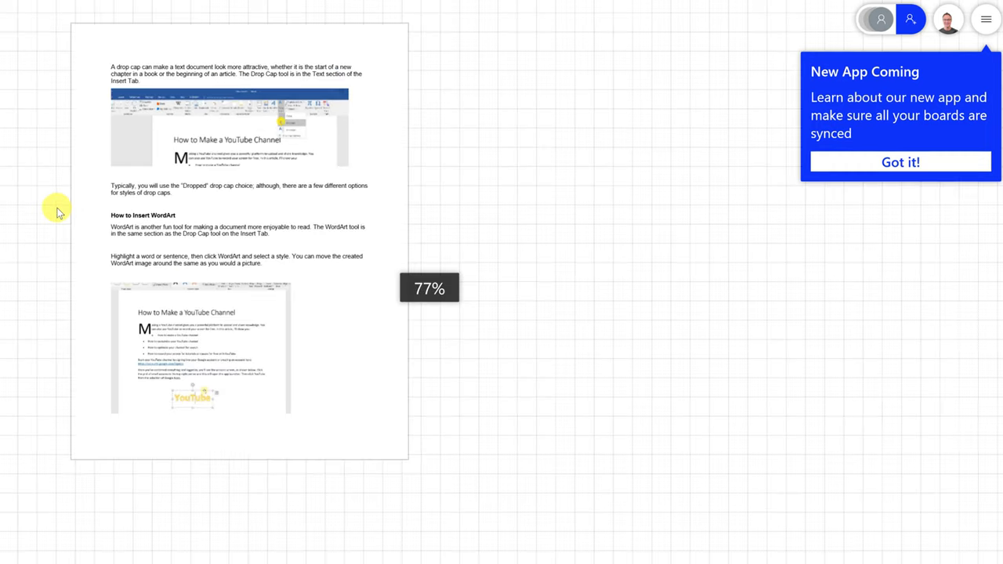
scroll(57, 212, "down", 5)
left_click_drag(201, 392, 735, 537)
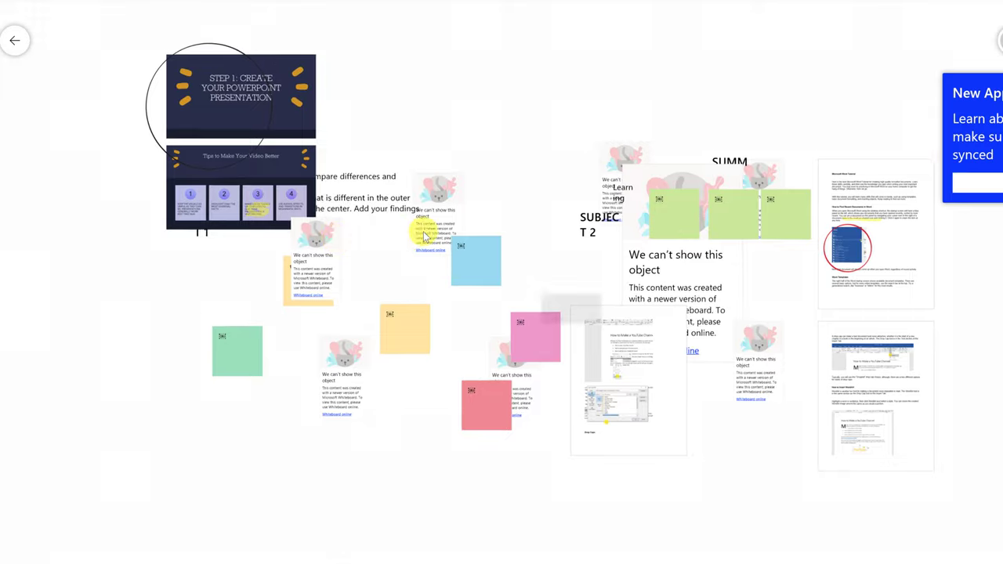
scroll(424, 235, "up", 5)
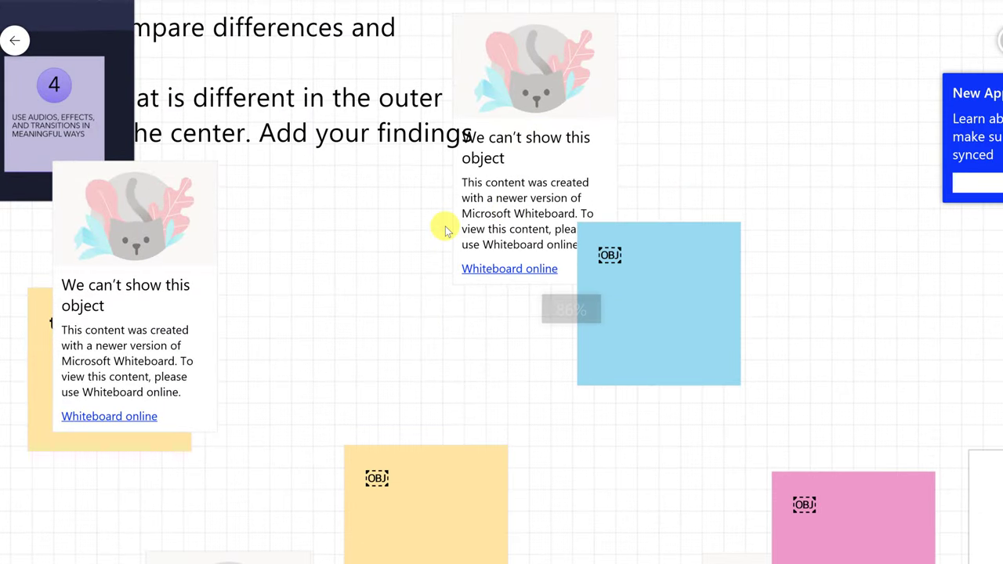
scroll(444, 231, "down", 5)
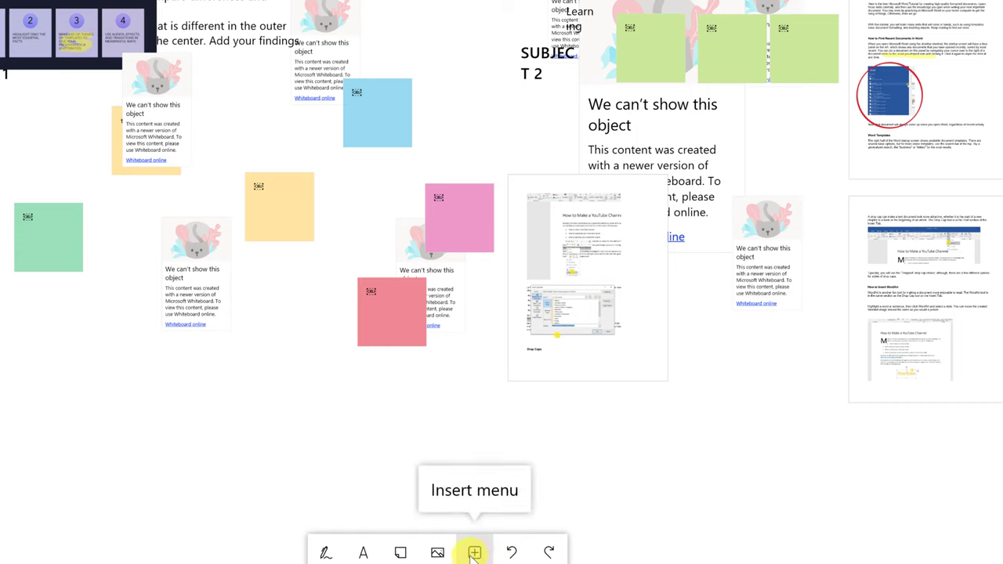
Browse the desktop app's insertable templates from Brainstorming through Empathy Map
left_click(474, 555)
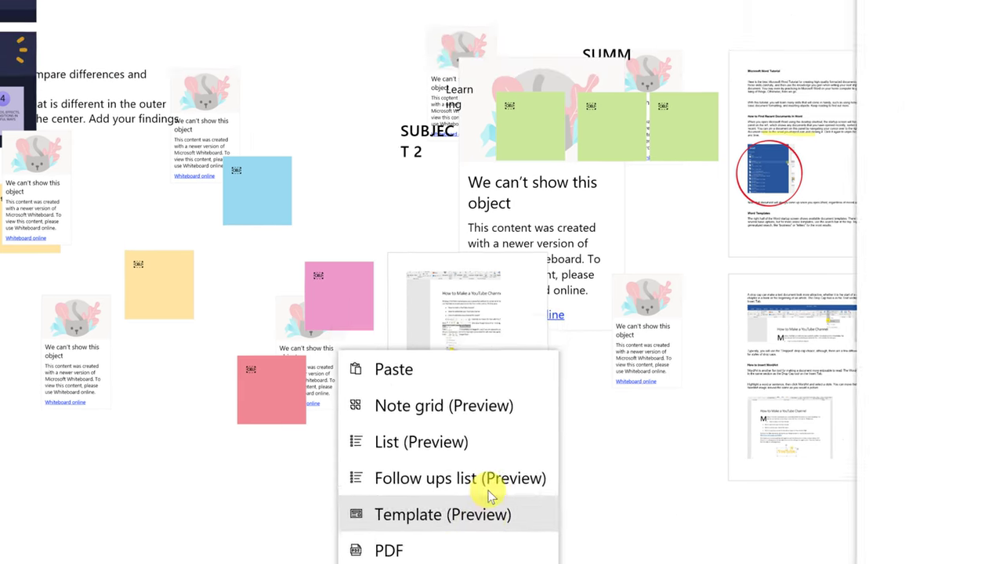
left_click(596, 408)
scroll(789, 247, "down", 6)
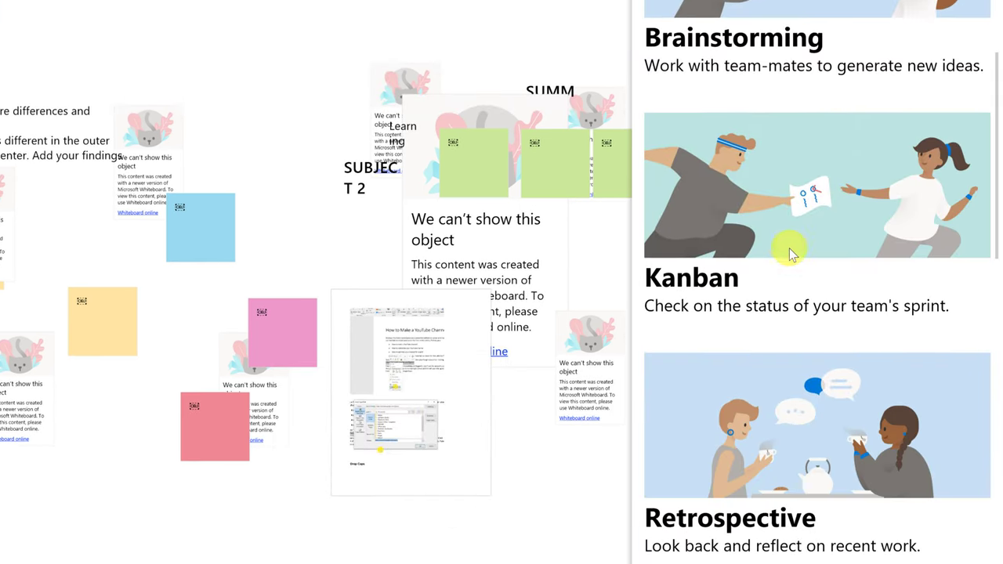
scroll(797, 310, "down", 6)
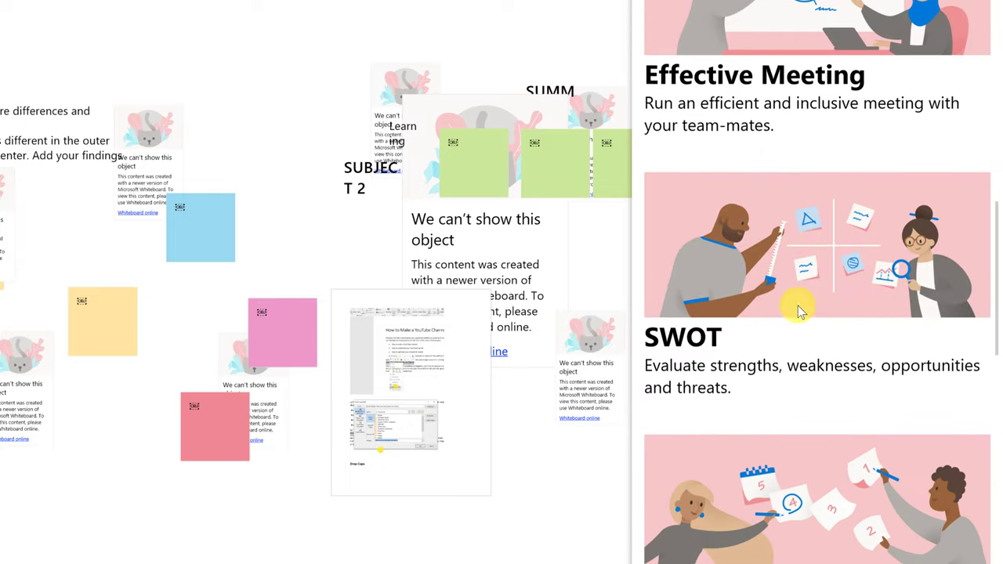
scroll(797, 310, "down", 8)
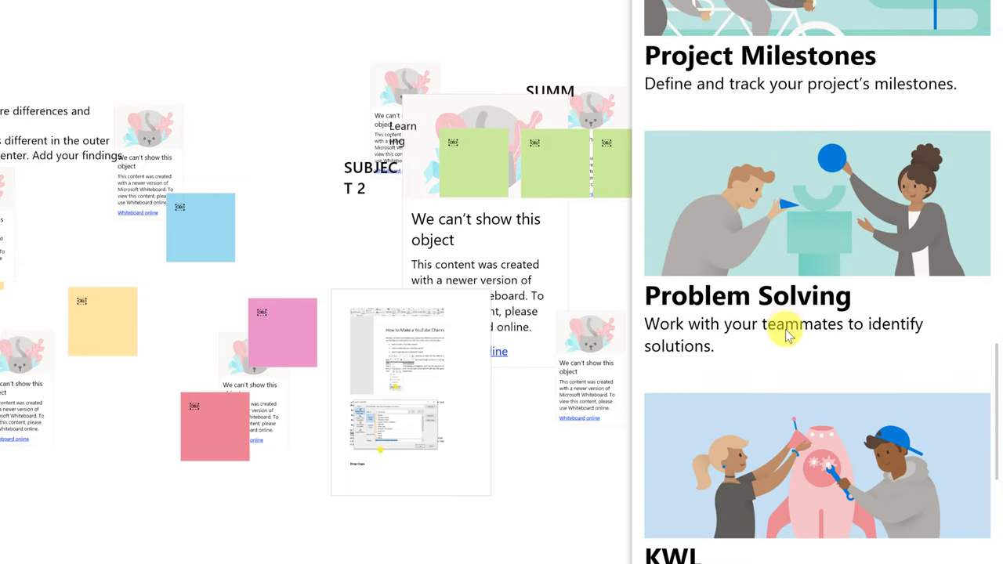
scroll(787, 338, "down", 7)
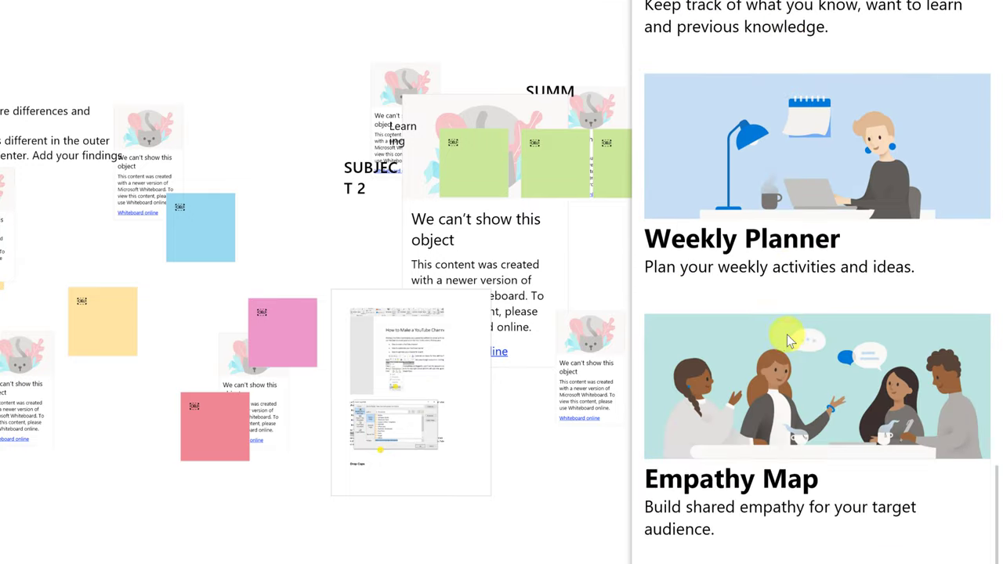